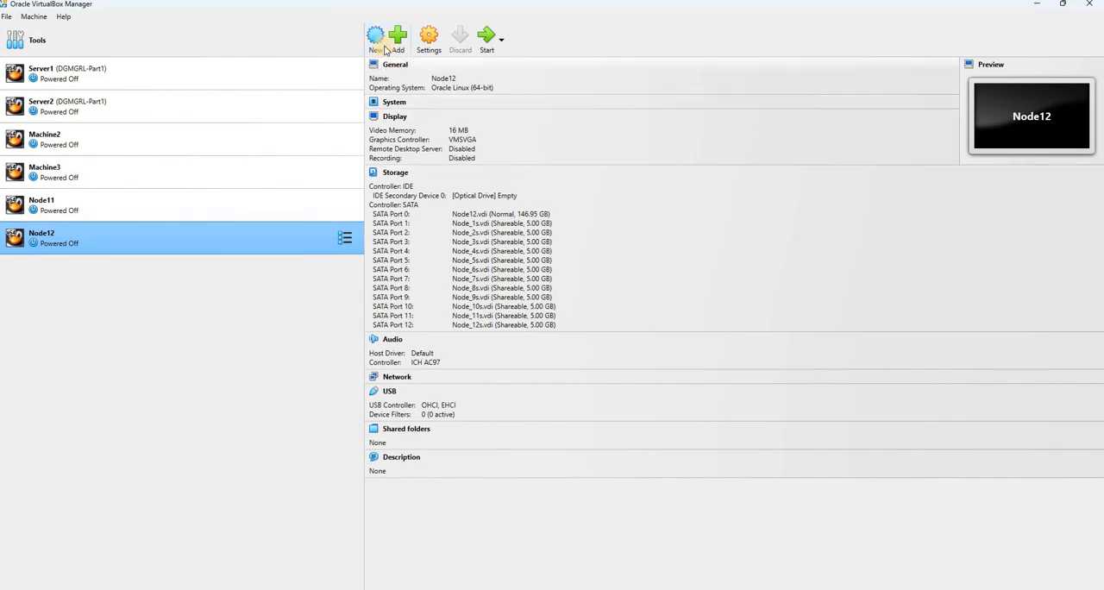
Begin creating a virtual machine named OEL-8, stored in the OEL8 folder on drive E:
click(377, 39)
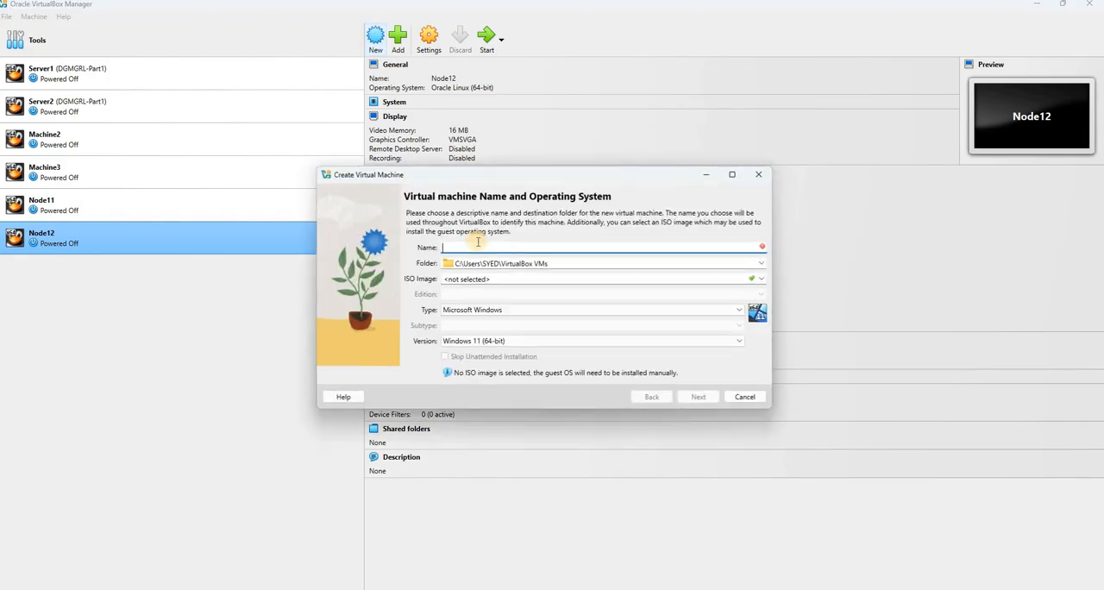
text(OEL-8)
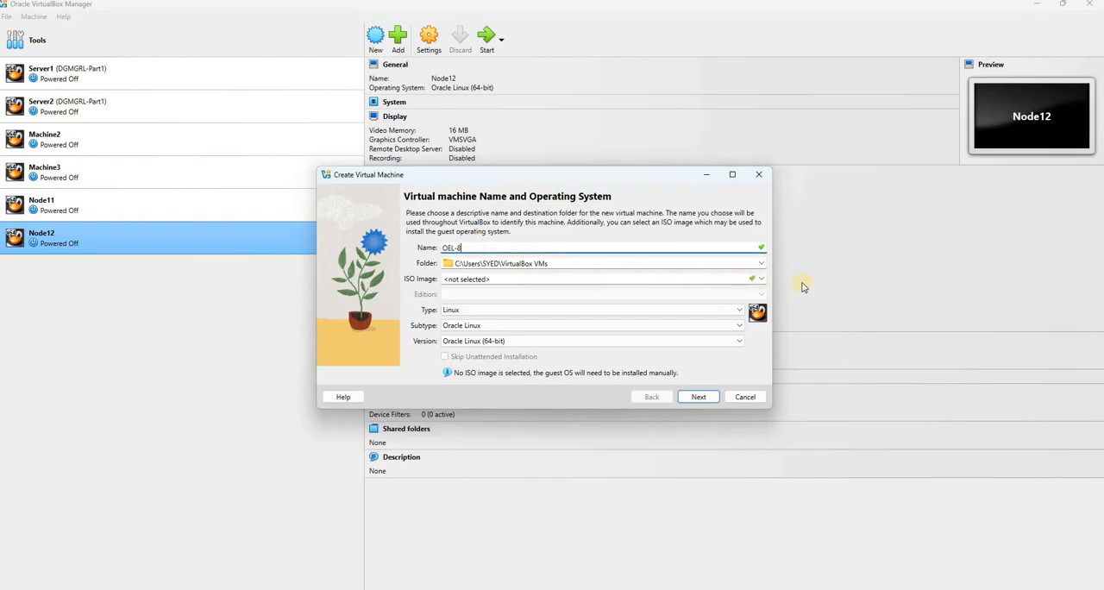
click(761, 263)
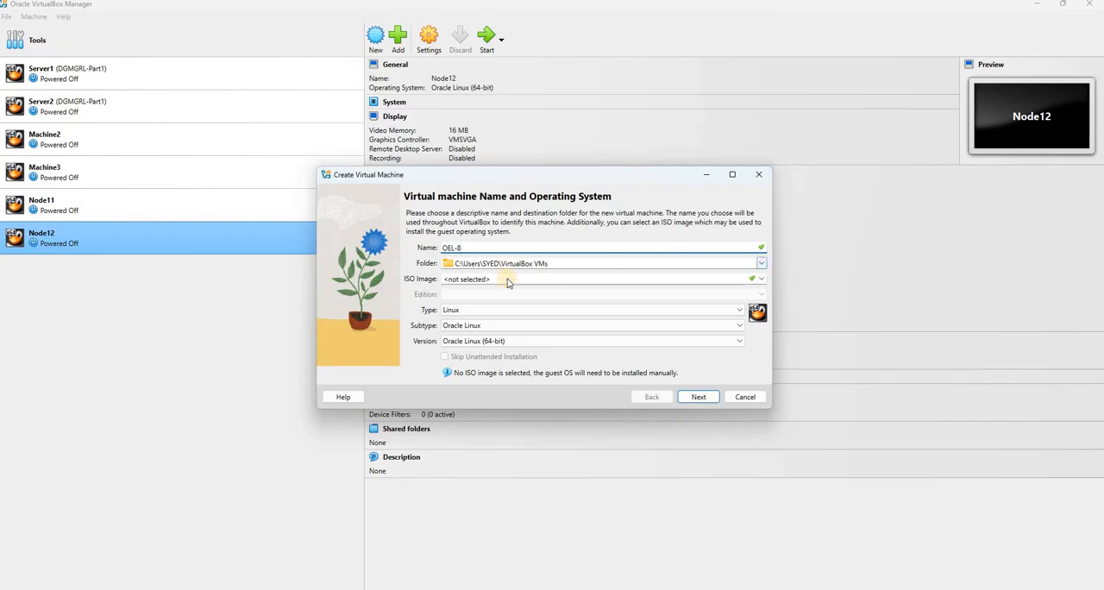
click(465, 286)
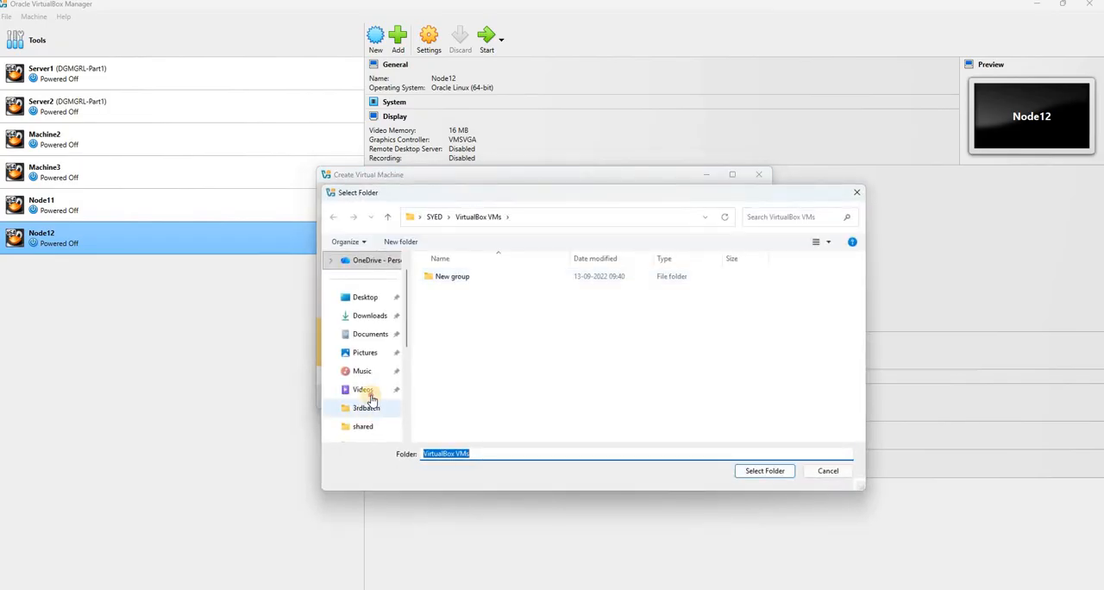
scroll(367, 384, down, 3)
click(371, 389)
click(372, 371)
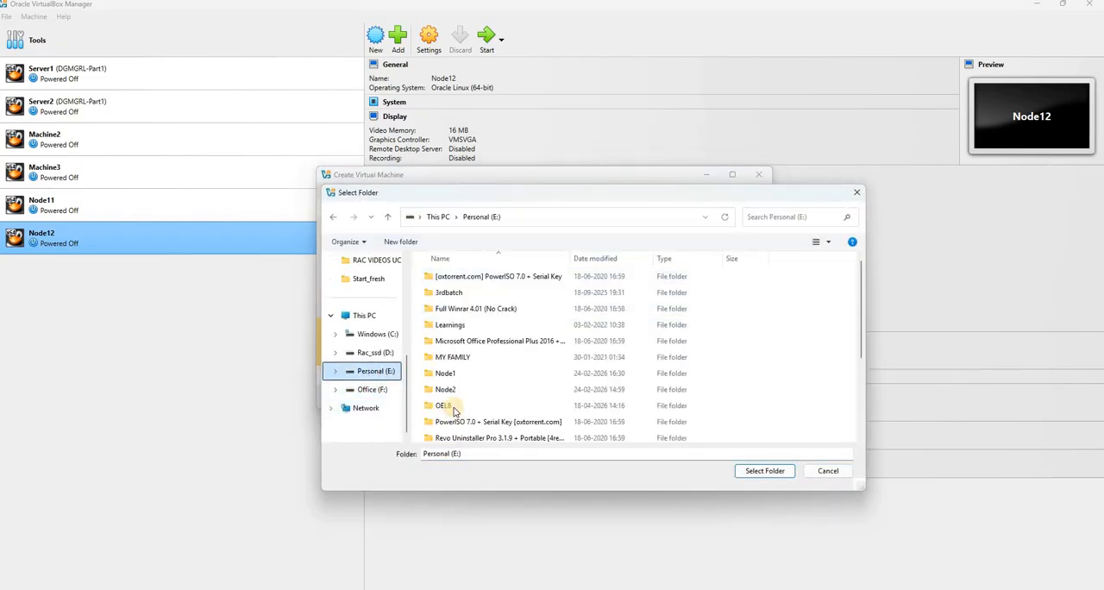
click(444, 370)
click(765, 471)
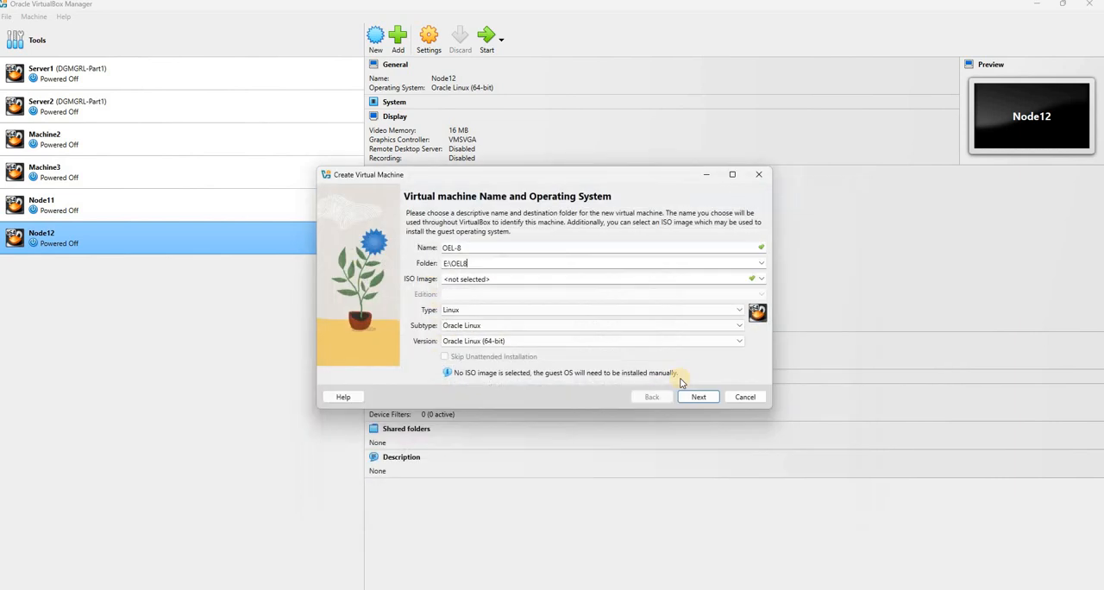
click(697, 399)
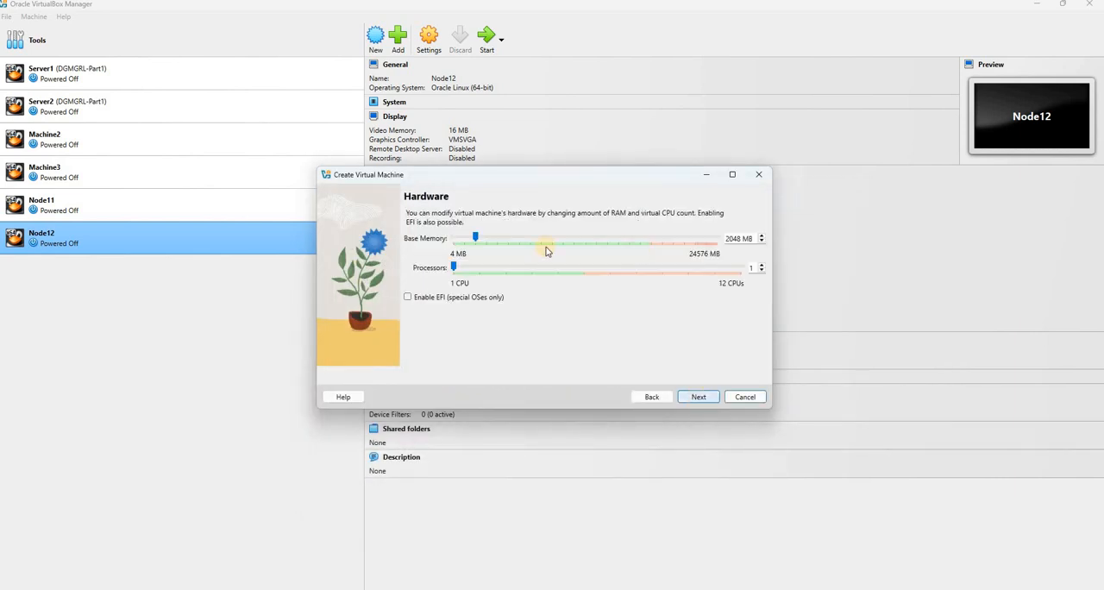
Set the new machine's base memory to 12048 MB and its processors to 2
drag(477, 241, 582, 239)
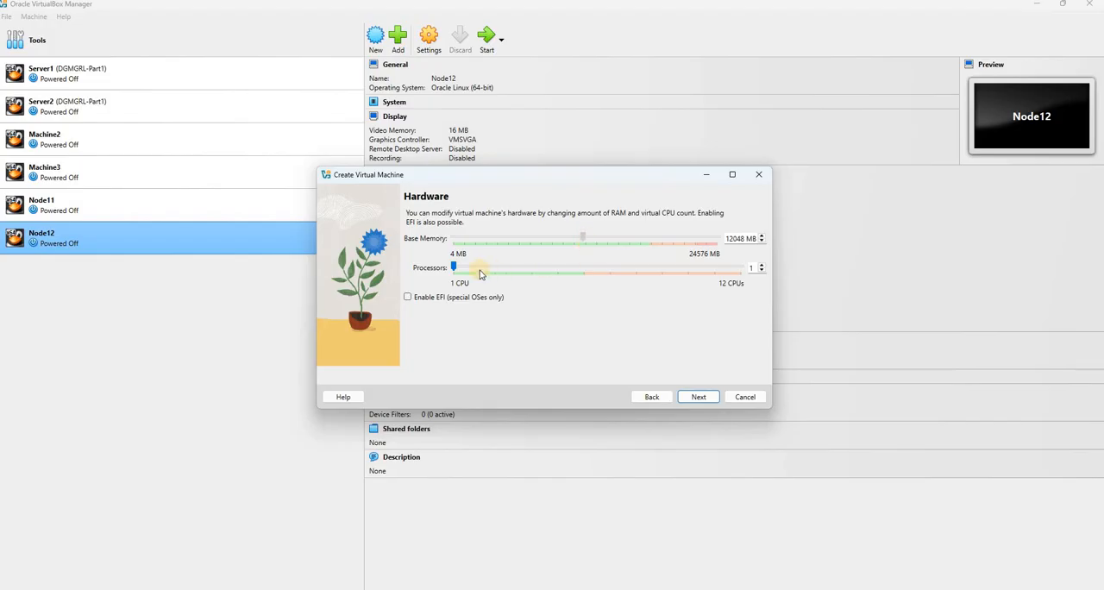
click(762, 267)
click(761, 266)
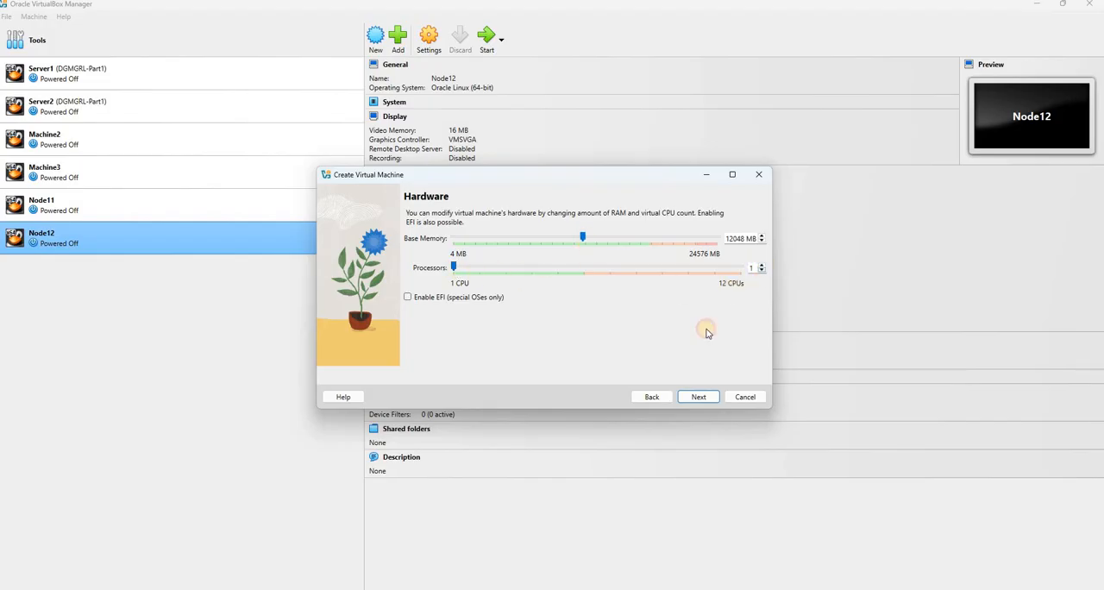
click(701, 397)
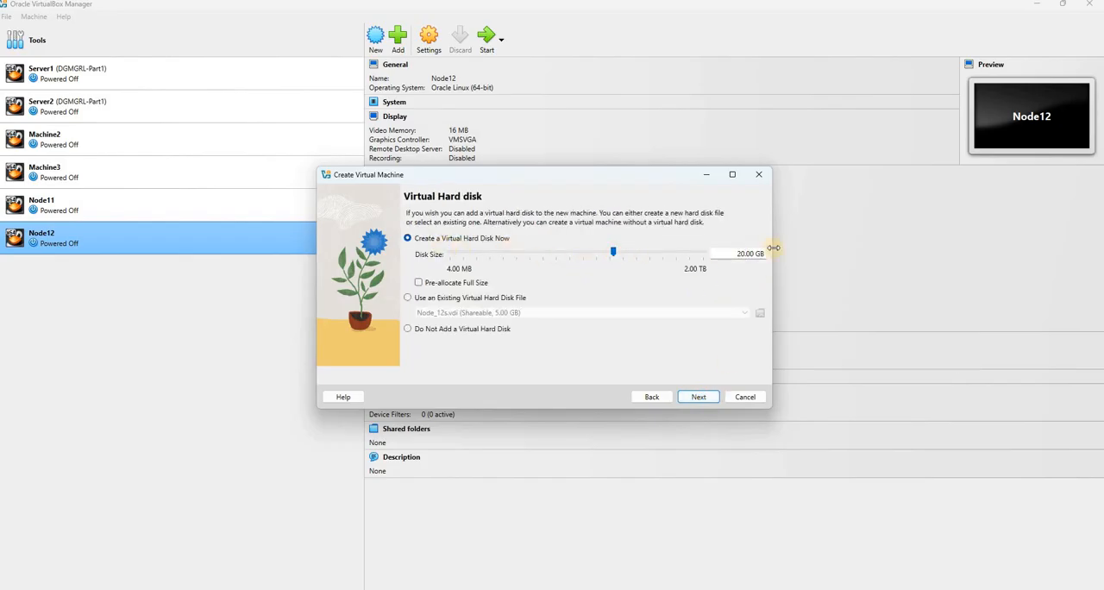
Give the new machine a 150 GB virtual hard disk and finish creating it
key(BackSpace)
text(15)
click(696, 398)
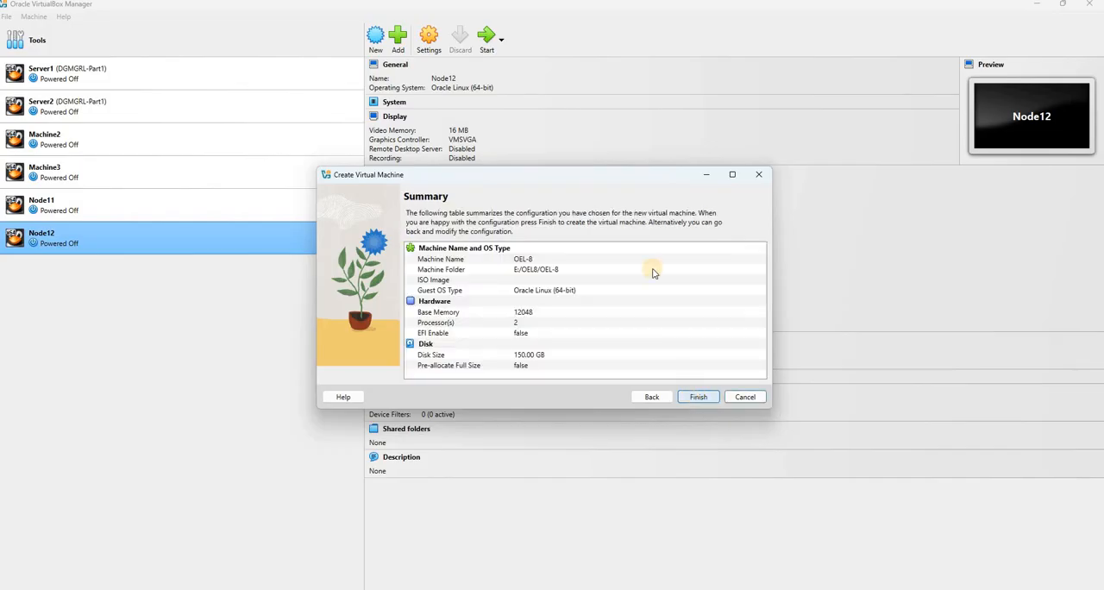
click(703, 398)
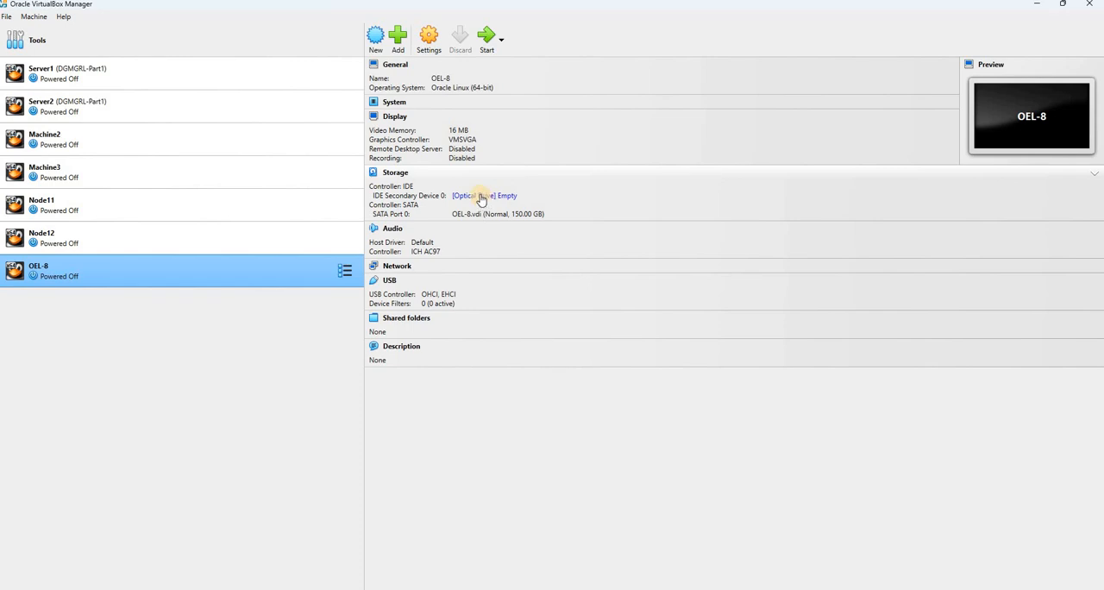
Attach the OracleLinux-R8-U4-x86_64-dvd image to OEL-8's optical drive
click(483, 197)
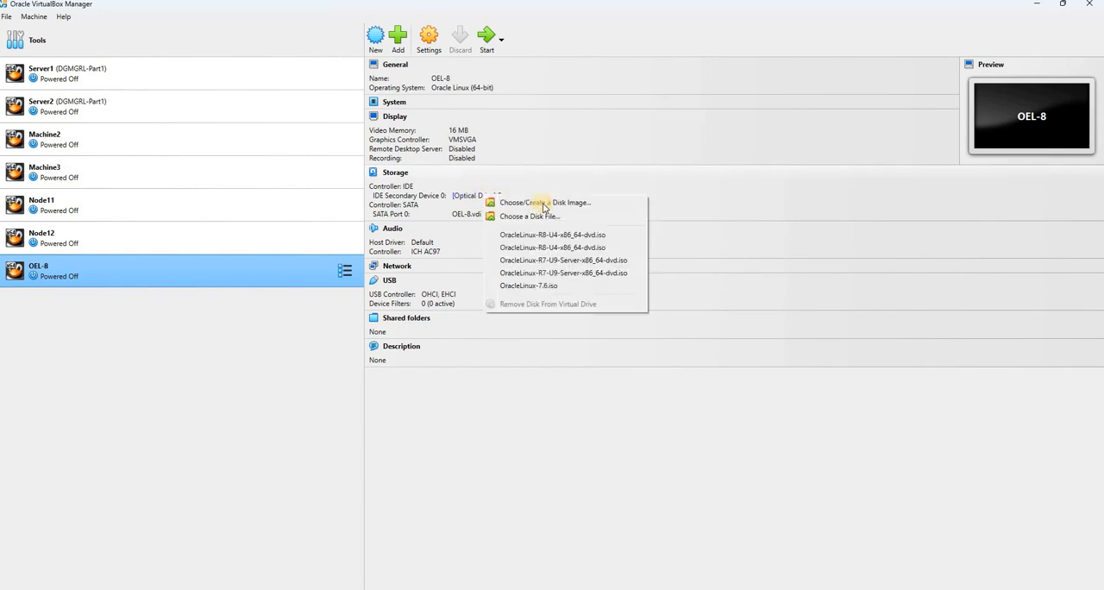
click(570, 218)
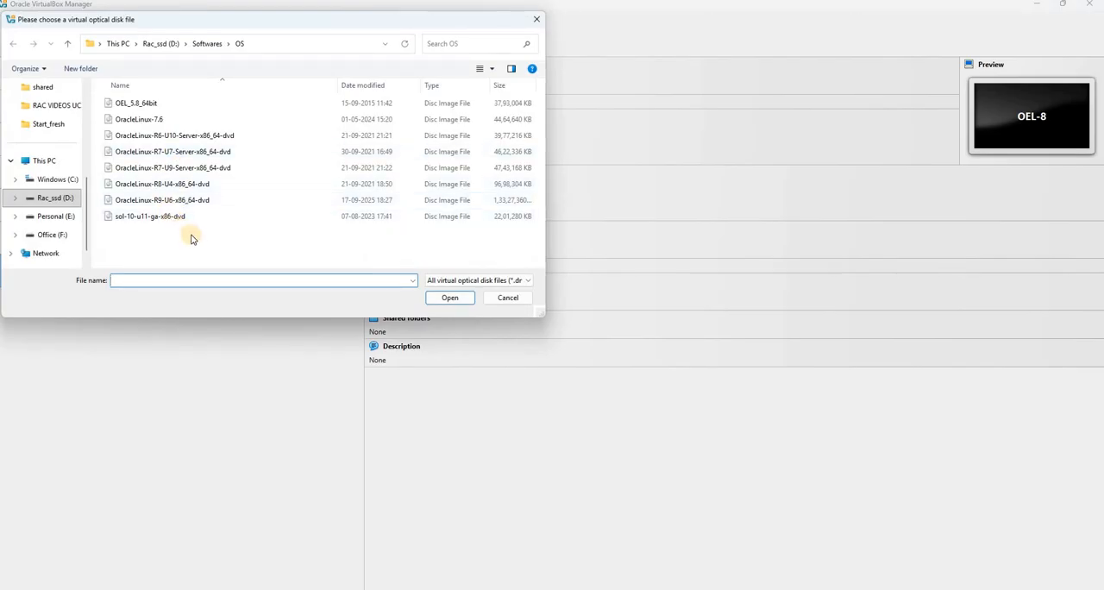
click(142, 185)
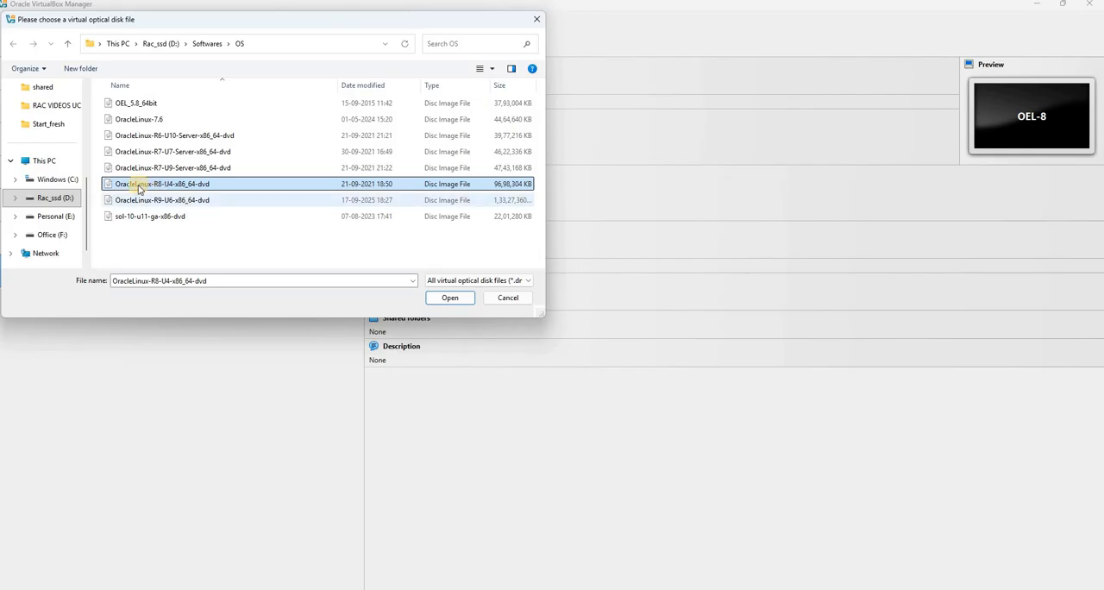
click(448, 298)
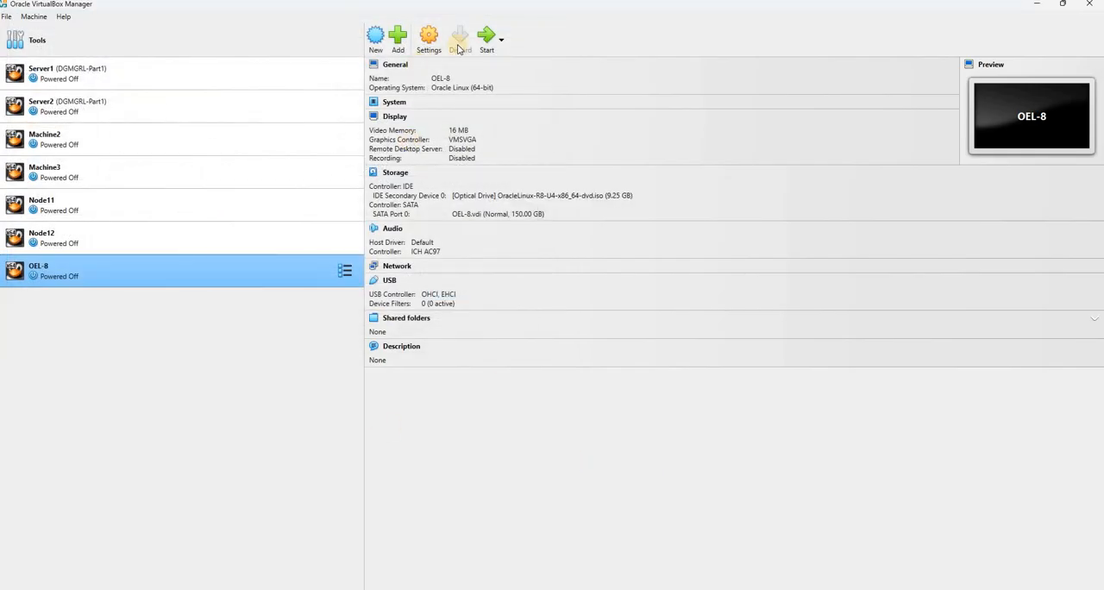
Start the OEL-8 machine and boot into the Install Oracle Linux 8.4.0 option
click(489, 43)
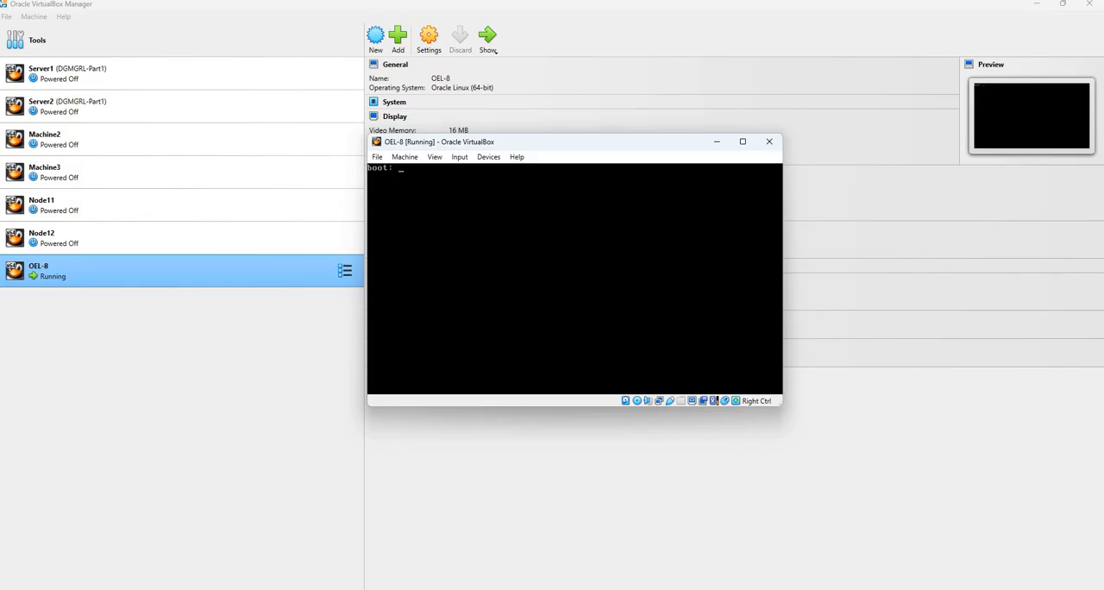
key(Up)
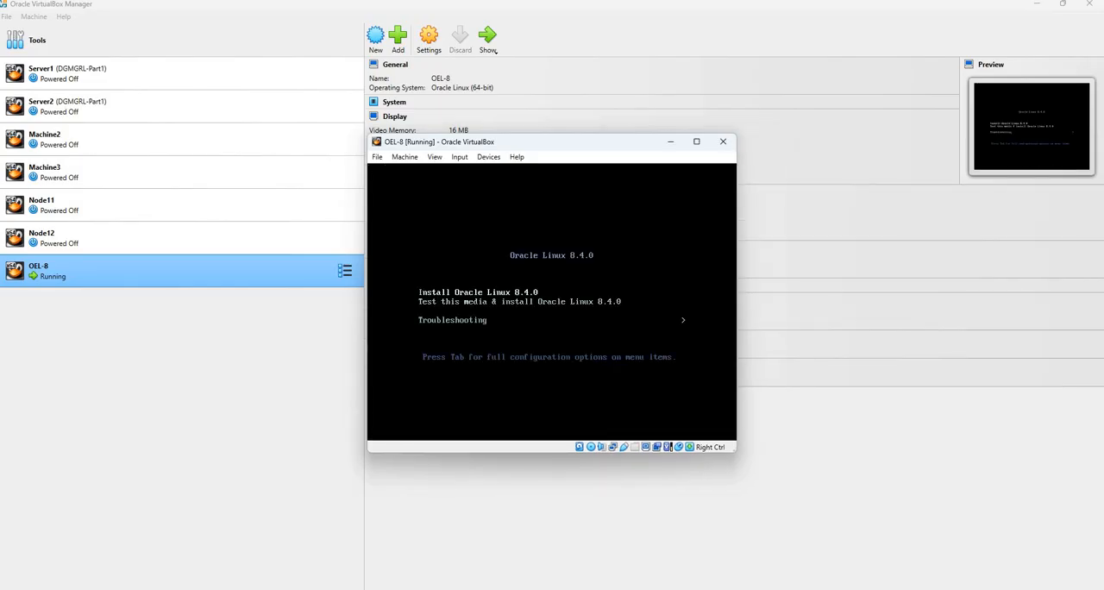
key(Return)
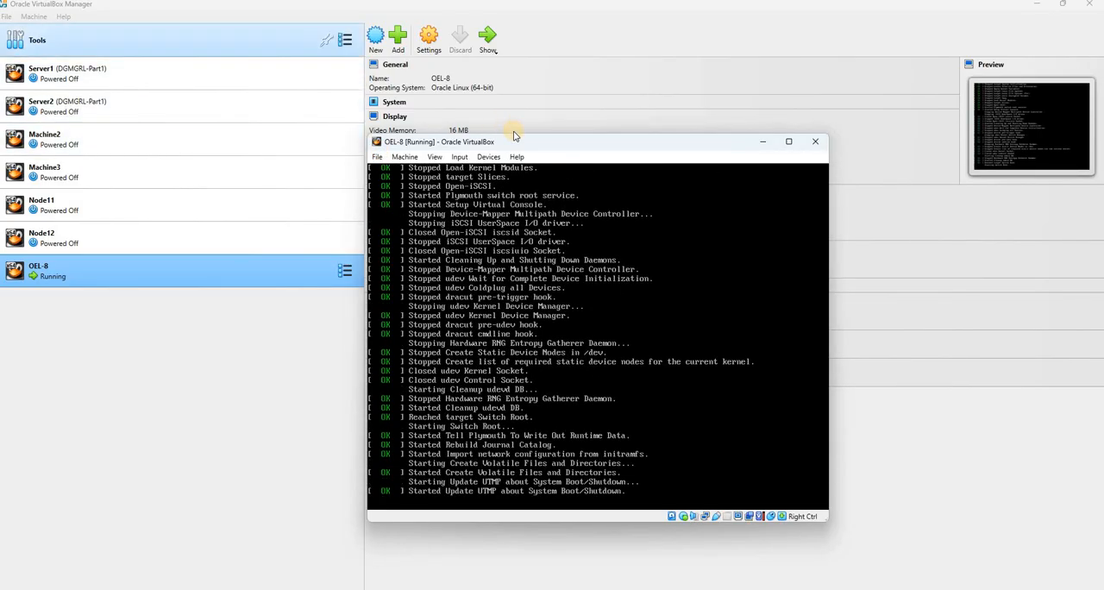
drag(506, 145, 411, 105)
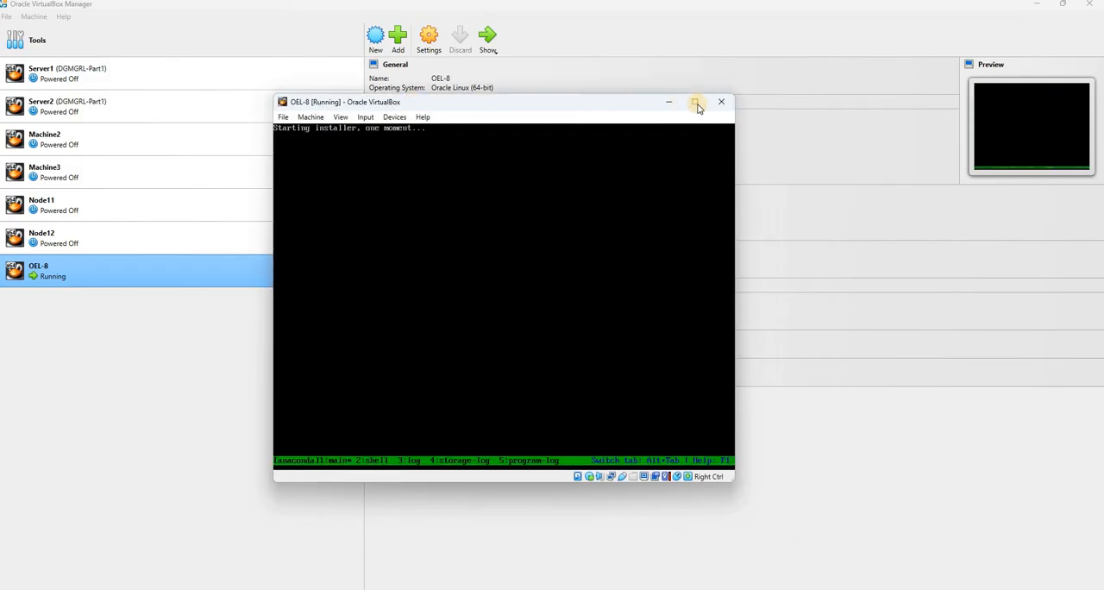
mouse_move(697, 105)
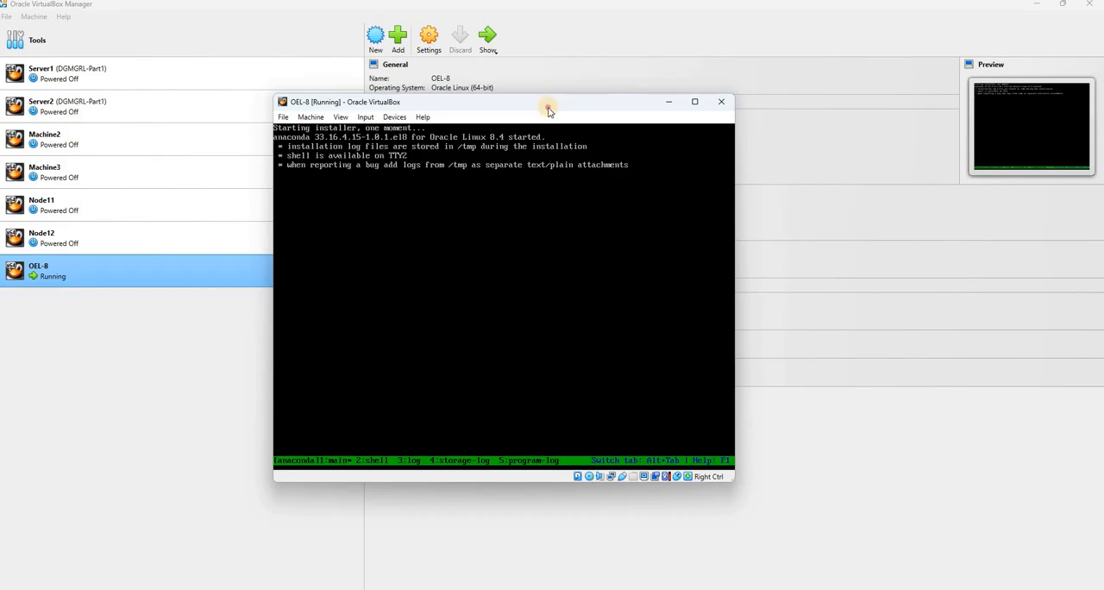
drag(658, 108, 658, 130)
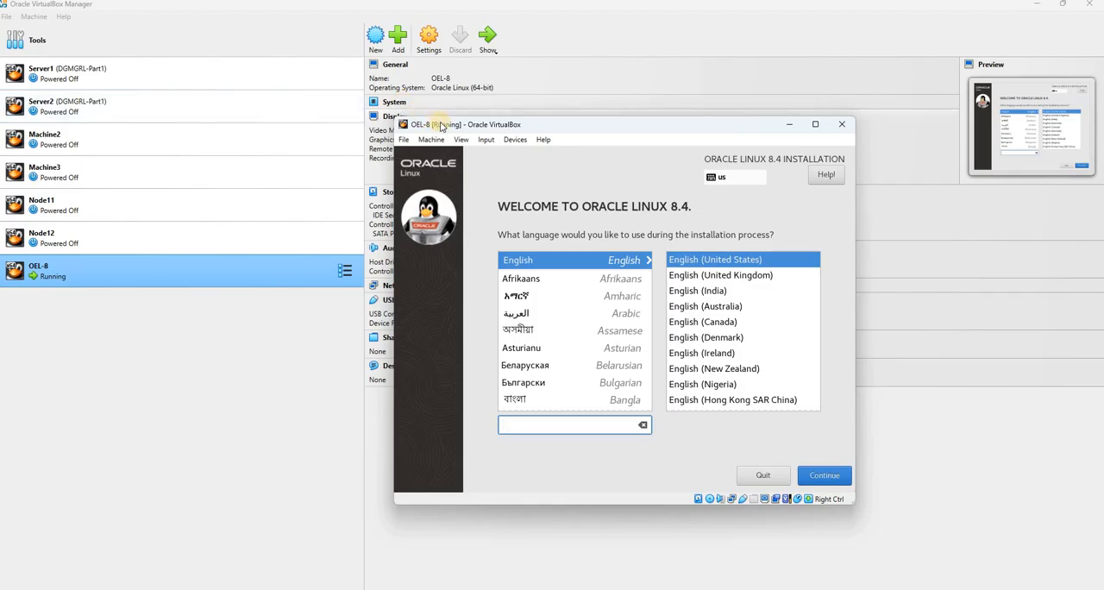
Close the running OEL-8 machine by powering it off
click(843, 124)
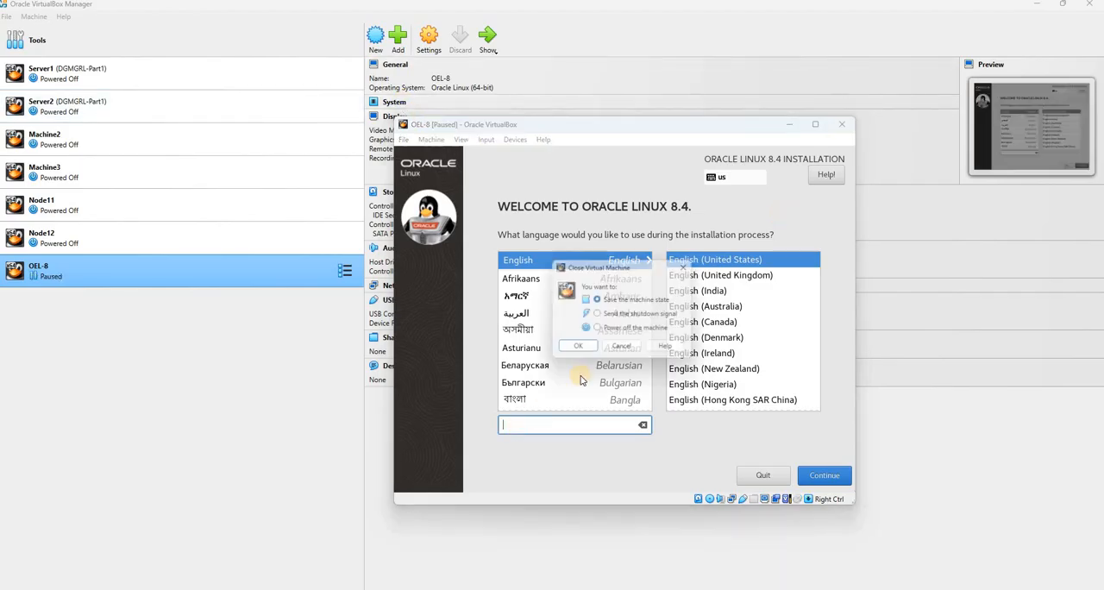
click(600, 329)
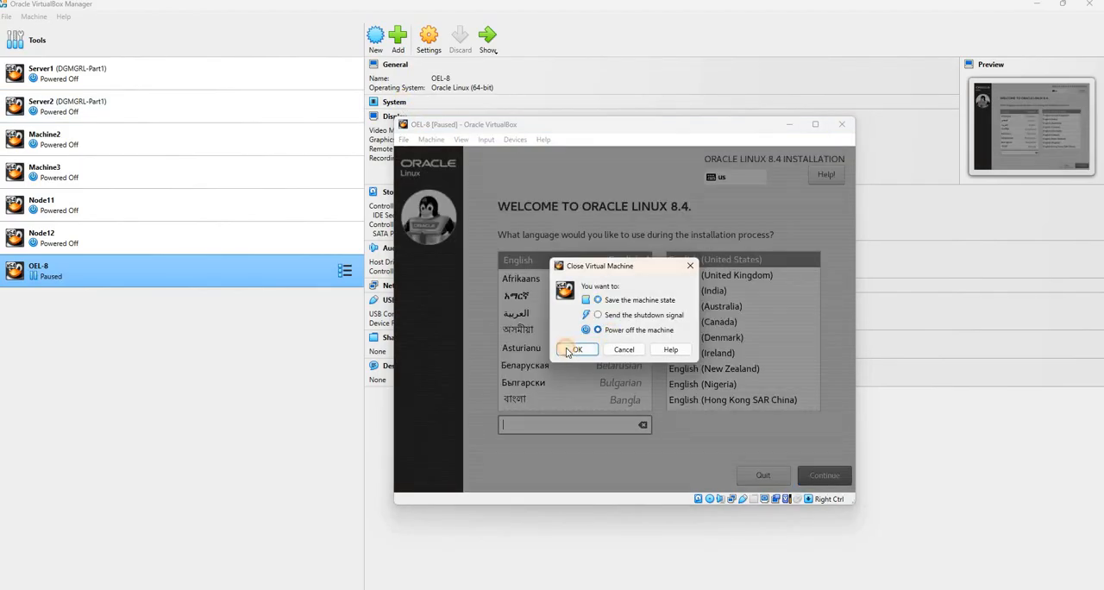
click(574, 349)
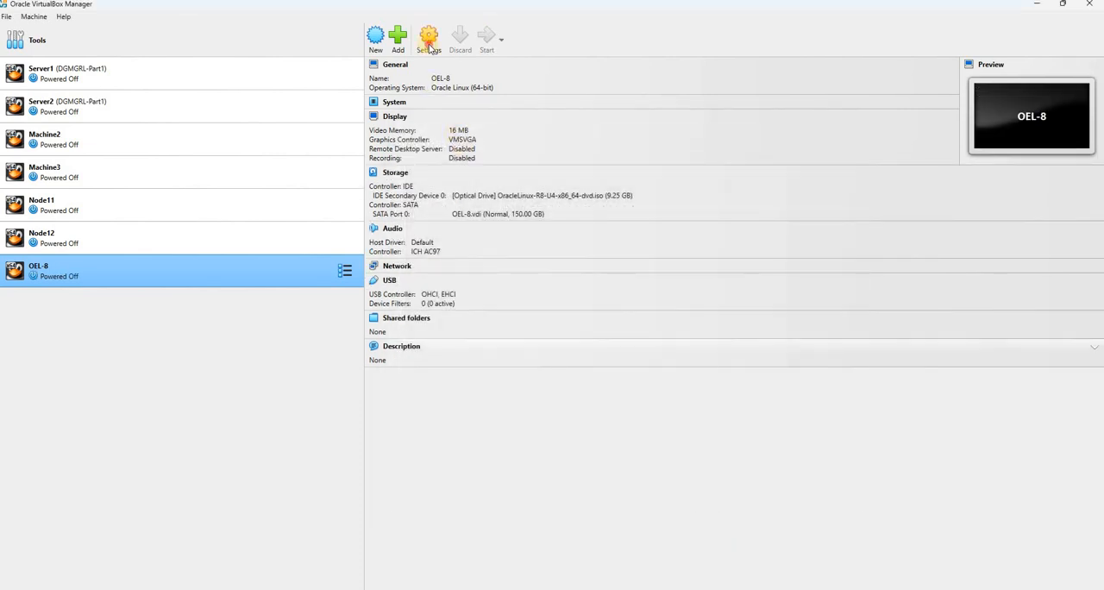
Change OEL-8's pointing device to USB Multi-Touch Tablet in its system settings
click(429, 43)
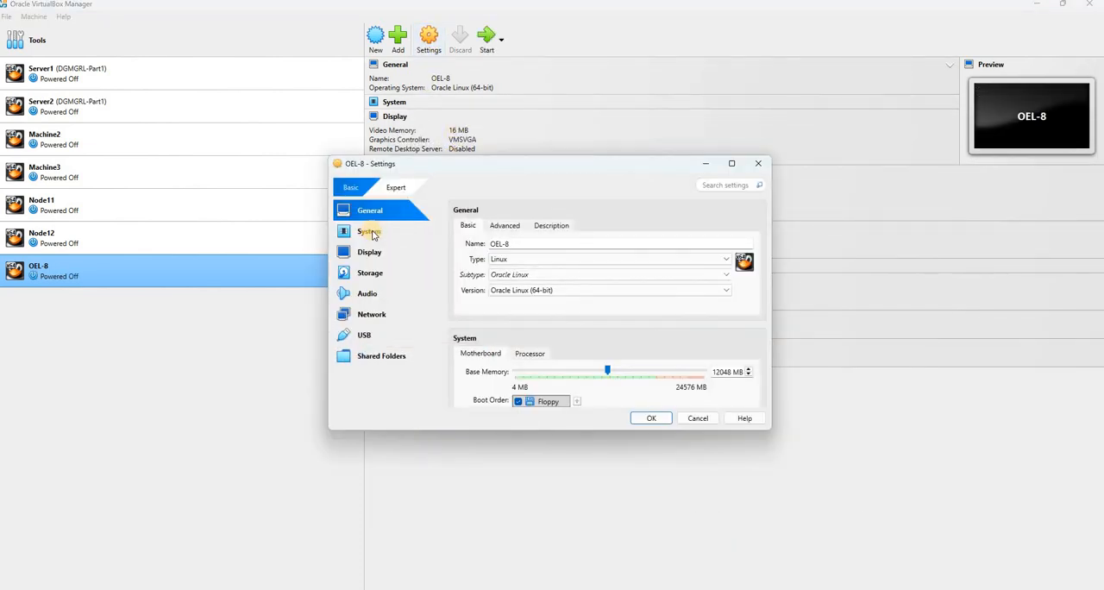
click(368, 232)
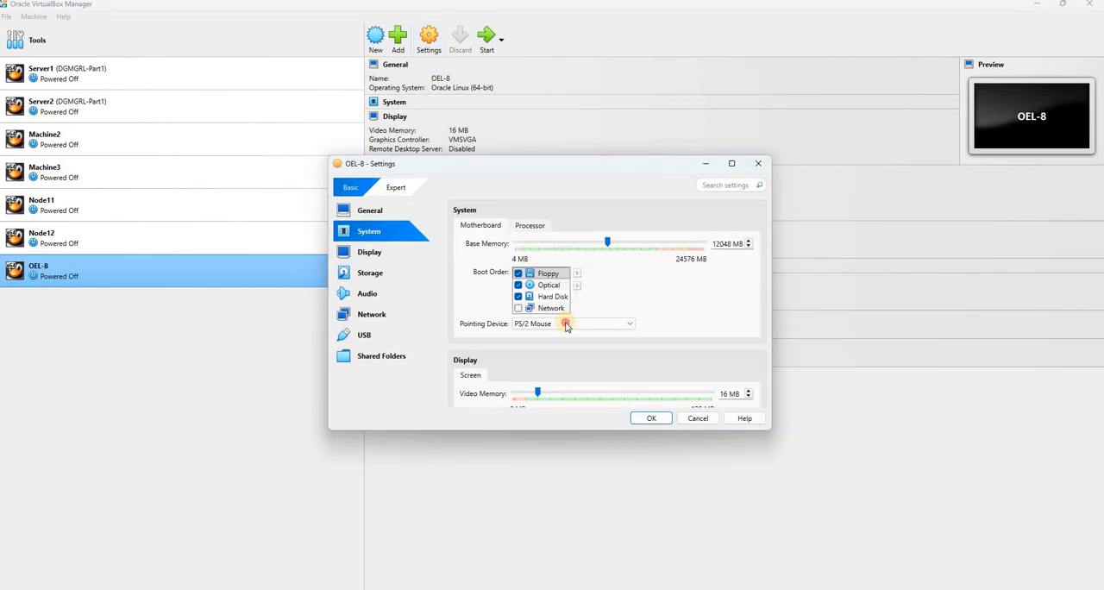
click(569, 324)
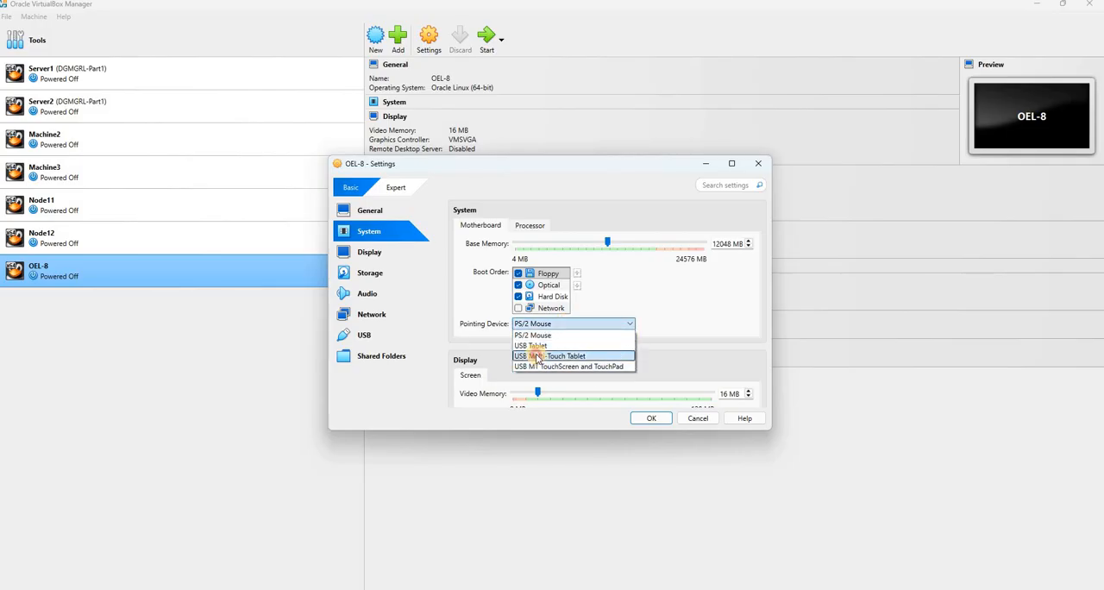
click(528, 355)
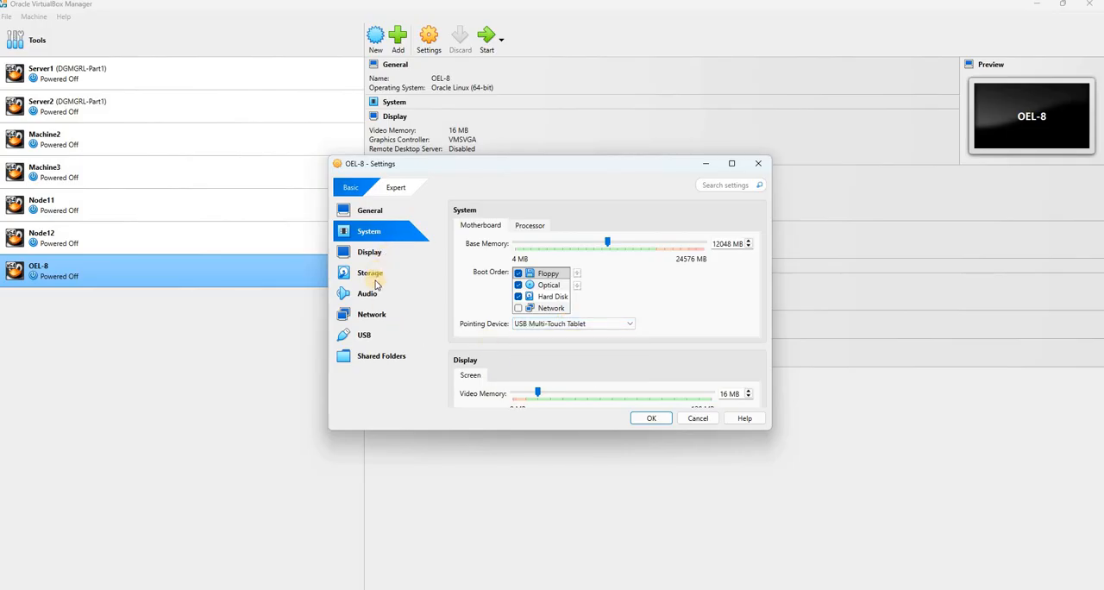
Attach OEL-8's network Adapter 1 to a Bridged Adapter and review the surrounding settings
click(382, 313)
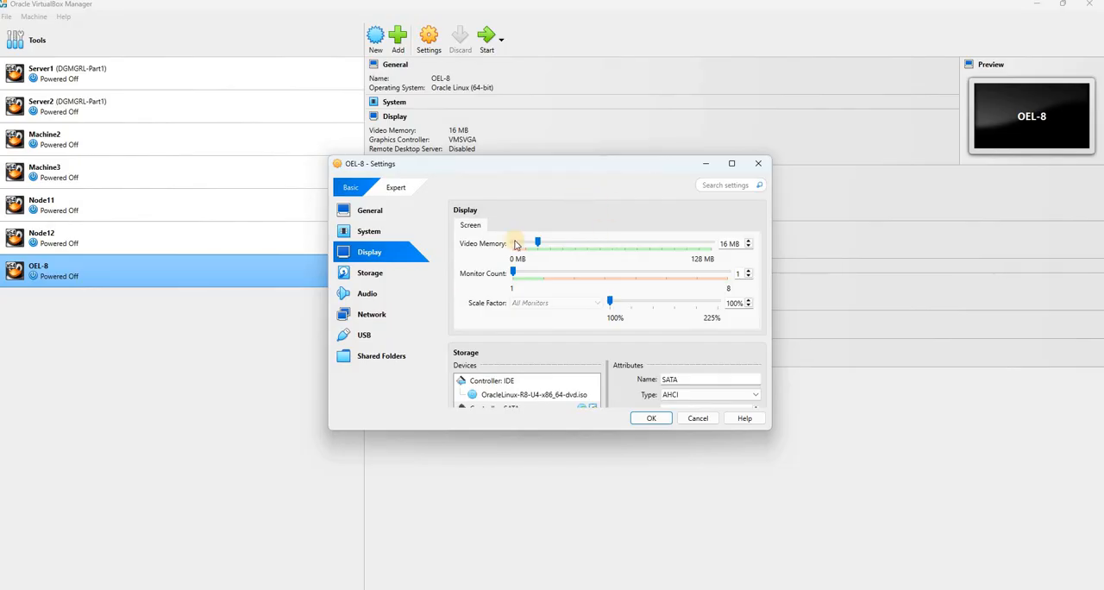
click(534, 263)
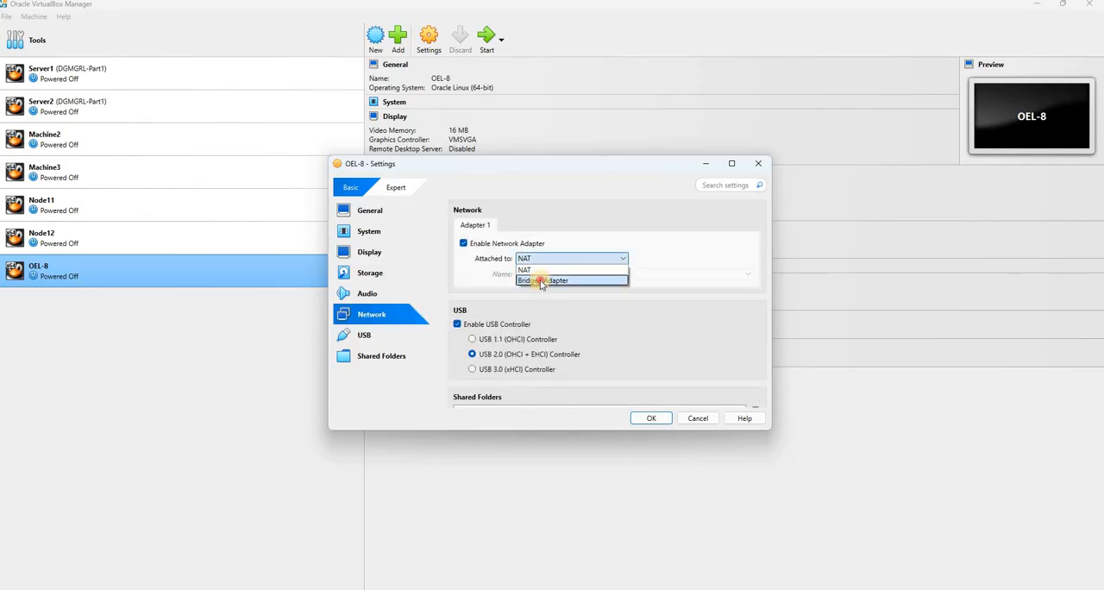
click(544, 282)
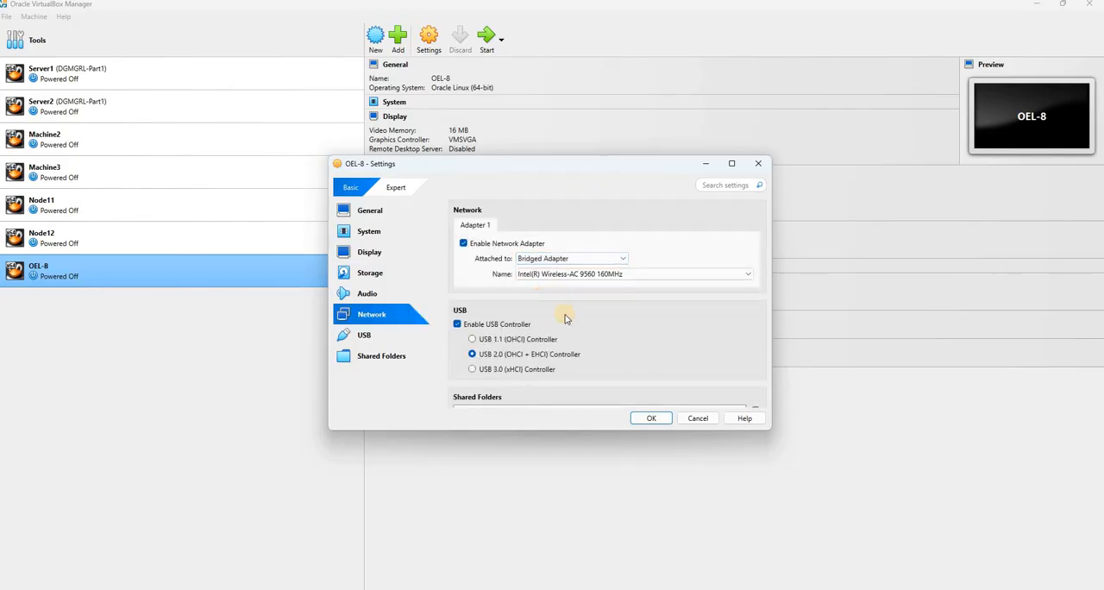
scroll(523, 315, up, 1)
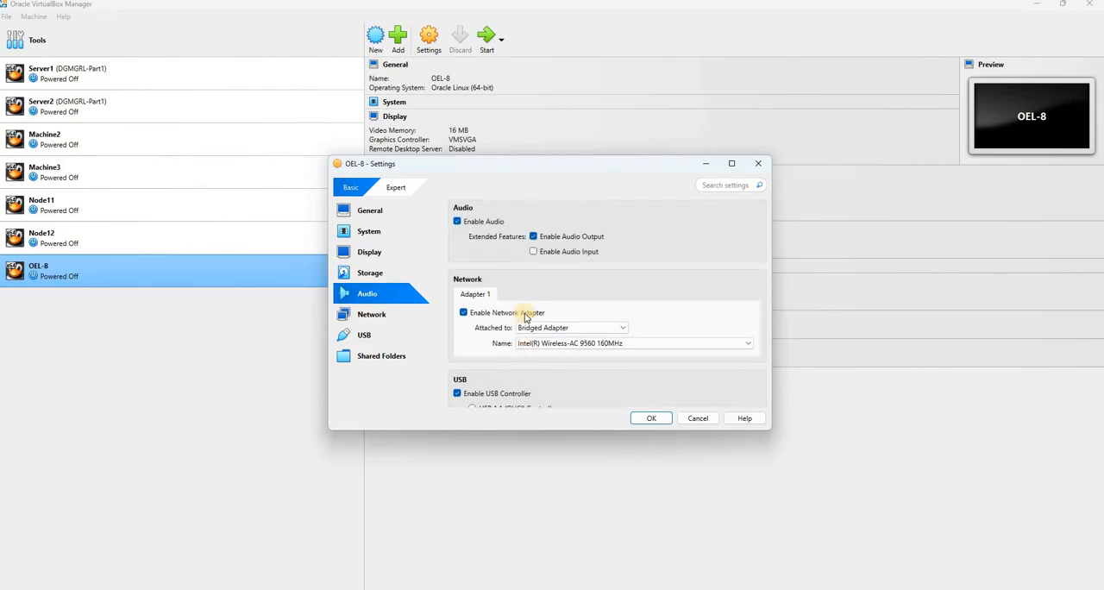
scroll(525, 317, up, 3)
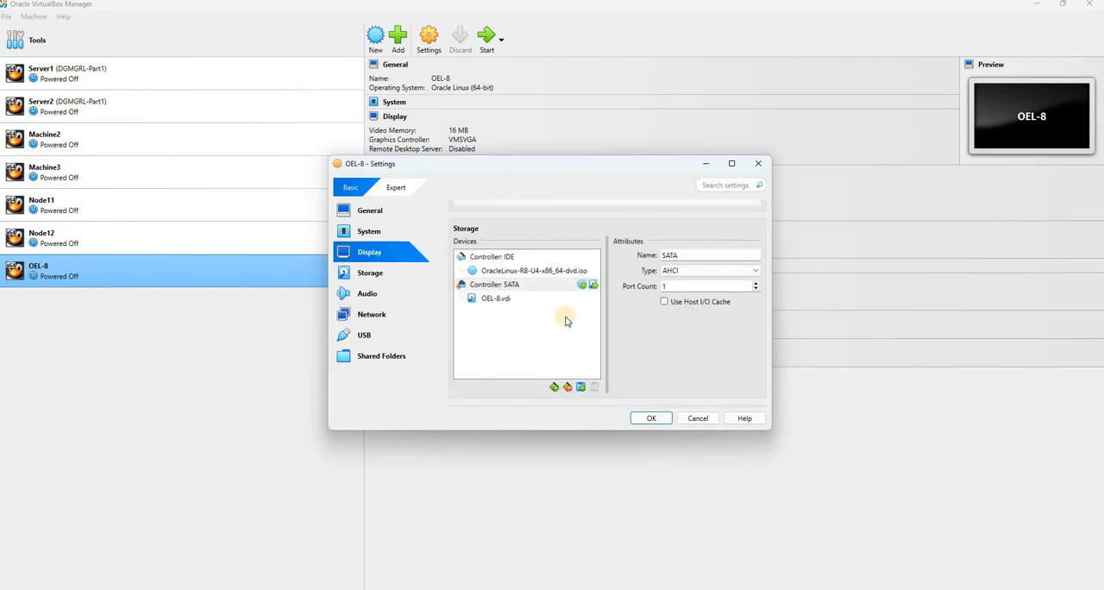
scroll(611, 320, down, 4)
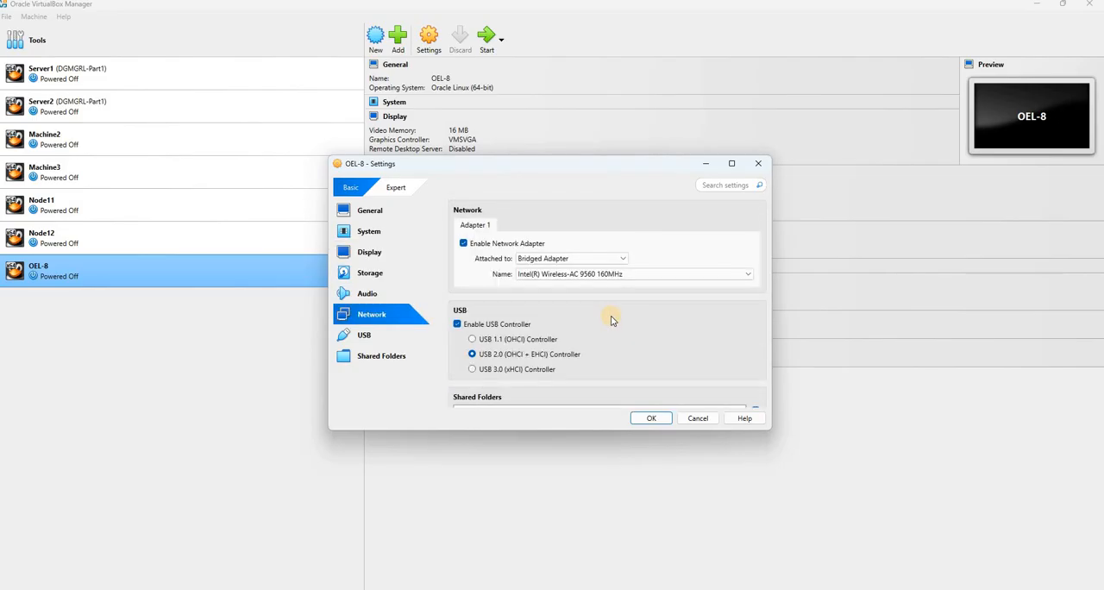
Review OEL-8's general settings and switch the machine settings to the Expert level
scroll(611, 320, up, 4)
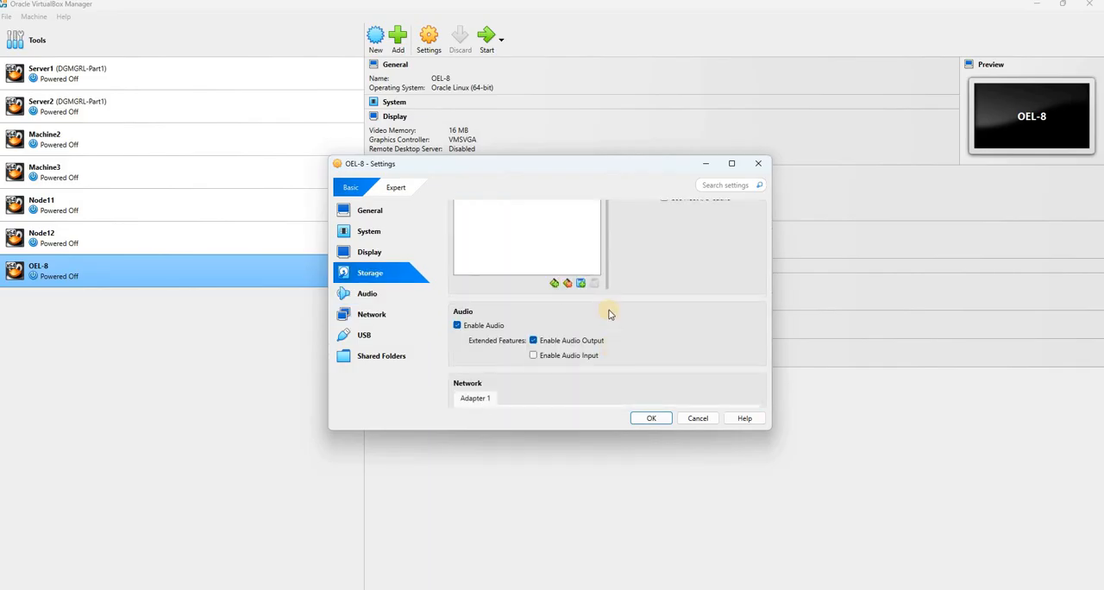
scroll(609, 314, up, 2)
scroll(609, 314, up, 3)
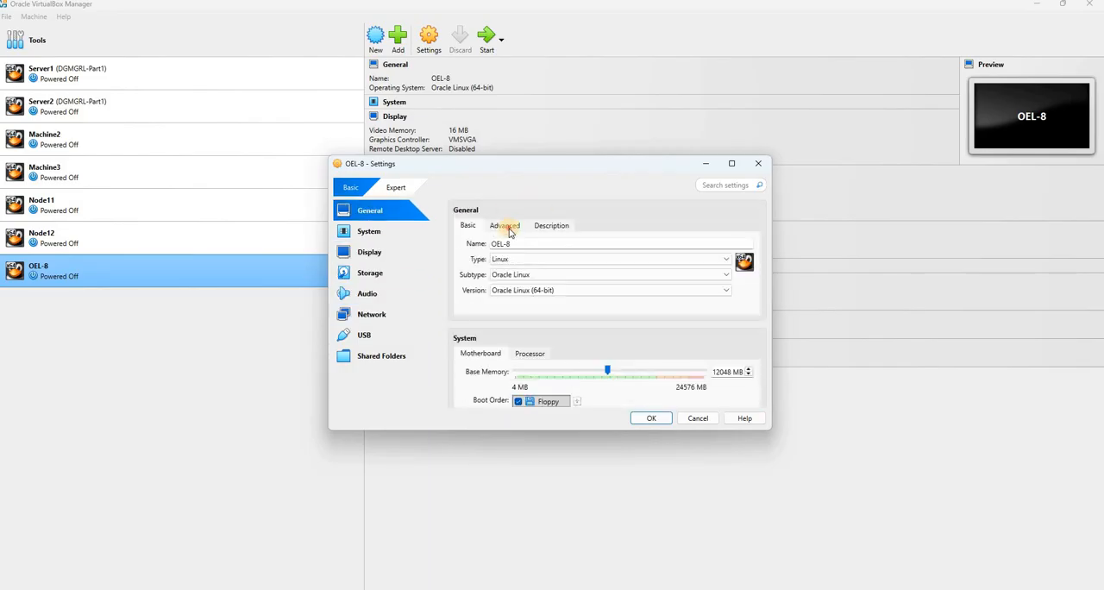
click(505, 225)
click(390, 188)
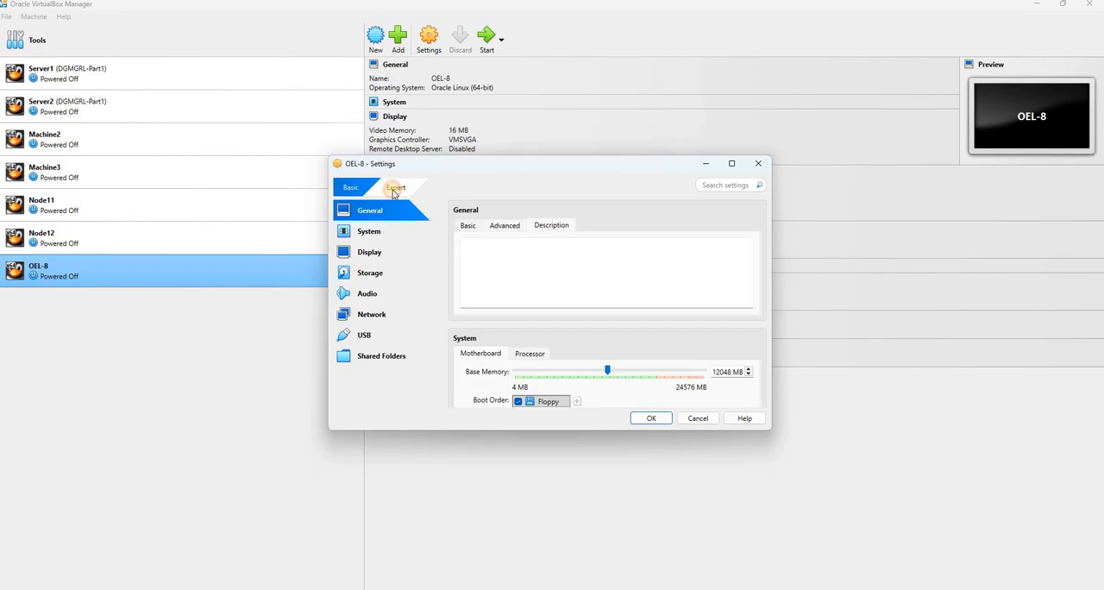
Attach OEL-8's network Adapter 1 to Bridged Adapter in the Expert settings and save the machine settings
click(372, 314)
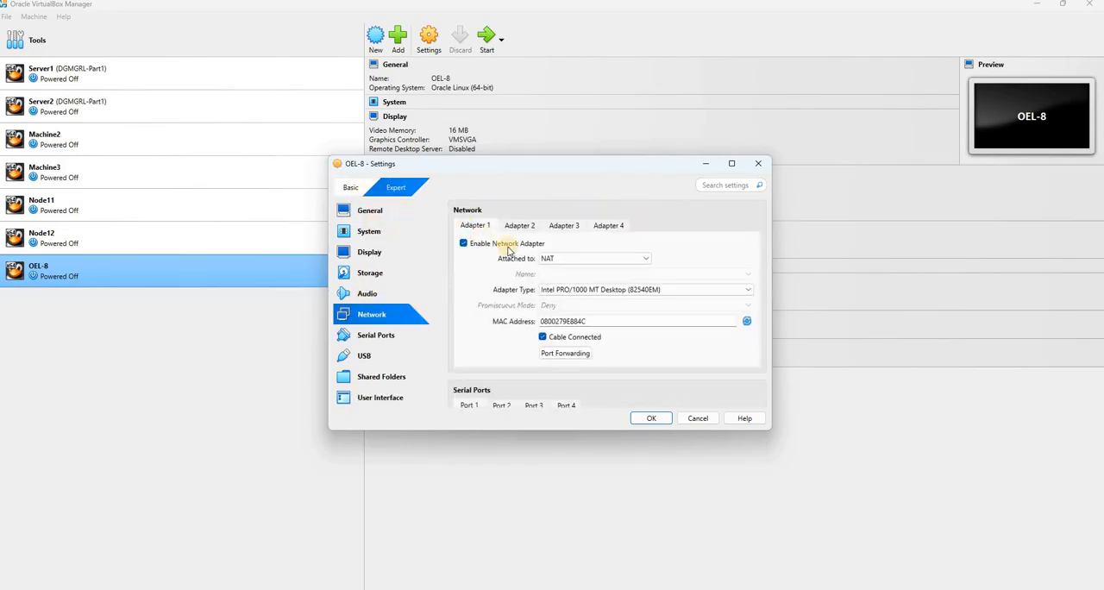
click(572, 259)
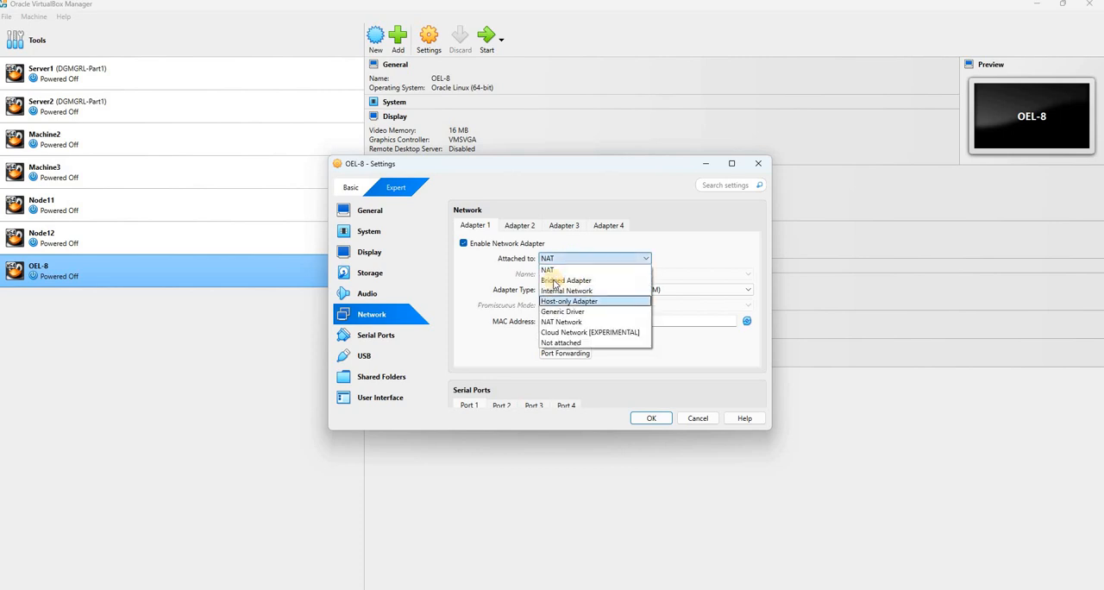
click(565, 268)
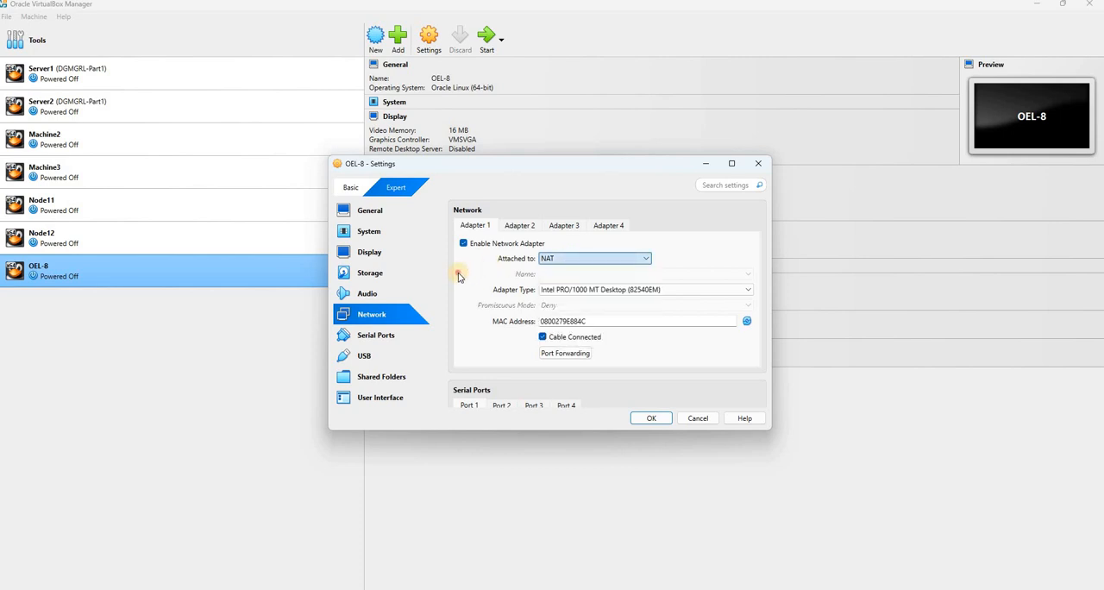
click(652, 419)
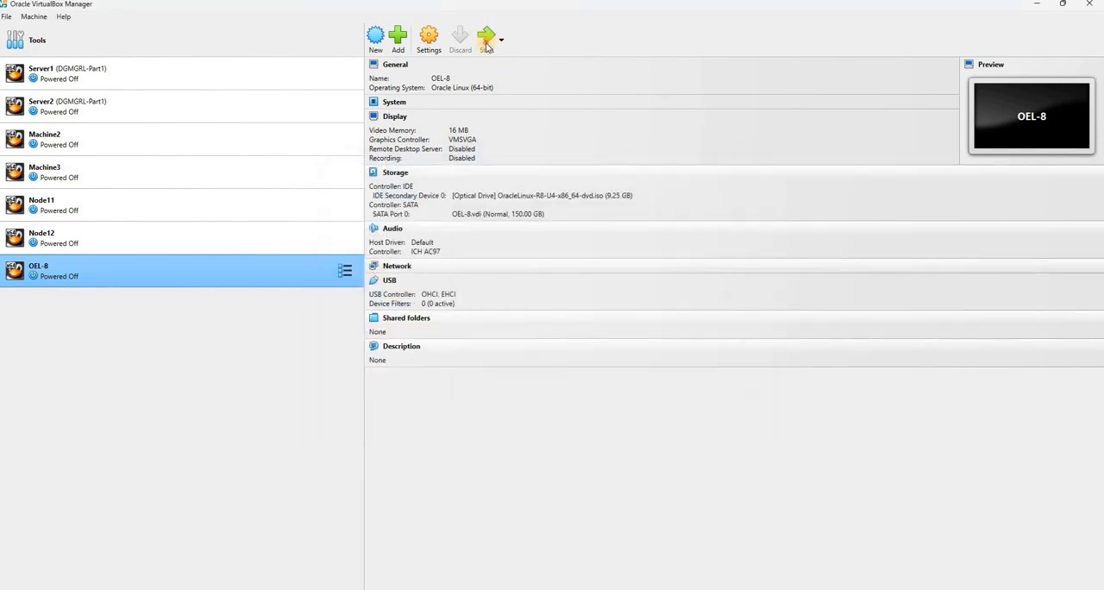
Start OEL-8, boot into Install Oracle Linux 8.4.0, and reposition the machine window while the installer loads
click(487, 43)
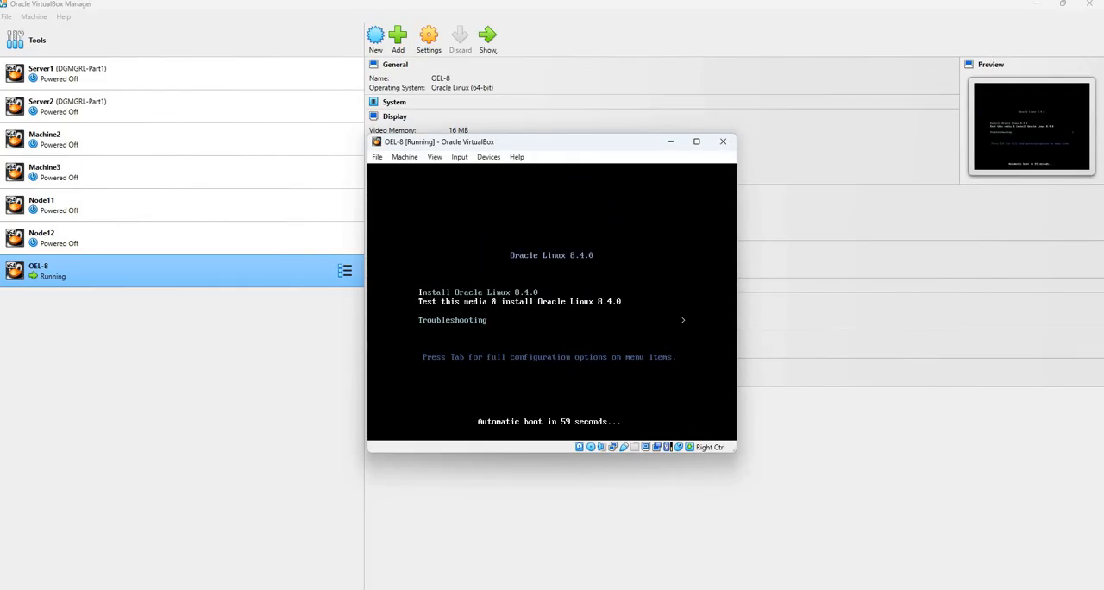
key(Up)
key(Return)
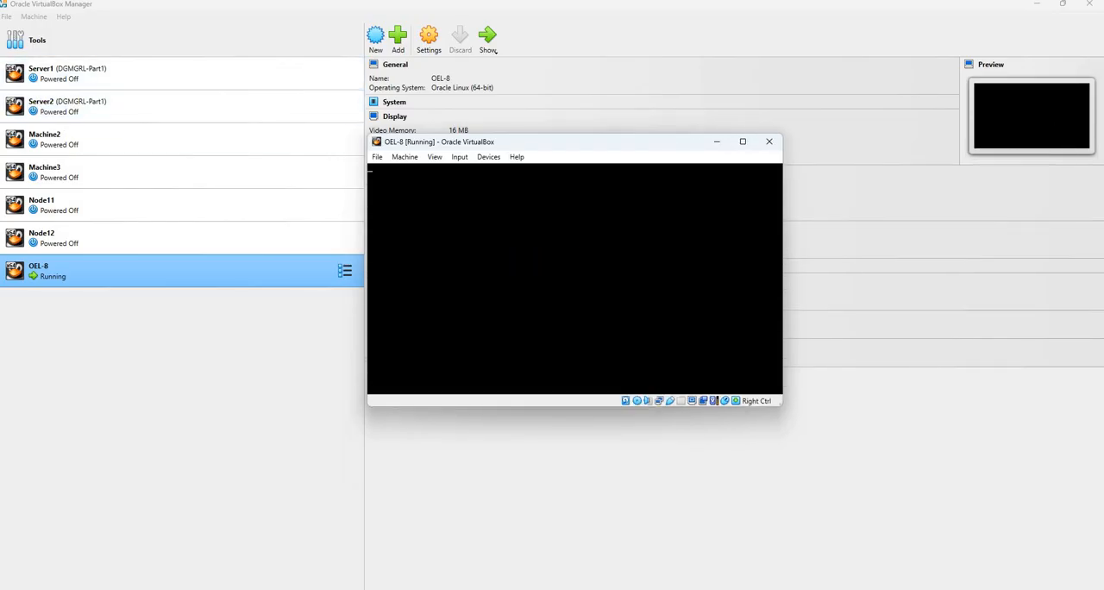
drag(664, 140, 618, 213)
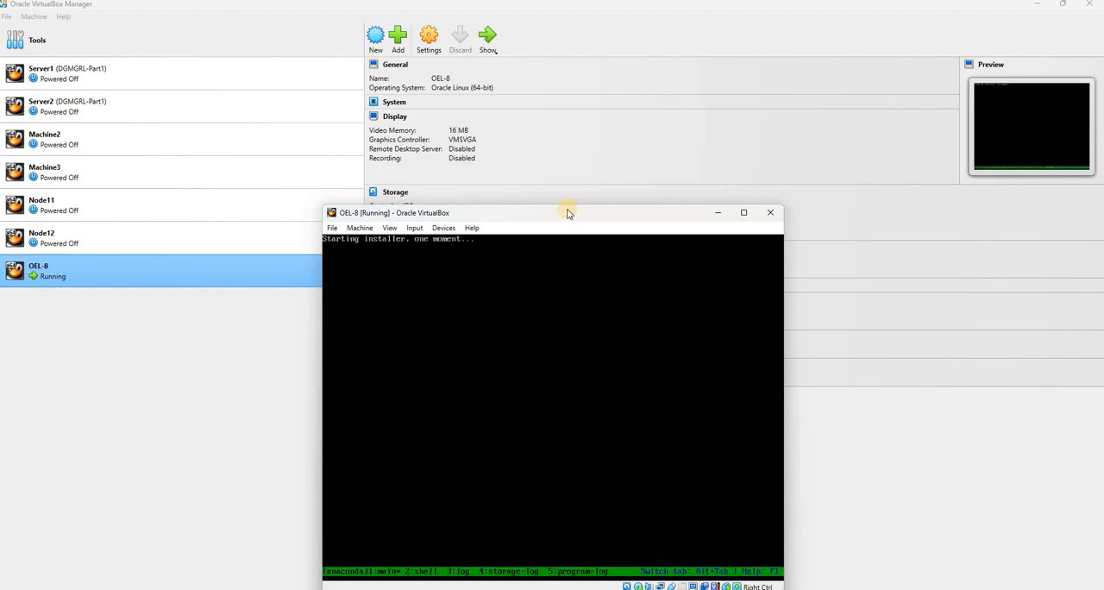
drag(569, 213, 740, 95)
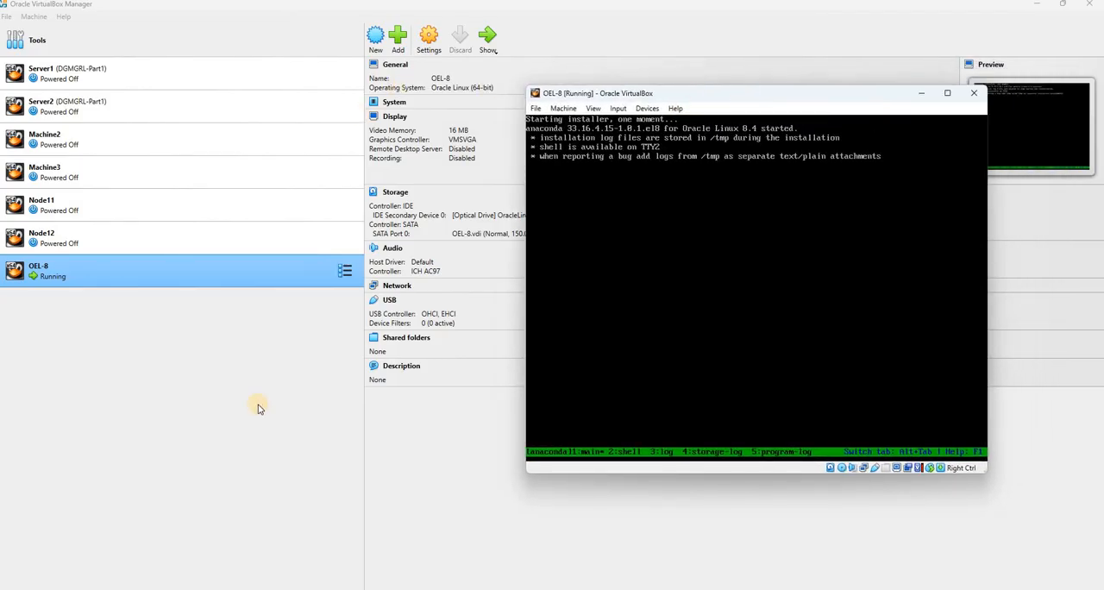
Bring the OEL-8 window back into view and continue the installer with English (United States) as the installation language
click(251, 439)
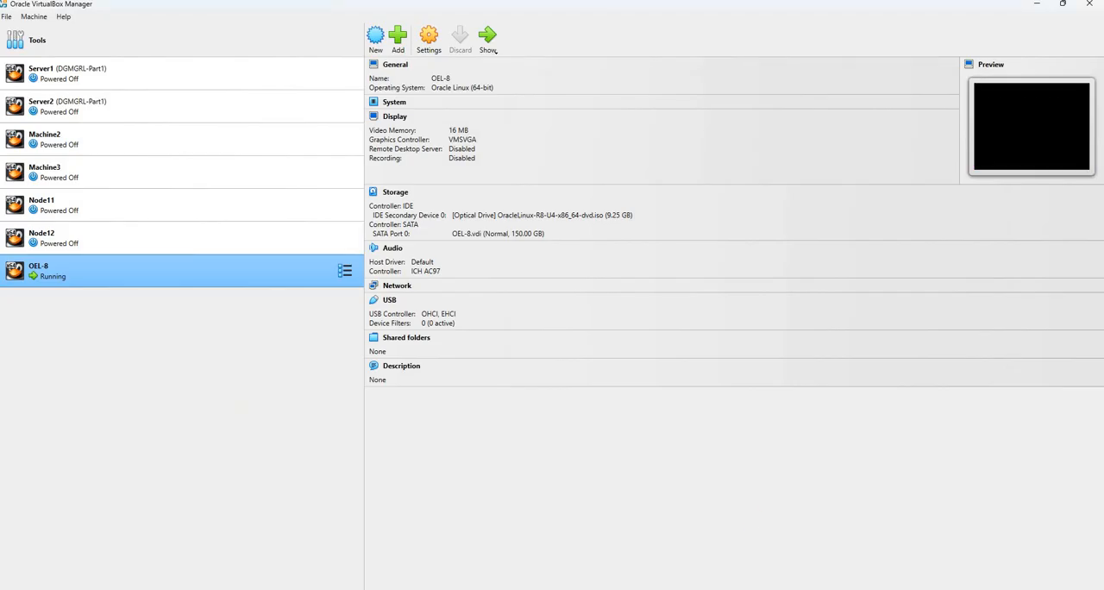
key(alt+Tab)
drag(666, 97, 459, 119)
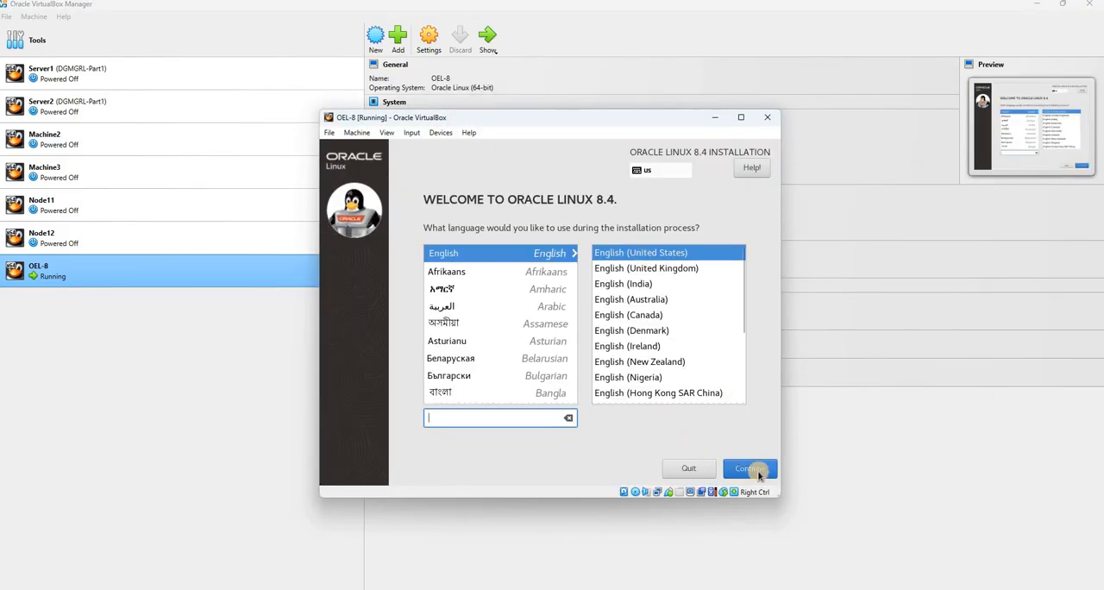
click(755, 472)
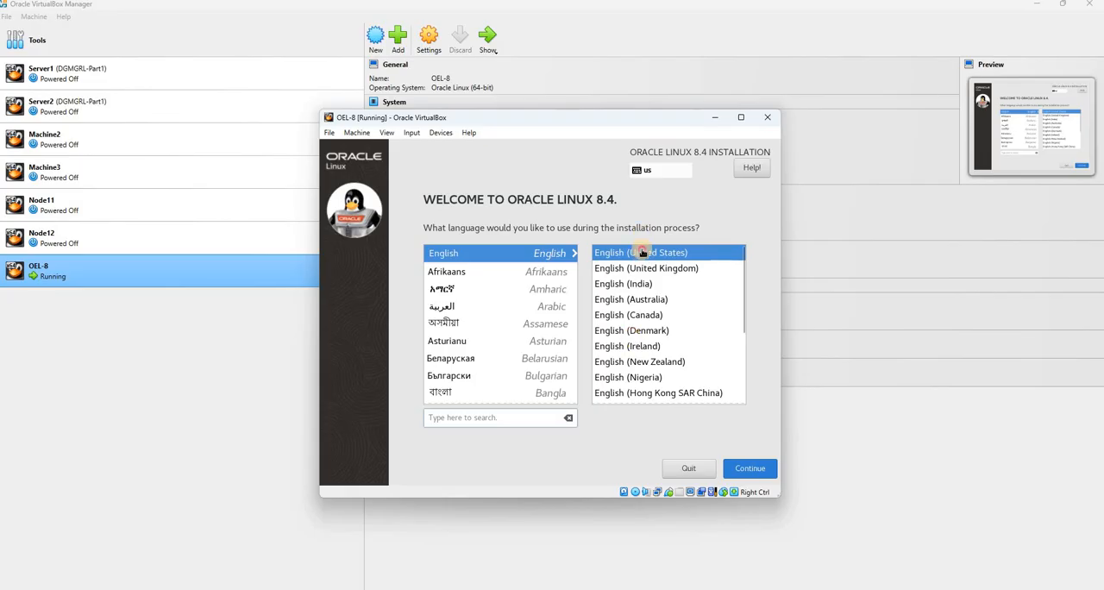
click(753, 469)
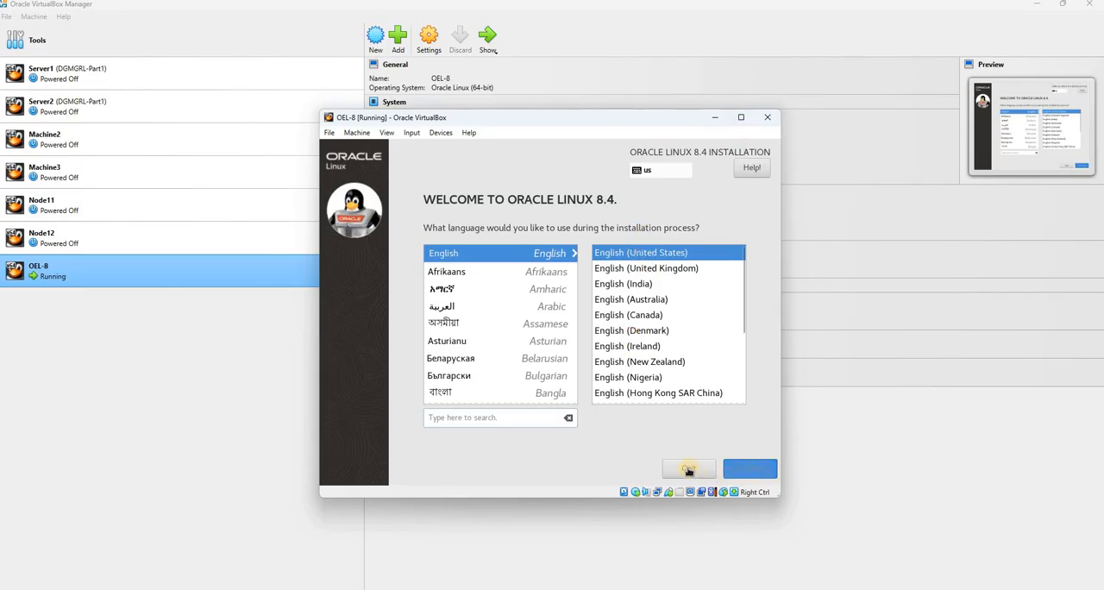
Review and accept the Installation Source settings, and maximize the OEL-8 machine window
click(595, 235)
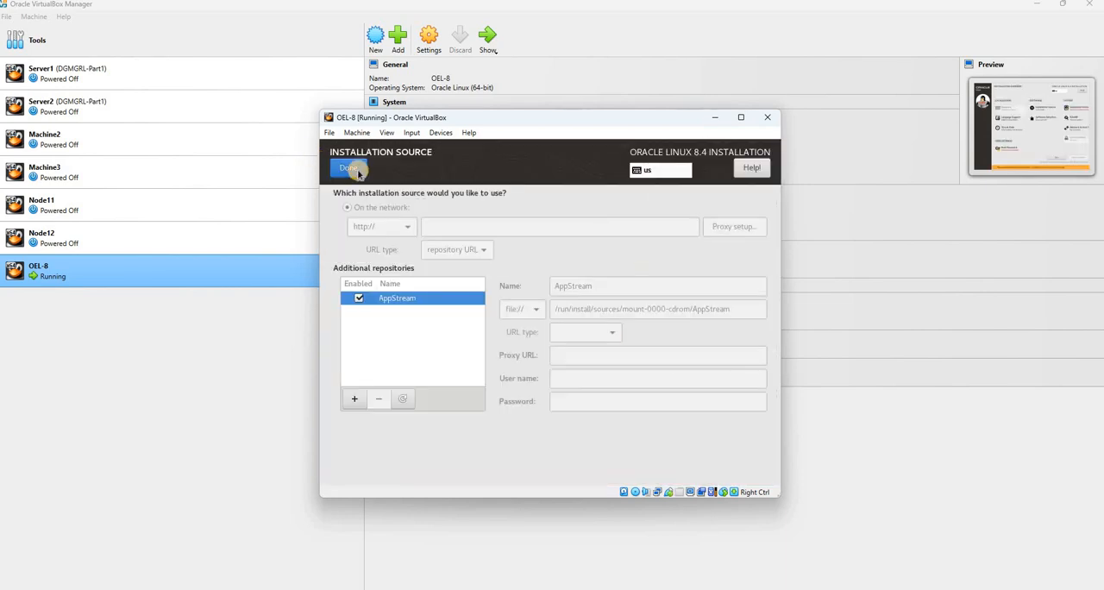
click(359, 174)
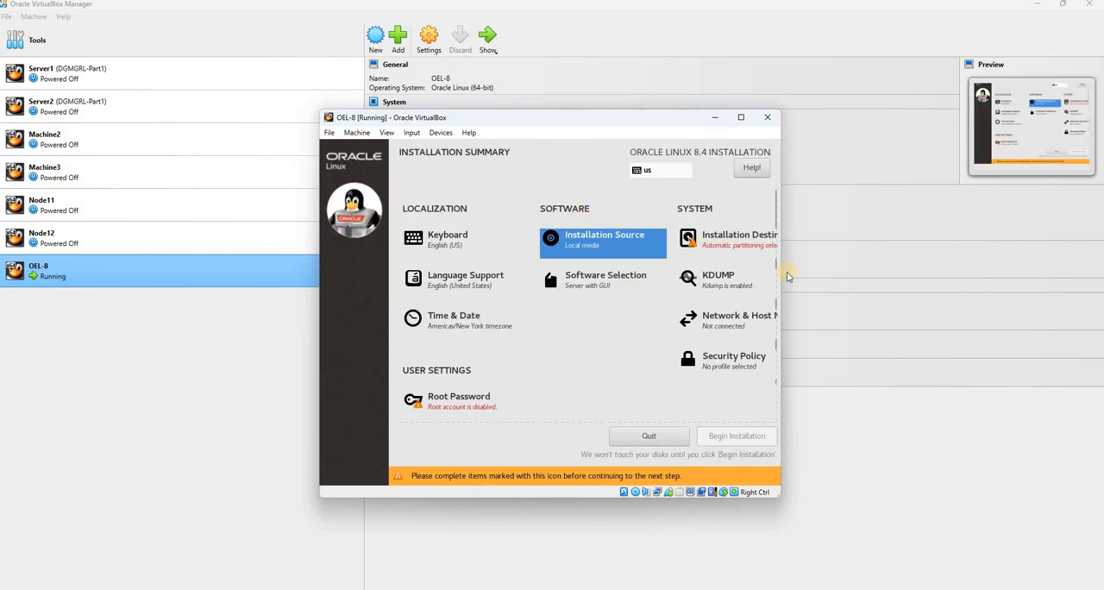
click(741, 117)
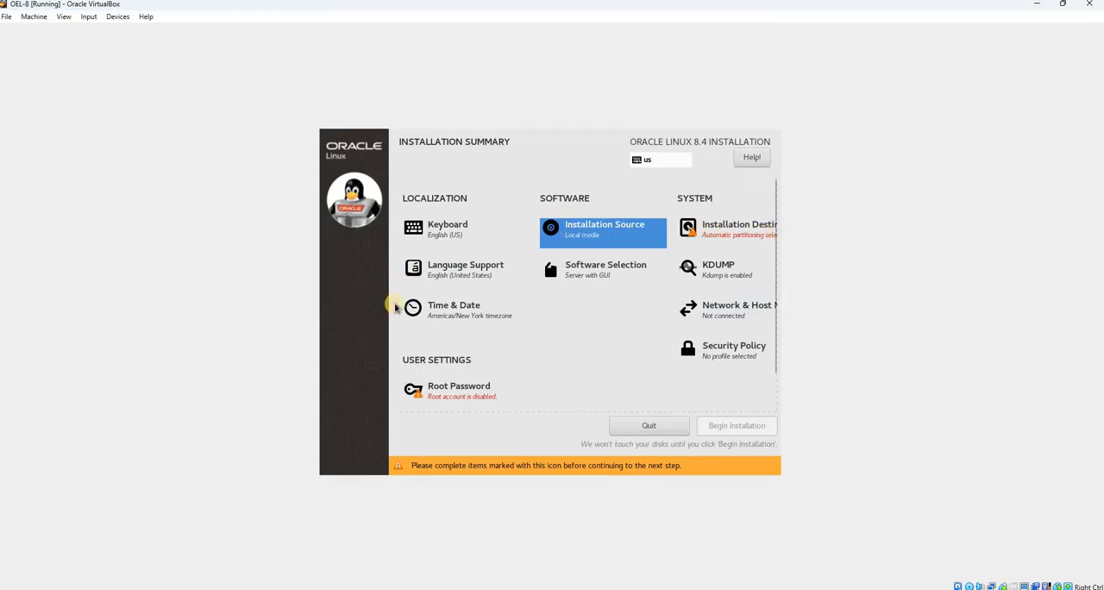
Choose Custom storage configuration for the installation destination and accept the manual partitioning changes without adding mount points
click(740, 229)
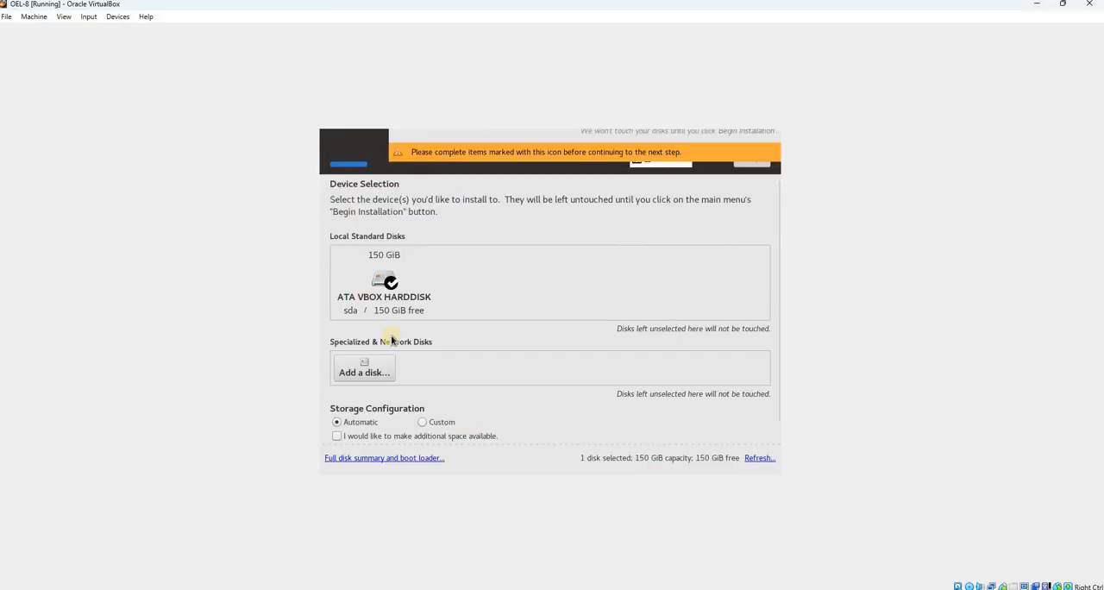
click(425, 422)
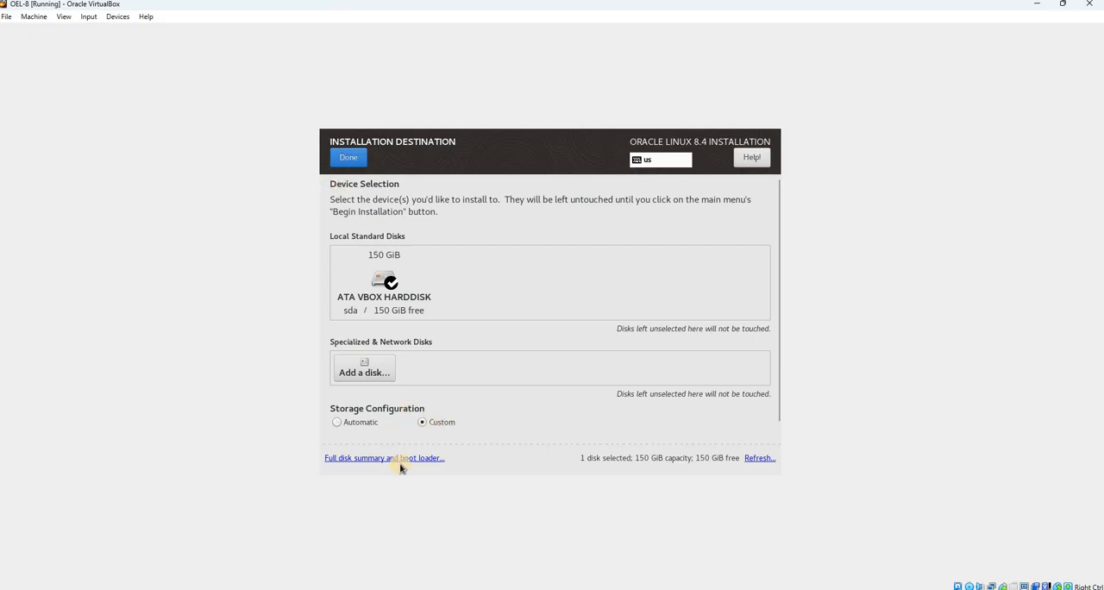
click(356, 161)
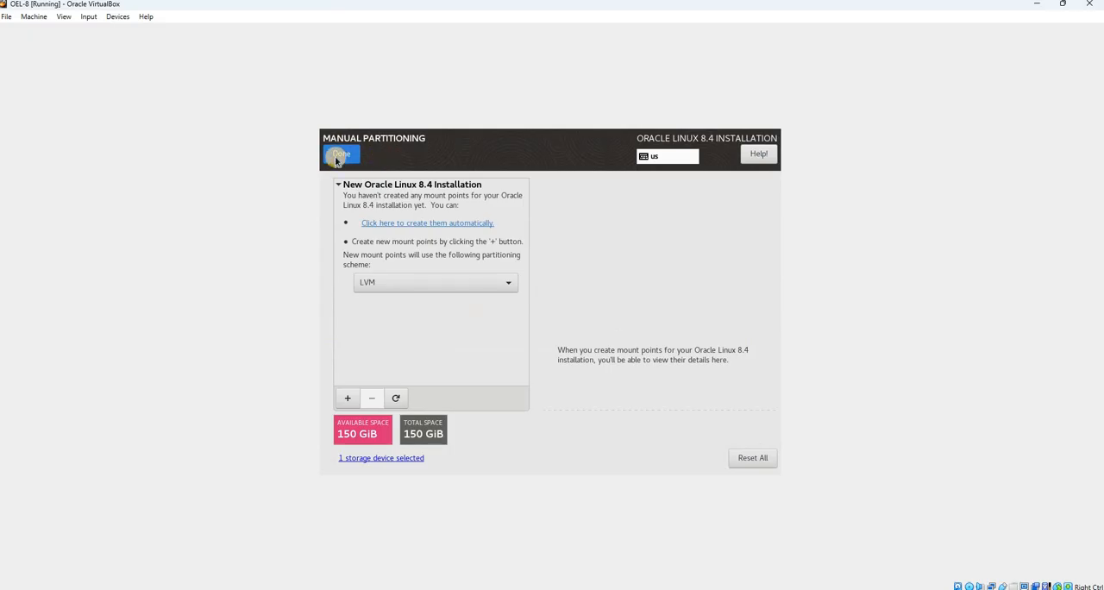
click(337, 161)
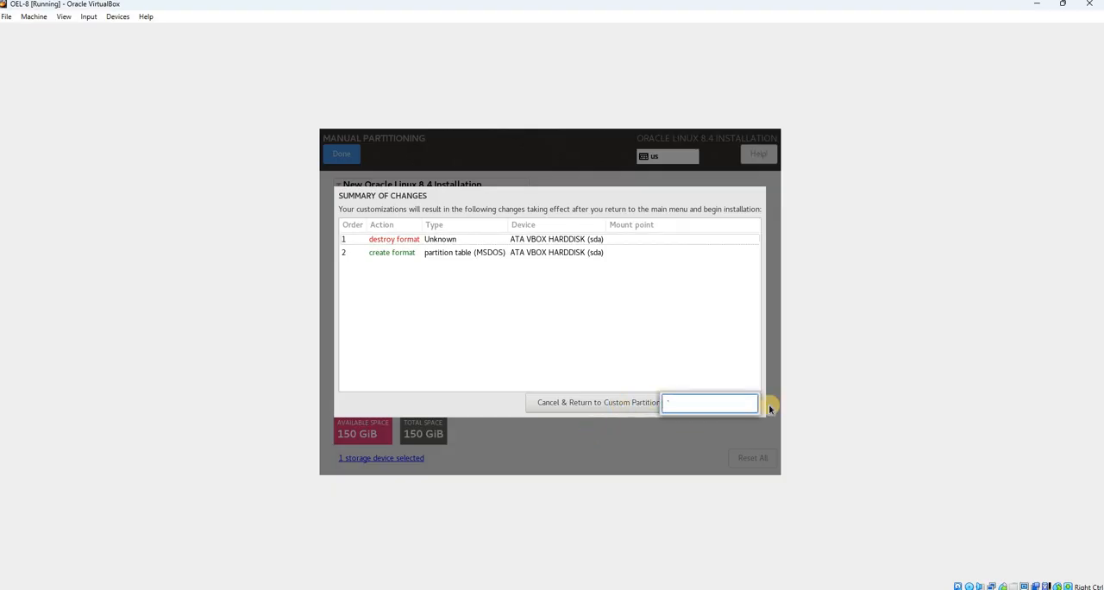
click(740, 408)
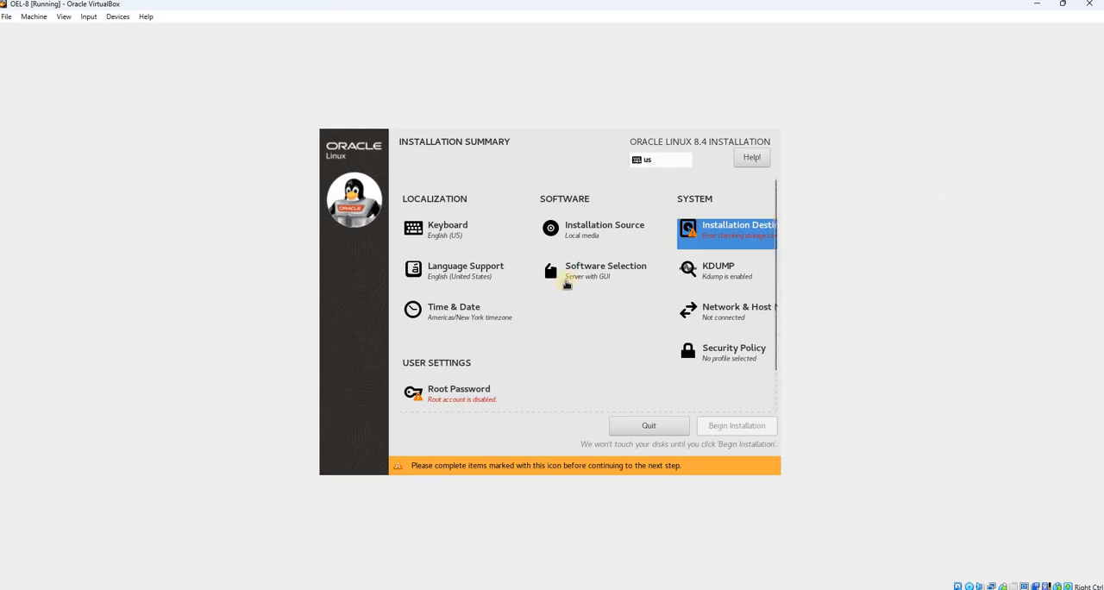
Reopen the installation destination, toggle the selection of the ATA VBOX HARDDISK, and proceed to manual partitioning
click(721, 236)
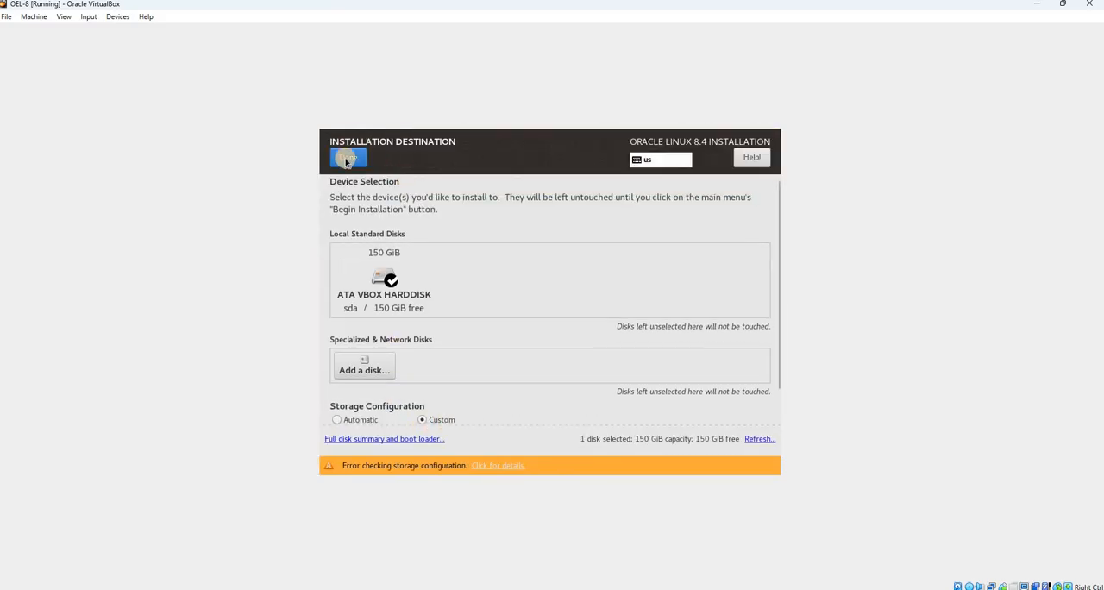
double_click(373, 295)
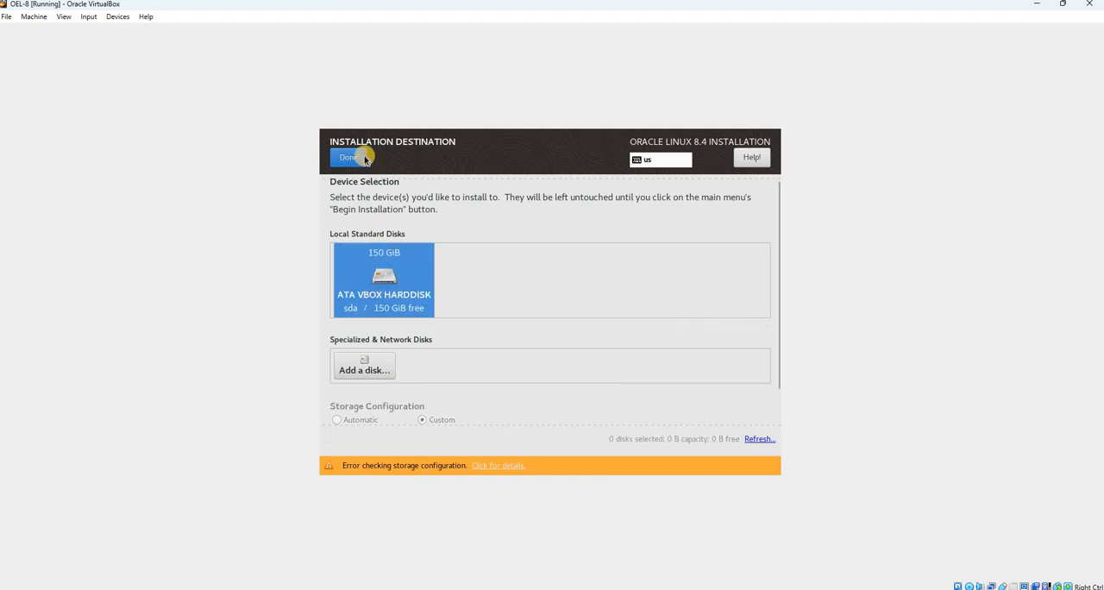
click(353, 161)
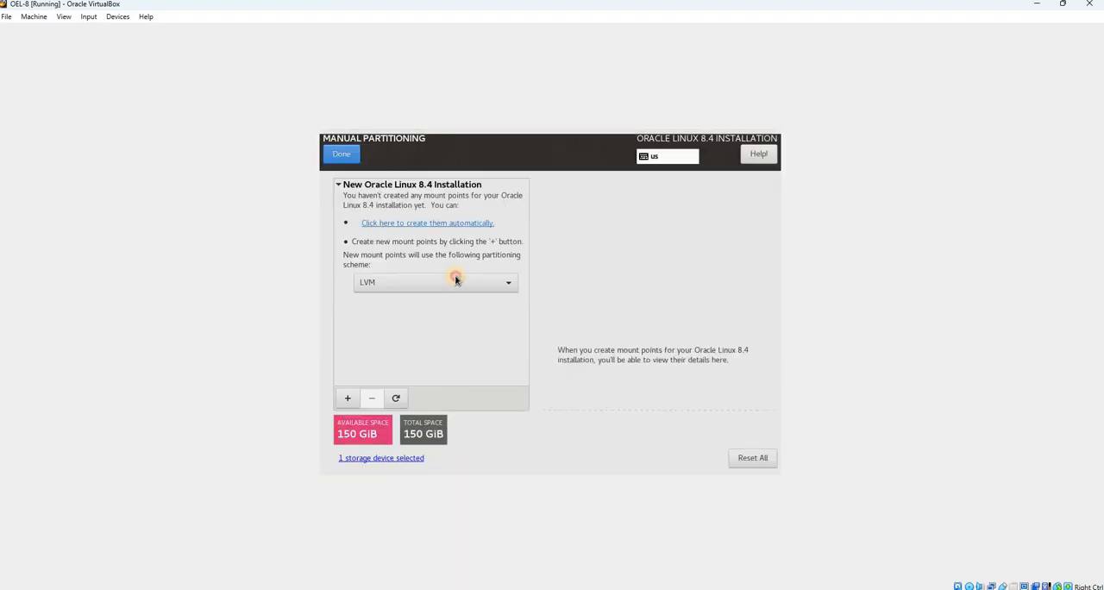
Try LVM and LVM Thin Provisioning as the partitioning scheme for new mount points
click(435, 285)
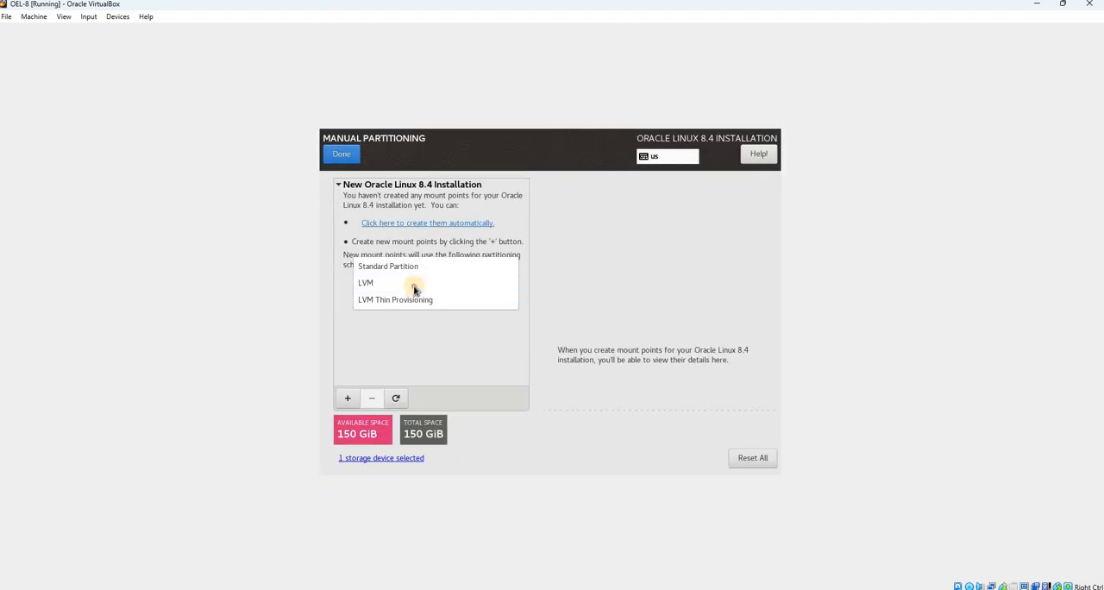
click(413, 285)
click(418, 289)
click(401, 282)
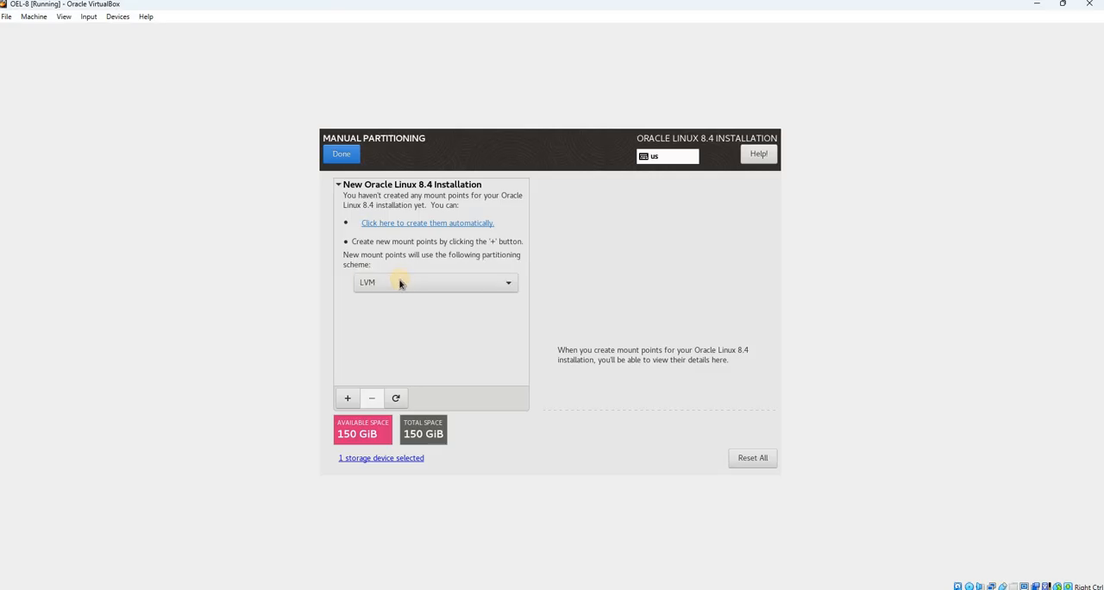
click(406, 286)
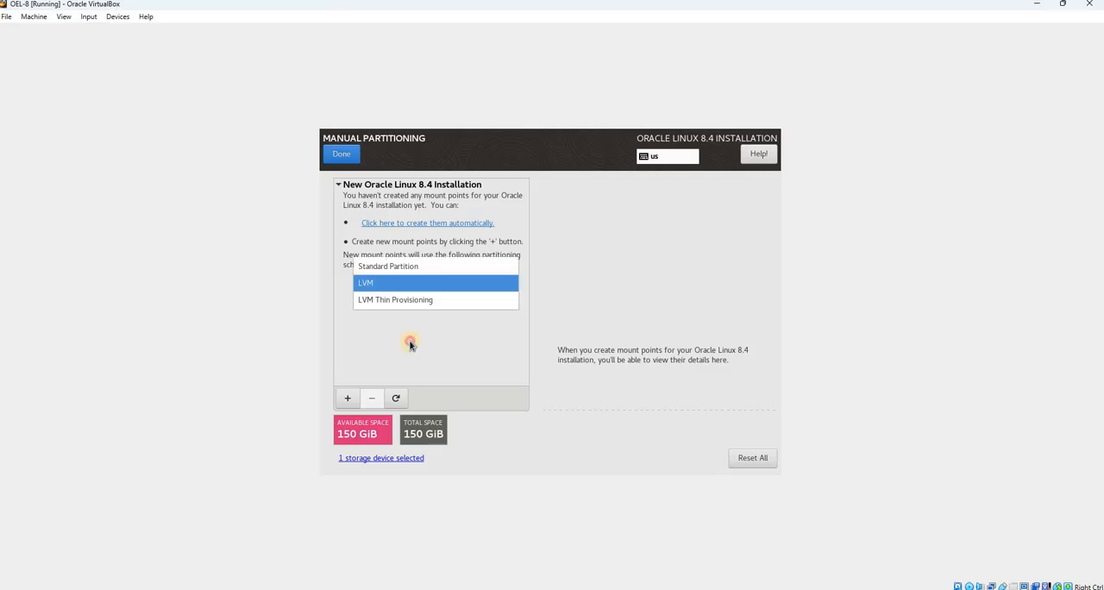
click(391, 287)
click(394, 287)
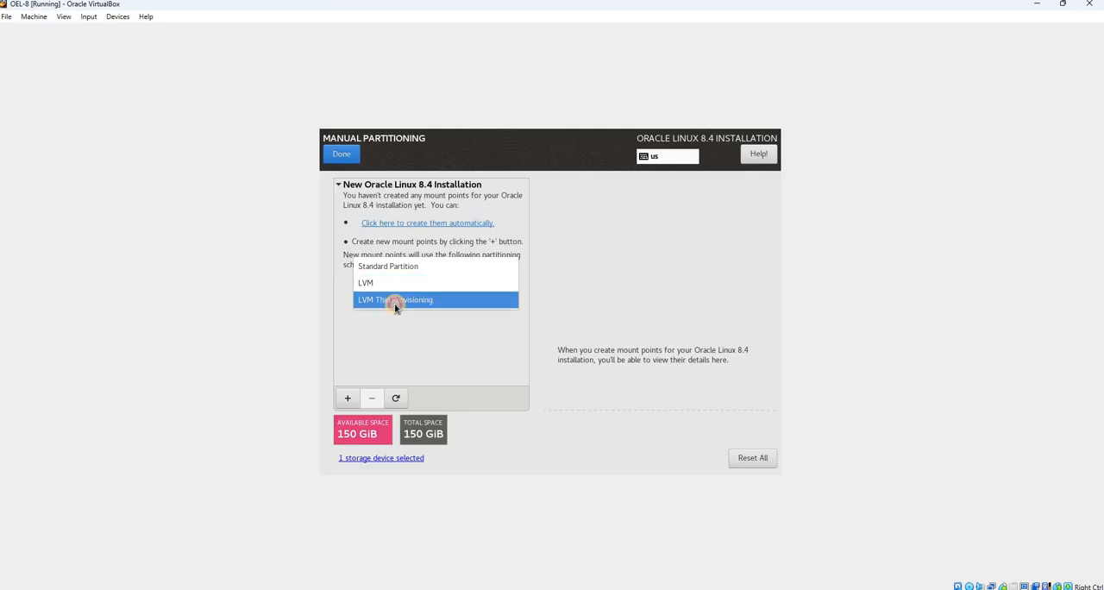
click(395, 301)
Set the partitioning scheme to Standard Partition and try to submit the manual partitioning
click(402, 285)
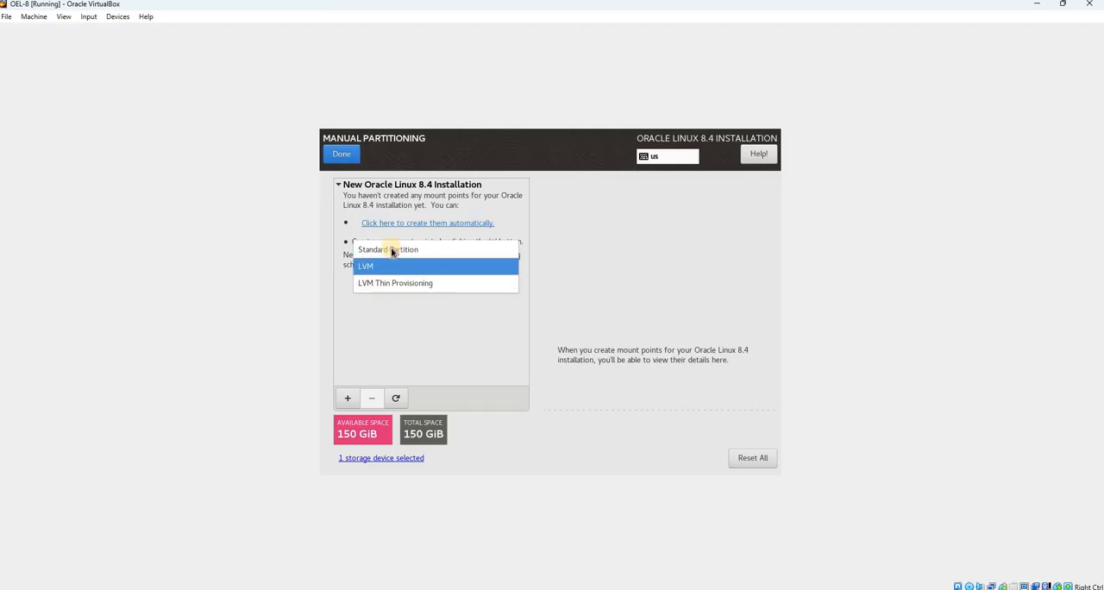
click(391, 251)
click(394, 287)
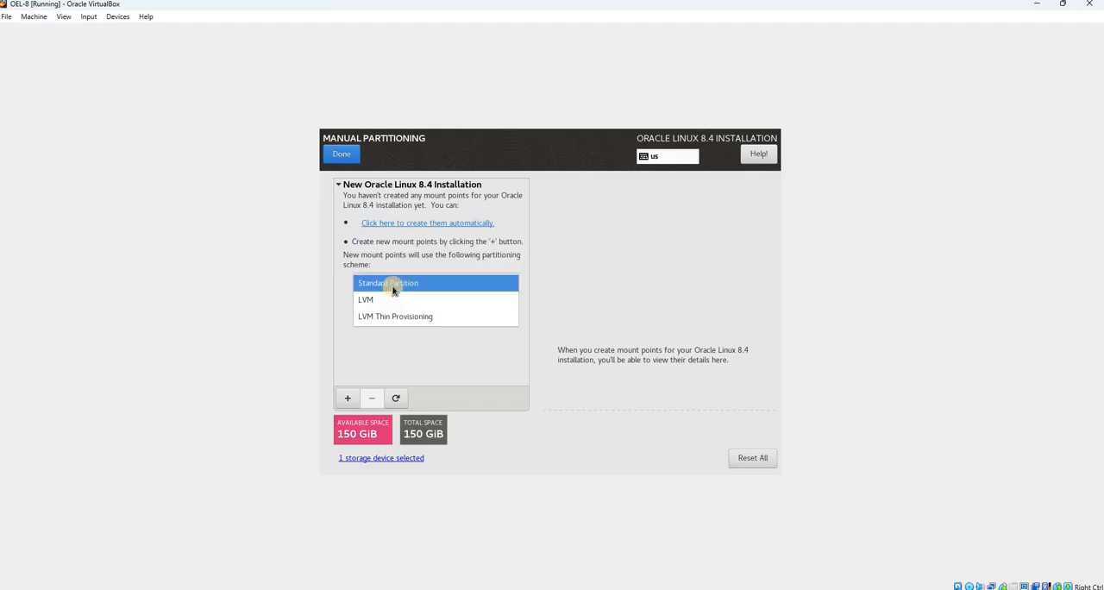
click(394, 287)
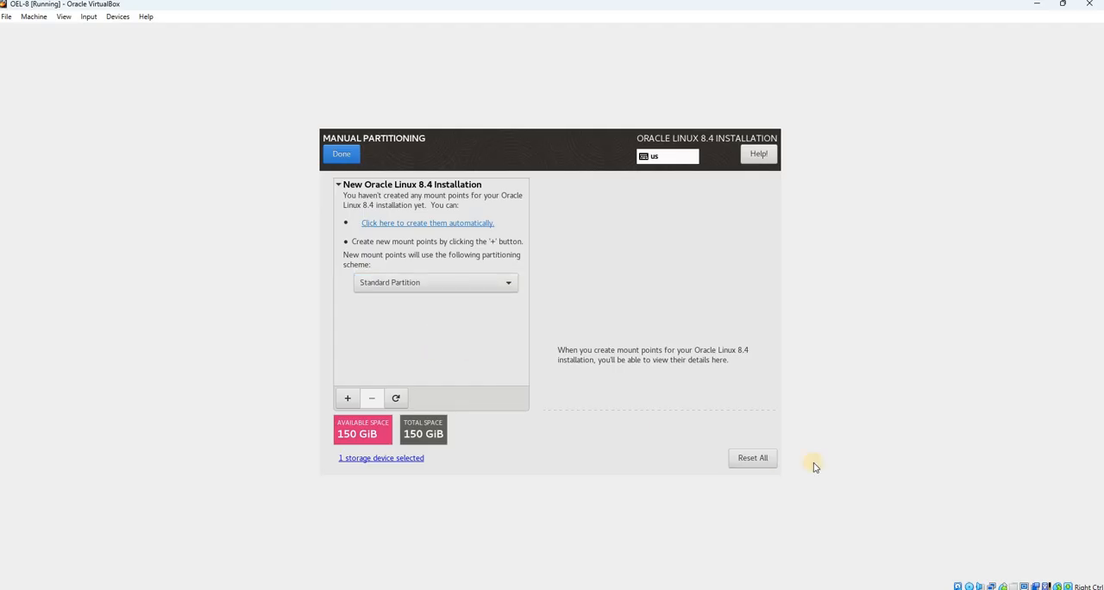
click(344, 159)
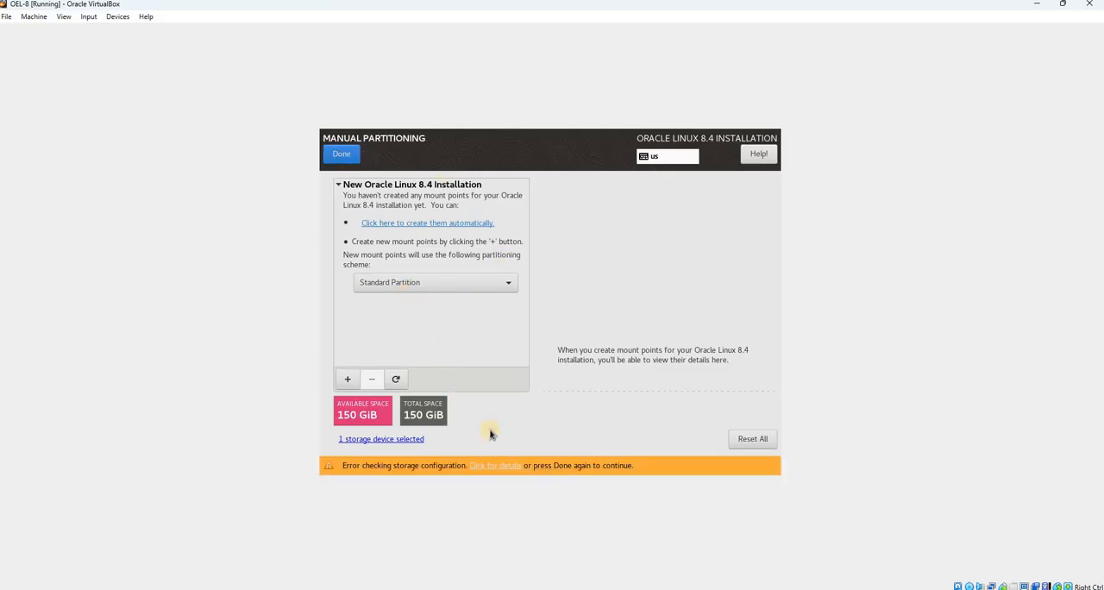
Set the partitioning scheme to LVM, submit the manual partitioning without mount points, and accept the summary of changes
click(393, 280)
click(391, 299)
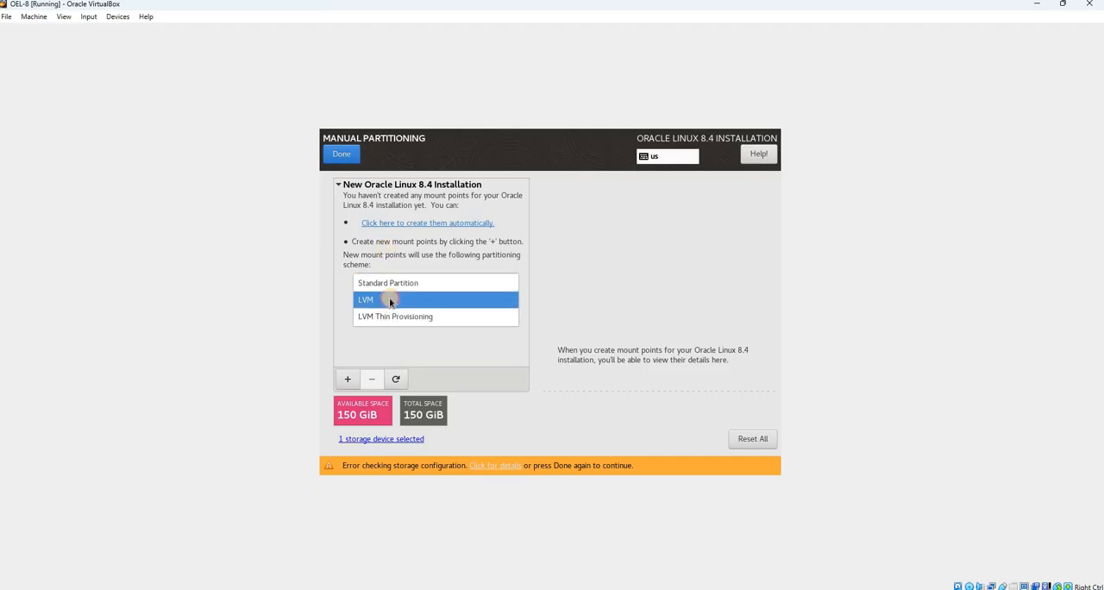
click(343, 162)
click(342, 162)
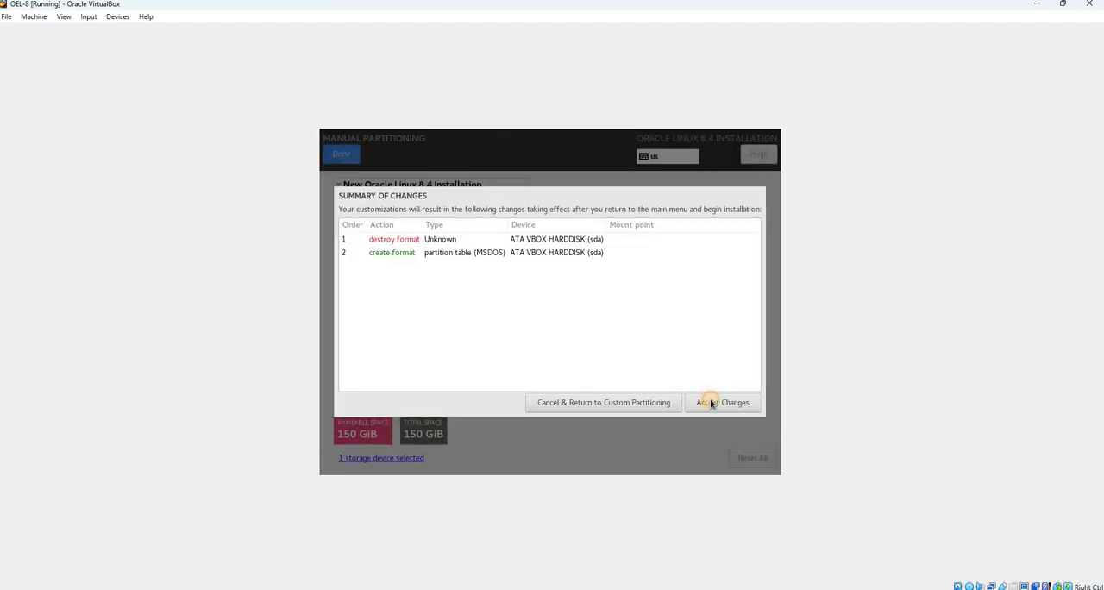
click(711, 403)
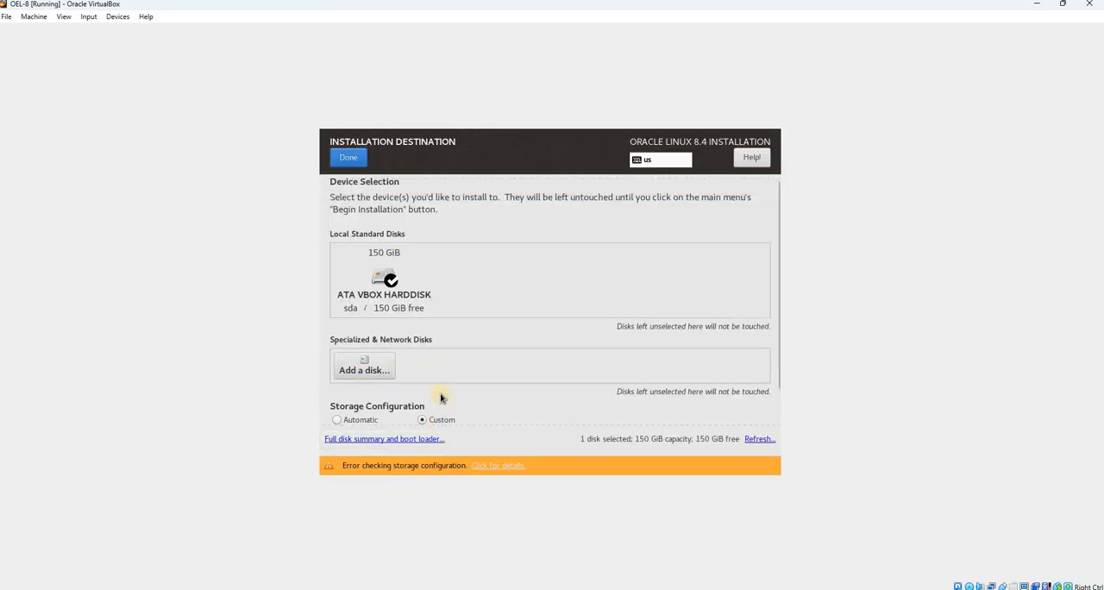
Return to manual partitioning from the installation destination and set the partitioning scheme to Standard Partition
scroll(439, 393, down, 1)
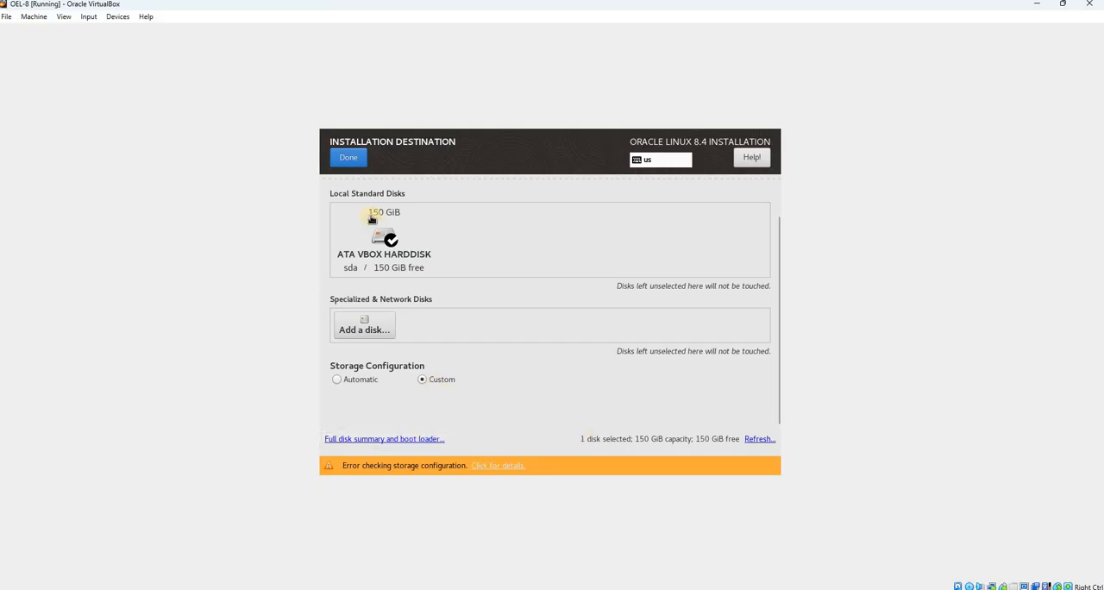
click(354, 160)
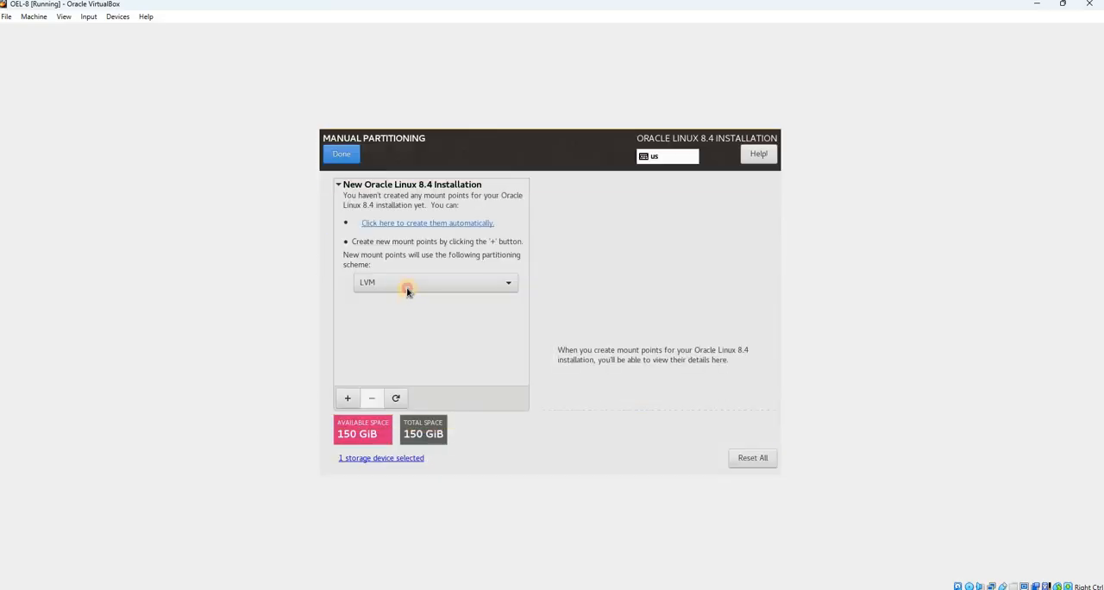
click(402, 285)
click(388, 266)
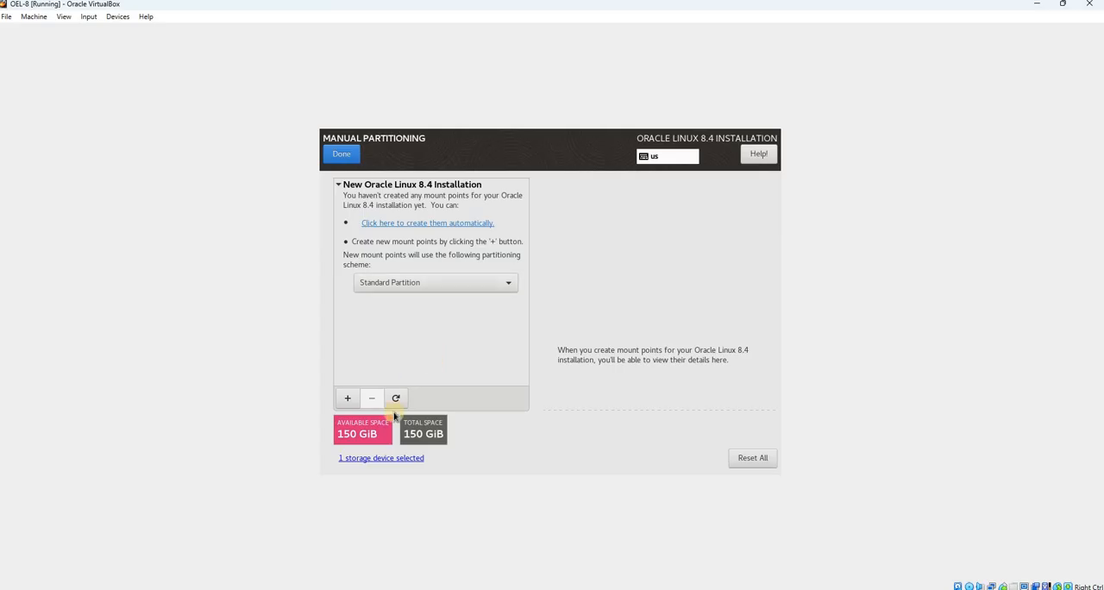
Reset all partitioning selections to their current on-disk state, performing the reset twice
click(749, 462)
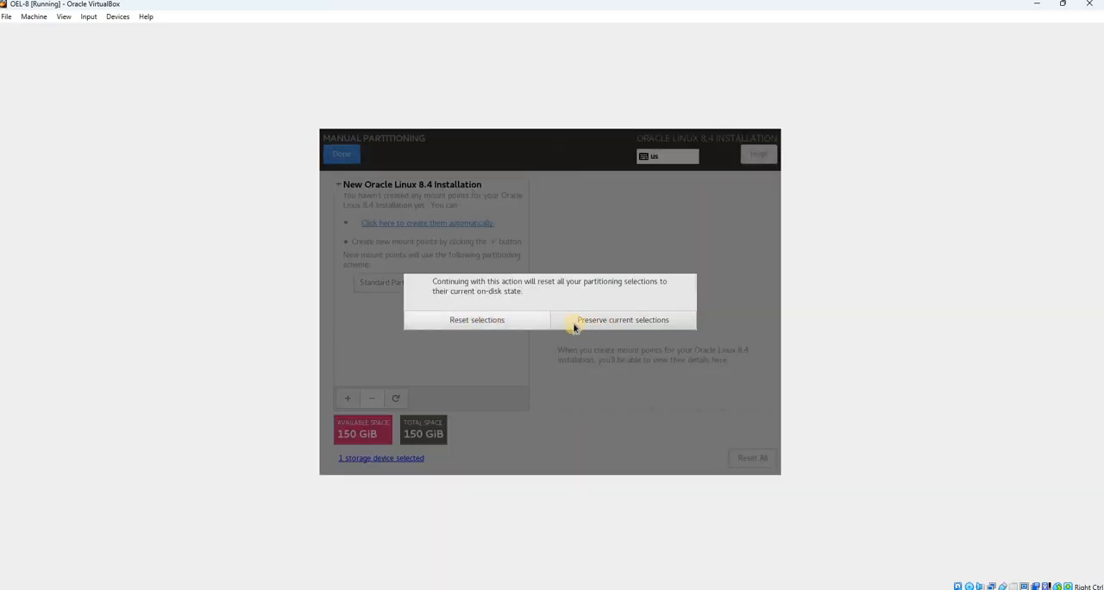
click(488, 324)
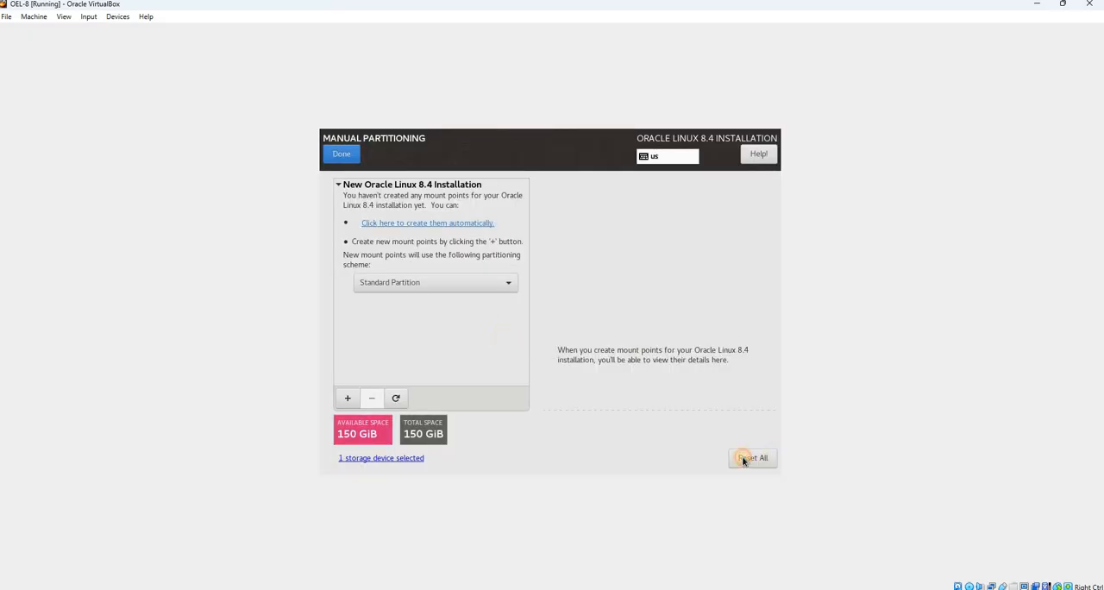
click(747, 459)
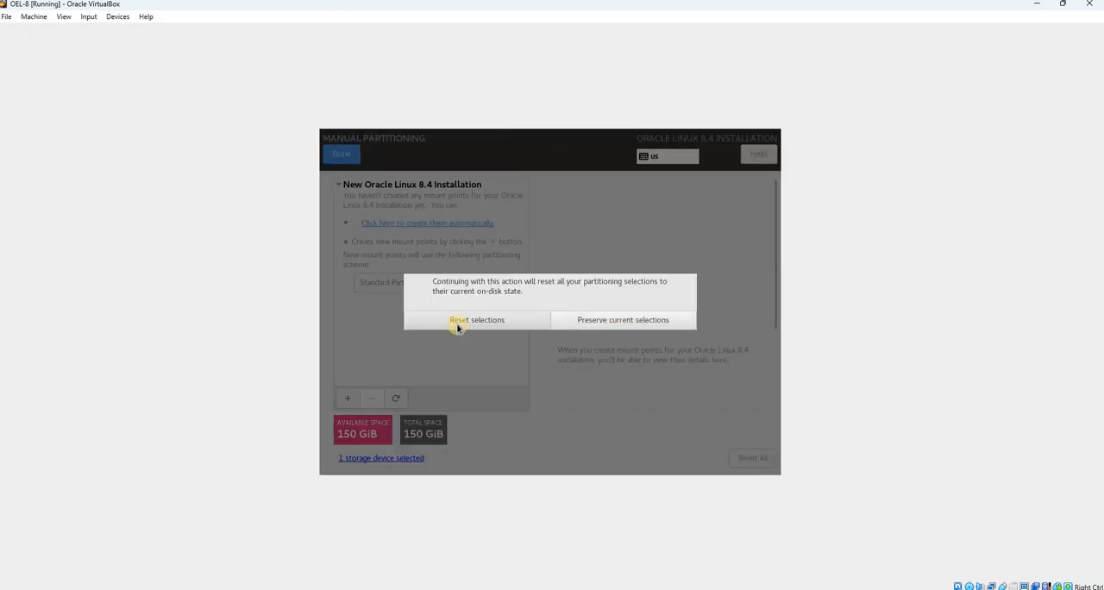
click(458, 321)
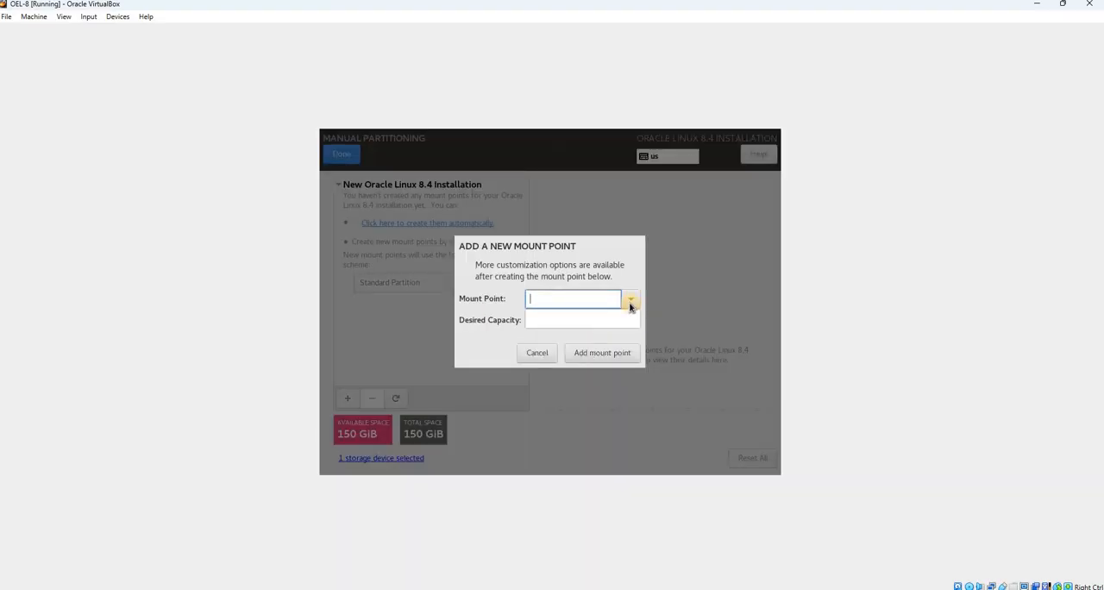
Add a root mount point / with a desired capacity of 14.65 GiB
text(/)
click(568, 311)
click(567, 313)
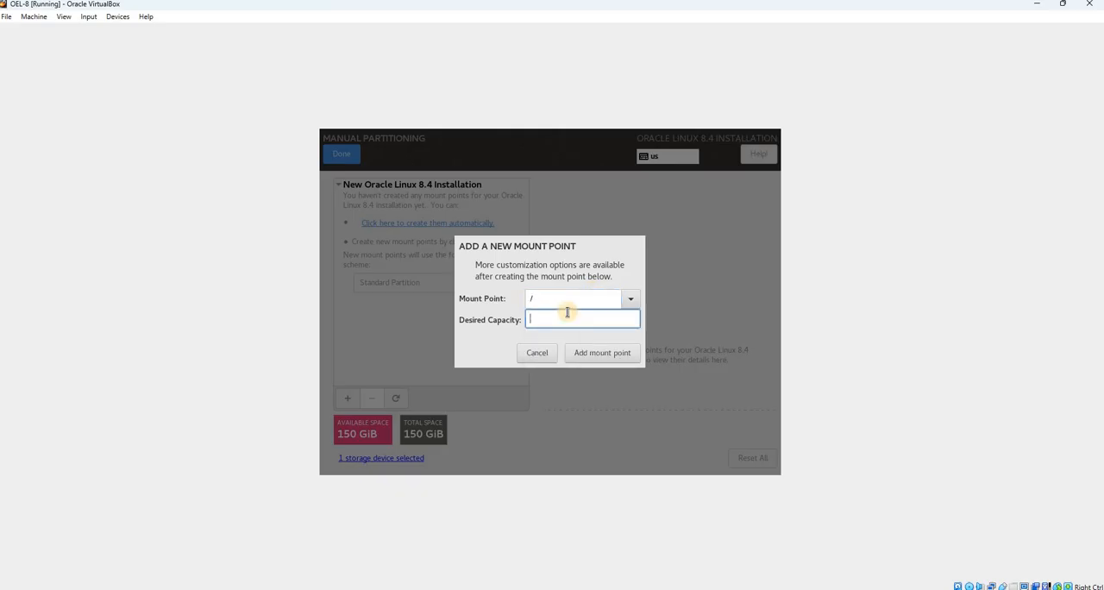
text(15000)
click(592, 354)
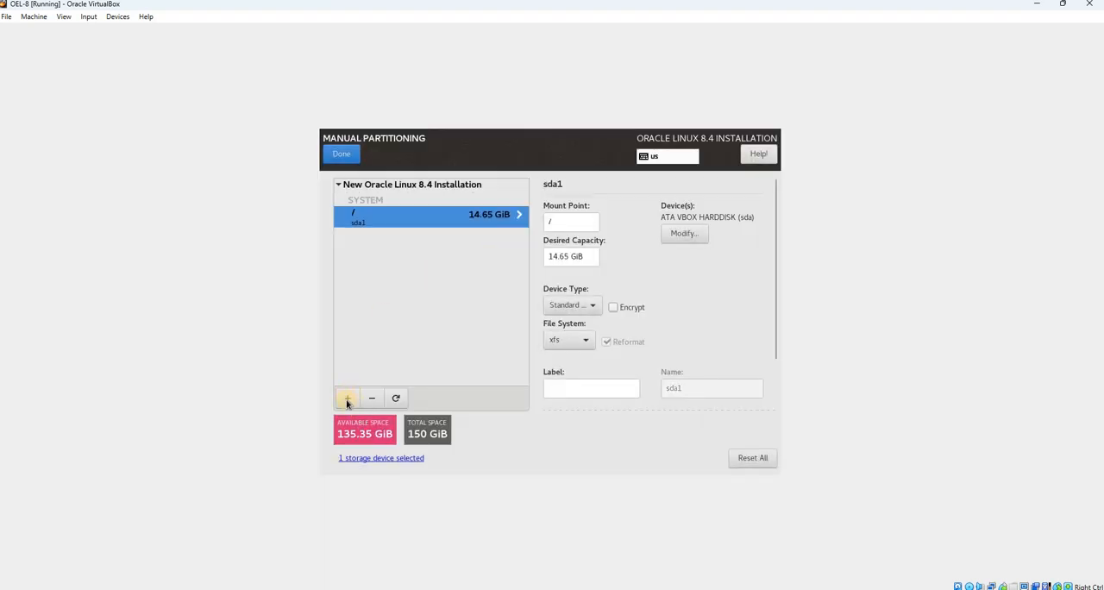
Add a new mount point /u01 with a desired capacity of 50000
click(348, 399)
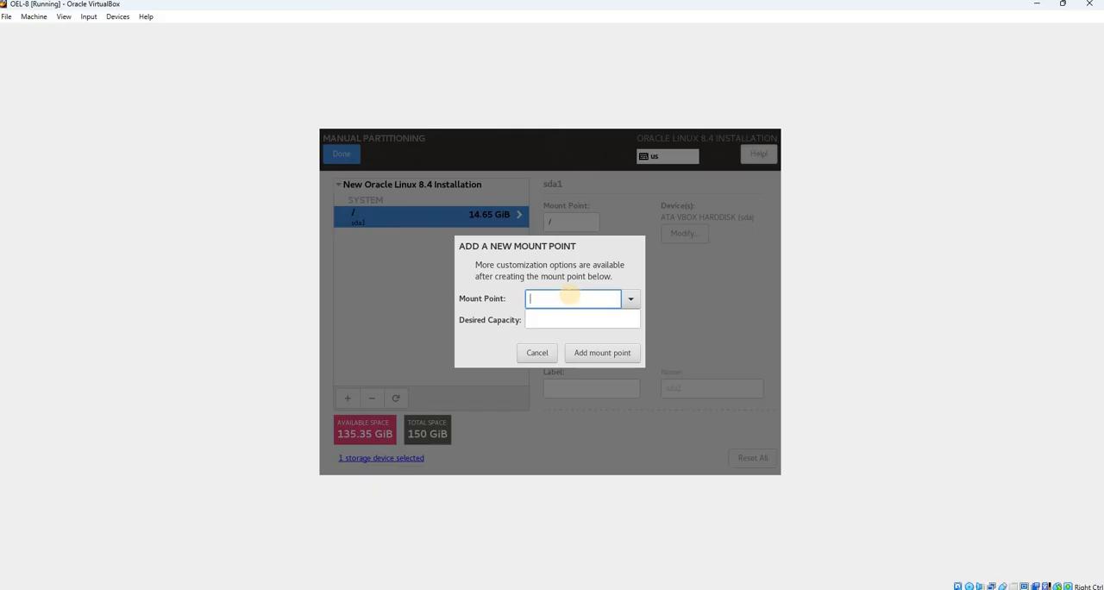
text(/u01)
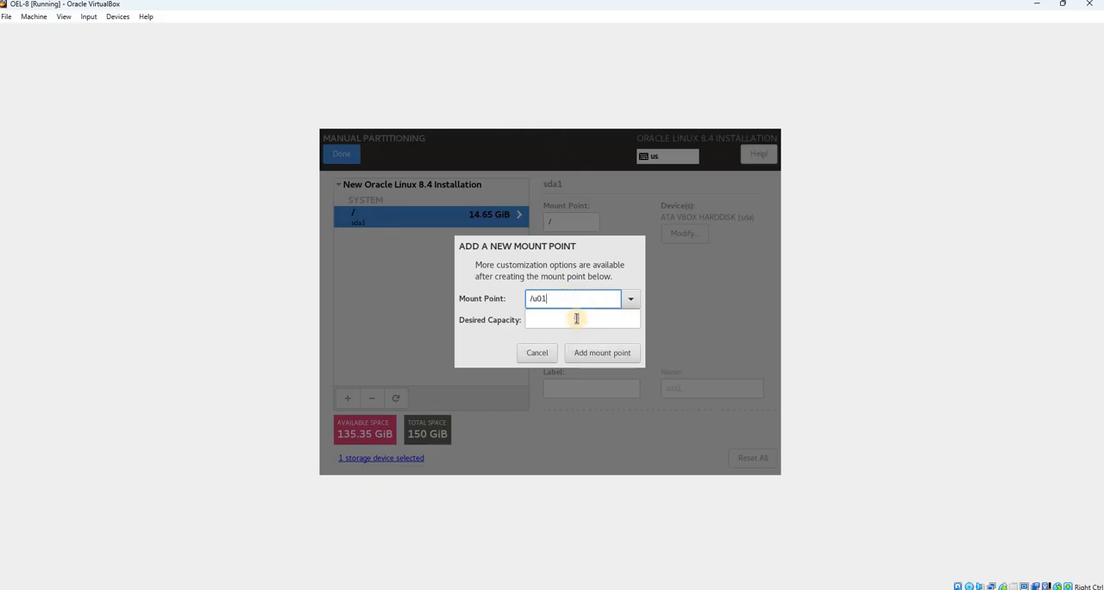
click(576, 318)
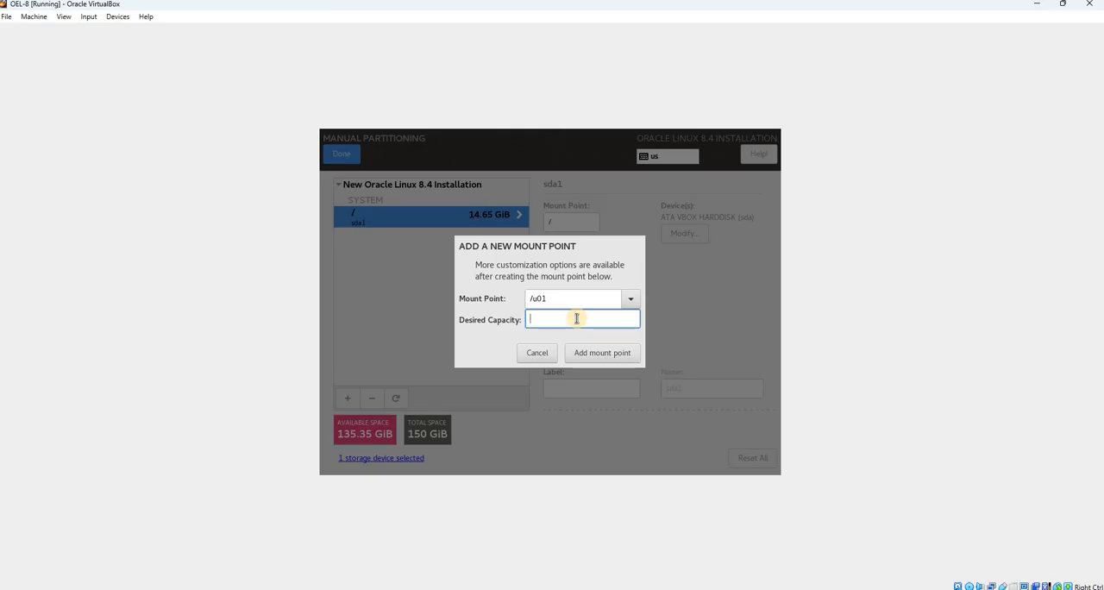
text(50000)
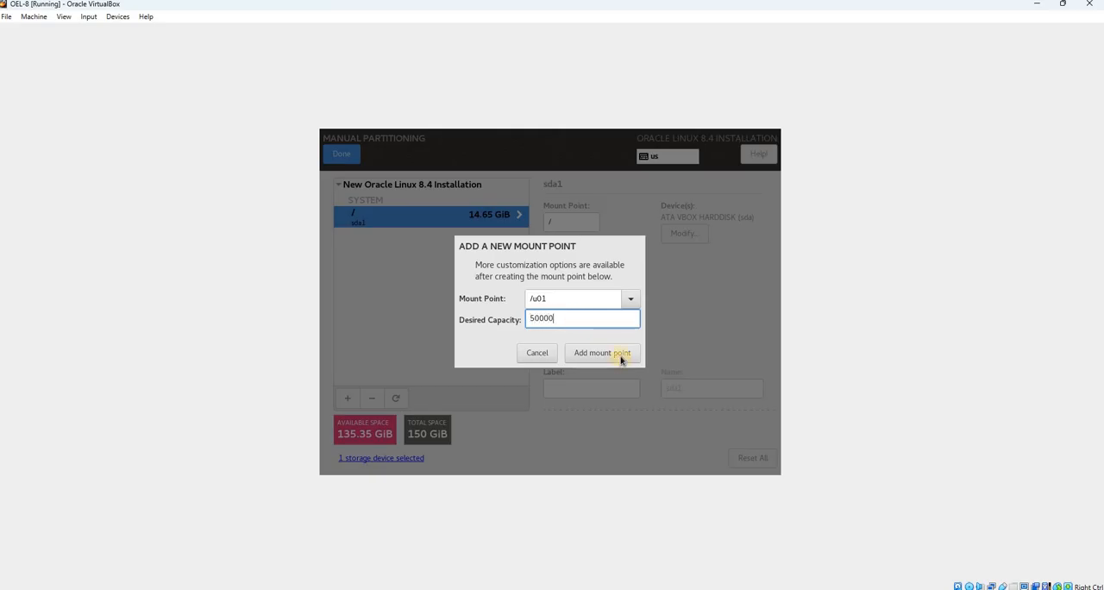
click(620, 355)
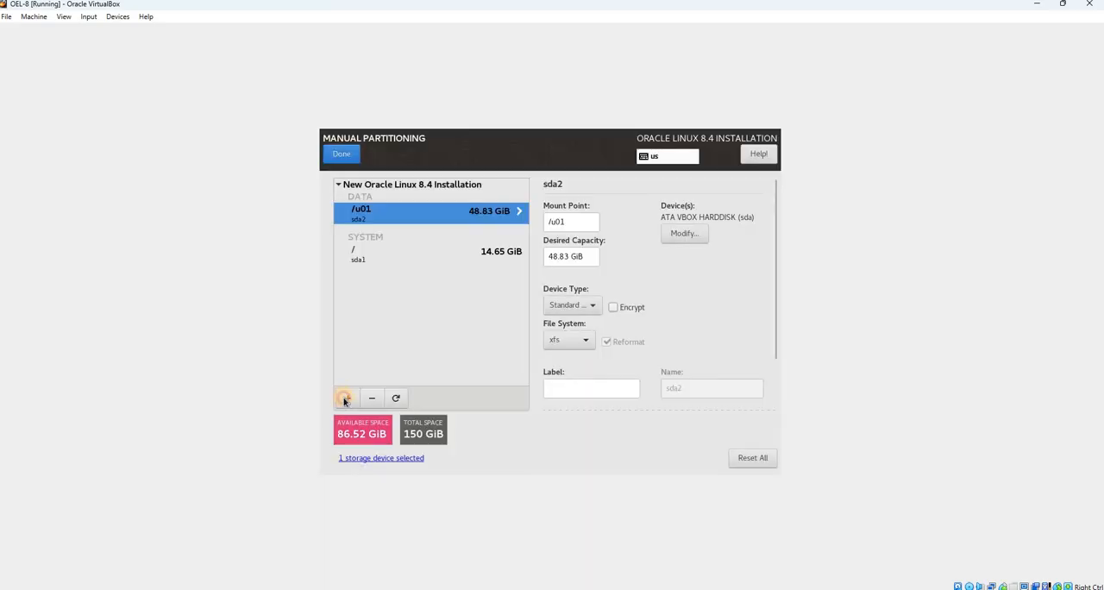
Add a new mount point /u02 with a desired capacity of 48.83 GiB
text(/u02)
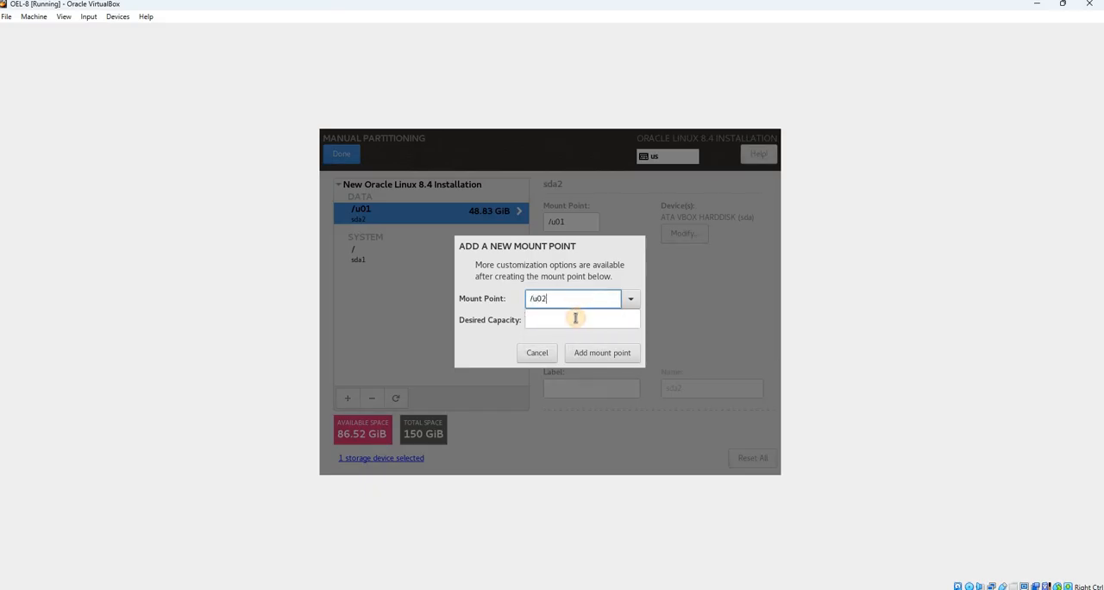
click(575, 318)
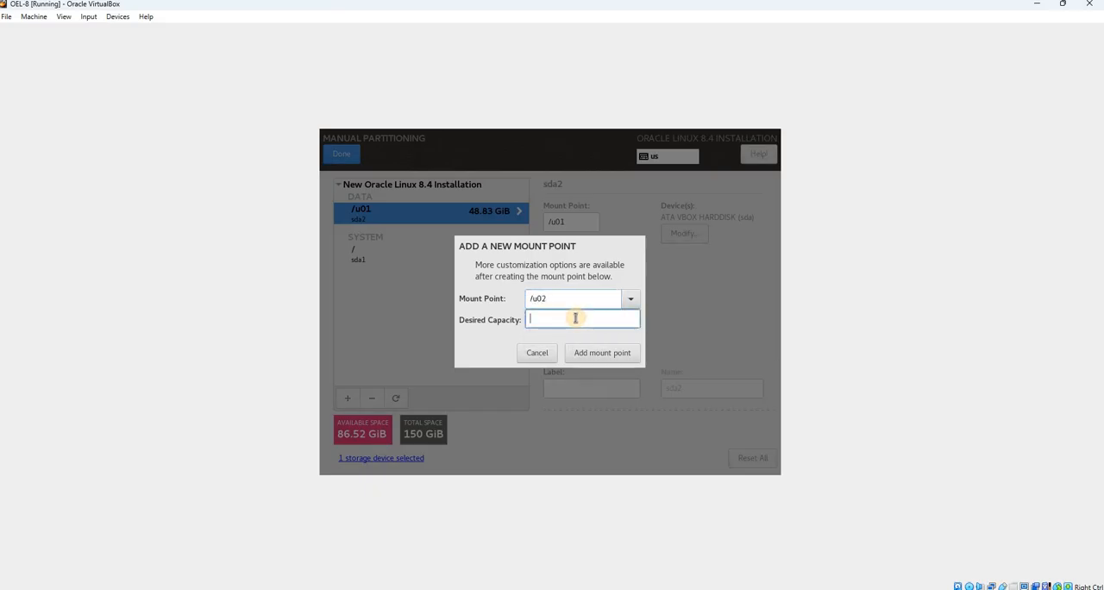
text(50000)
click(584, 355)
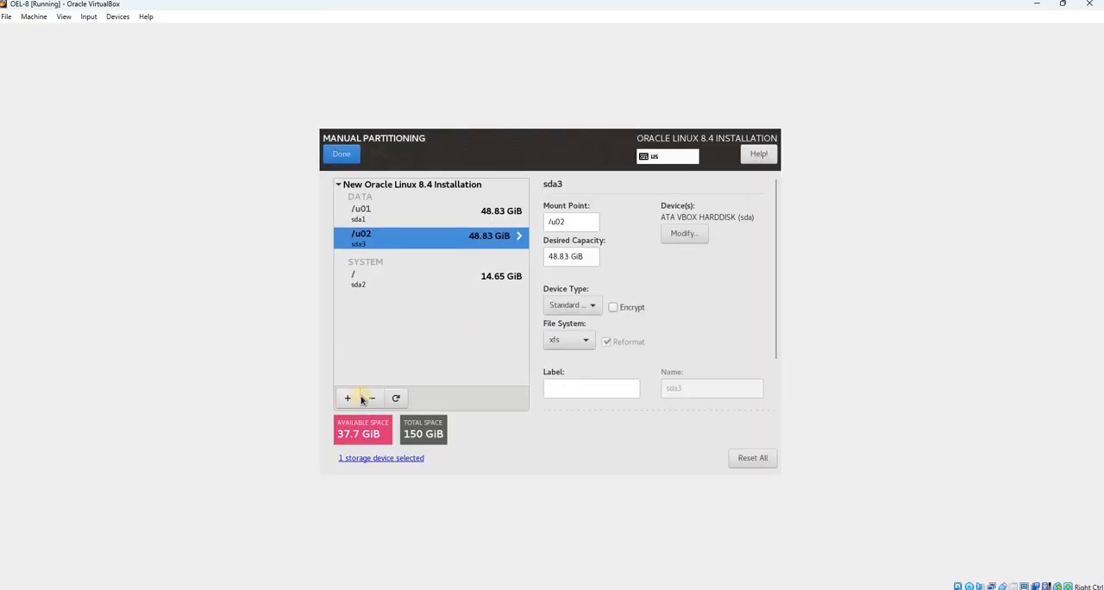
Add a swap mount point with a desired capacity of 10000
click(359, 398)
click(630, 298)
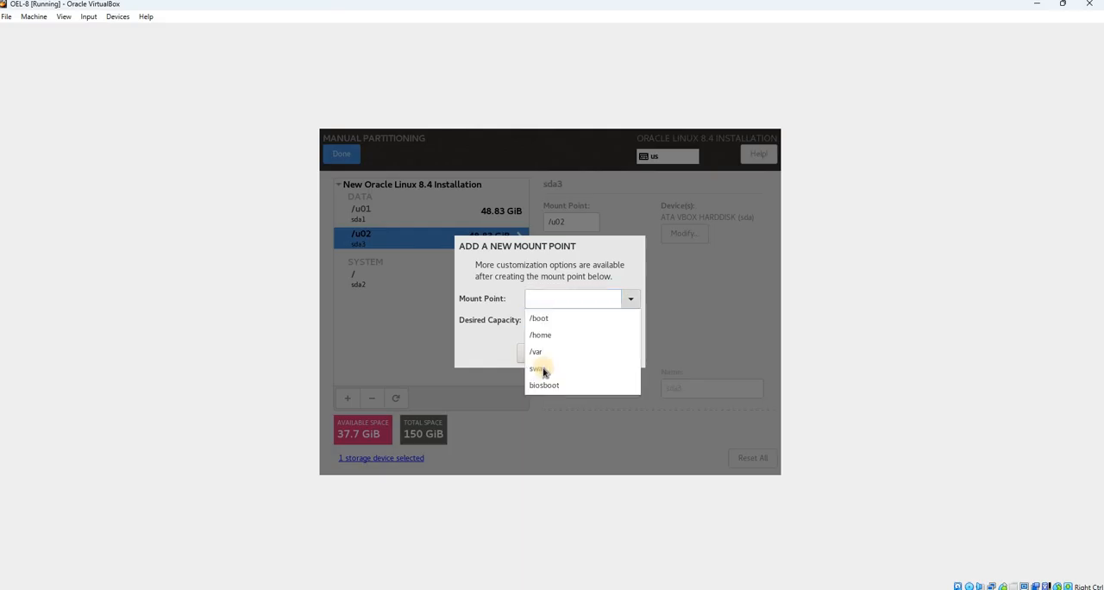
click(538, 369)
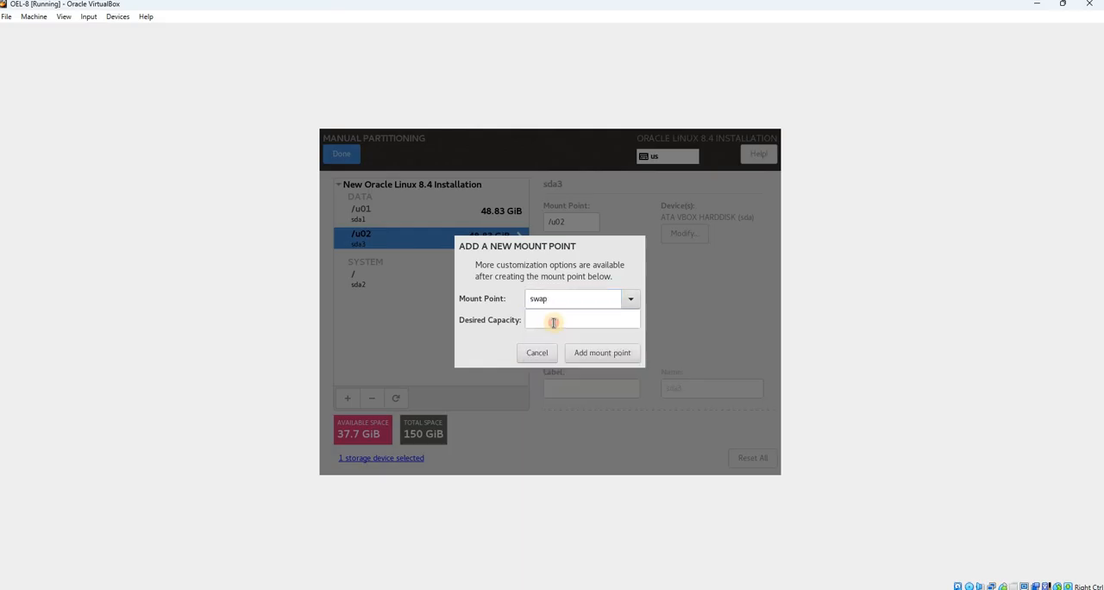
click(557, 321)
text(100)
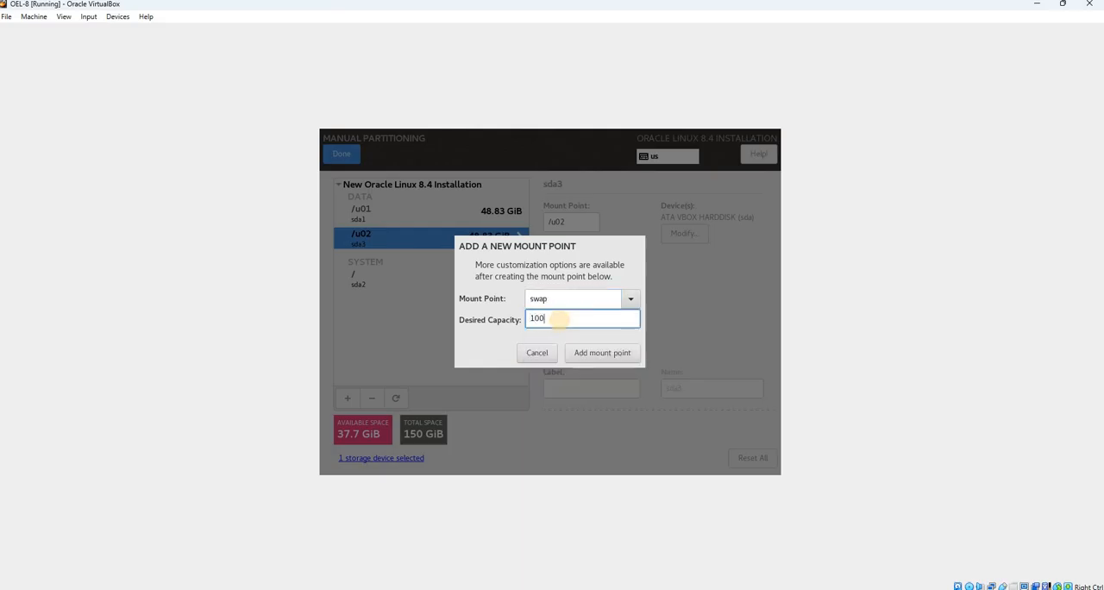
text(00)
click(577, 354)
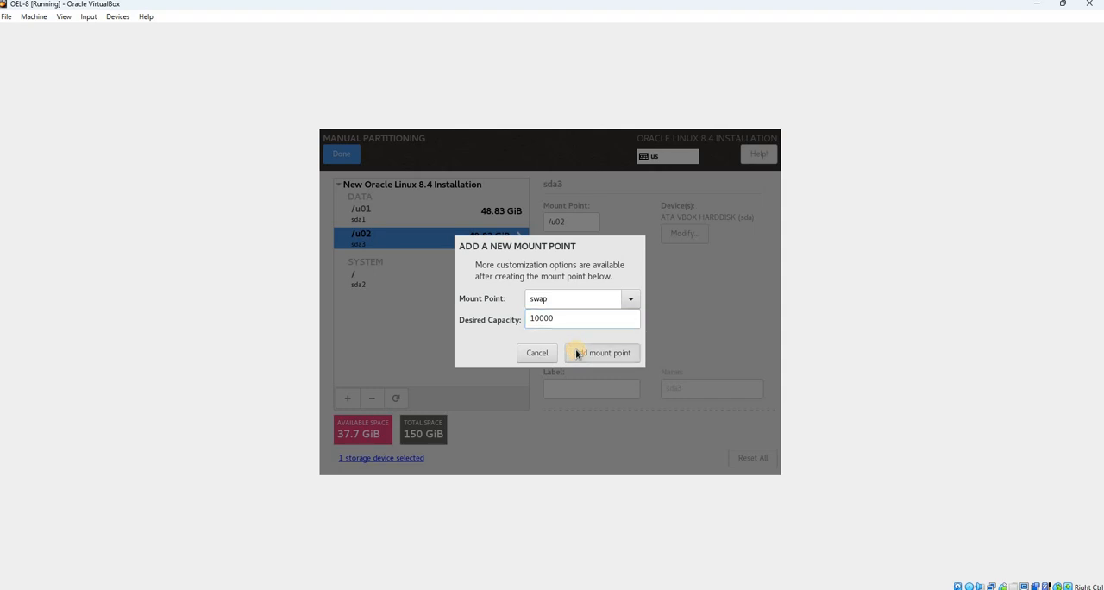
Add a /boot mount point with a desired capacity of 4.88 GiB
click(348, 397)
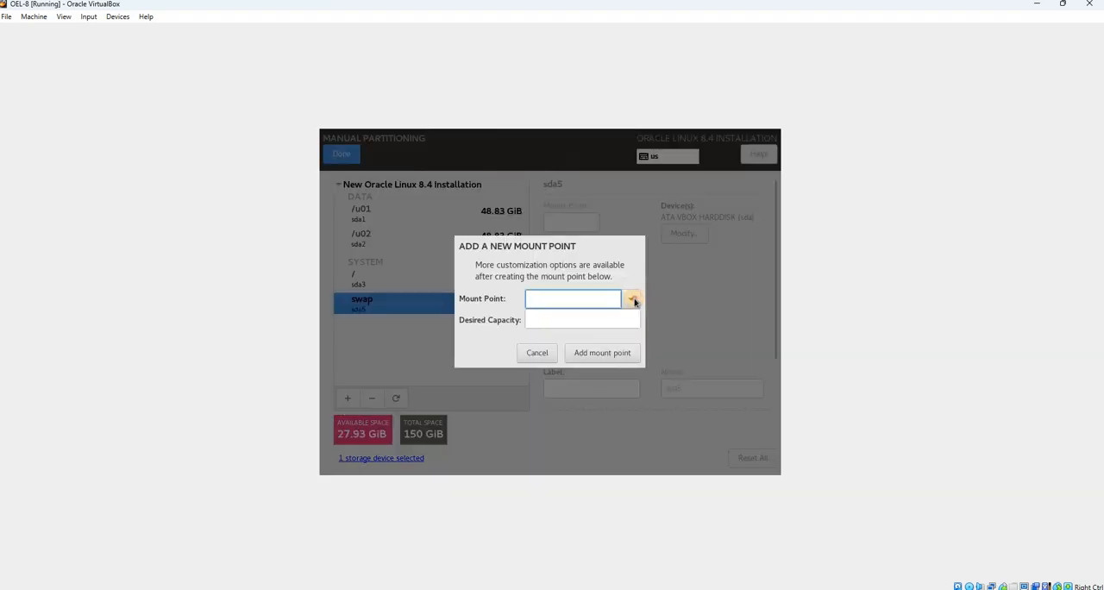
click(634, 299)
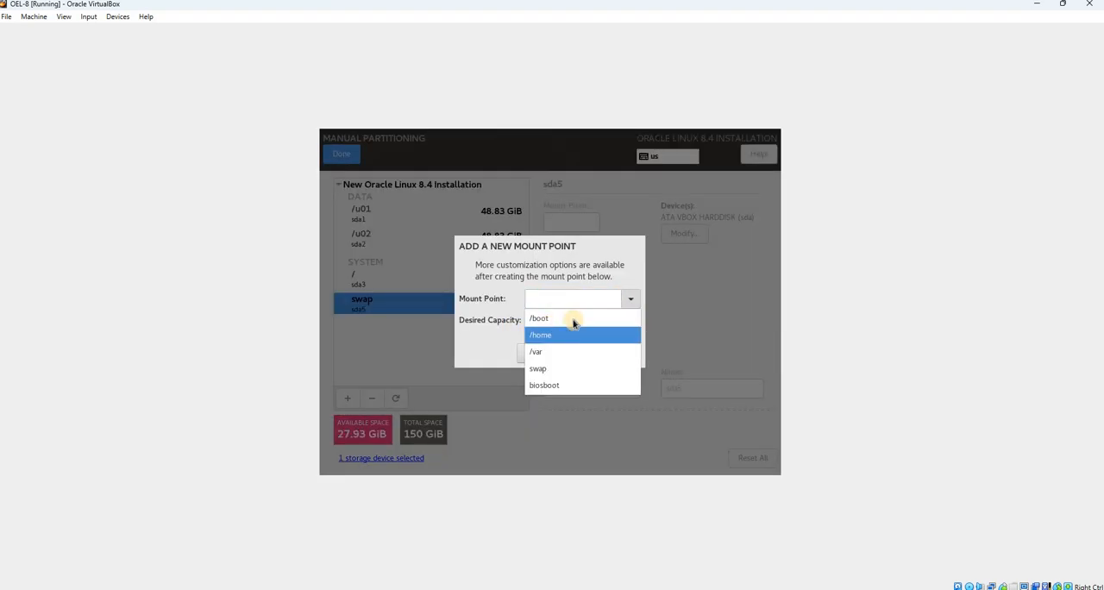
click(557, 317)
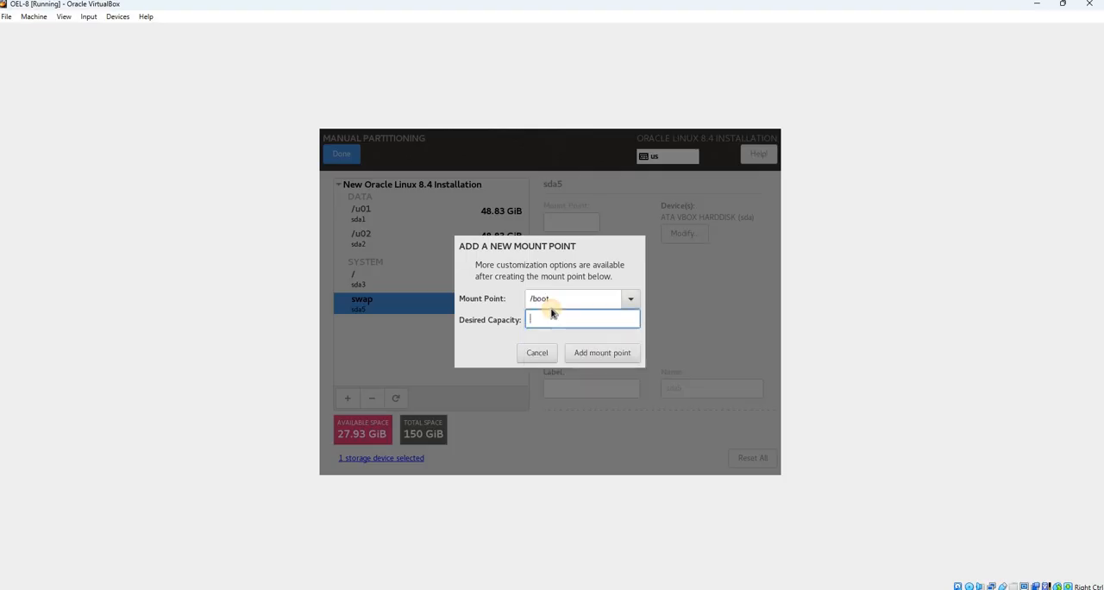
text(50000)
click(584, 355)
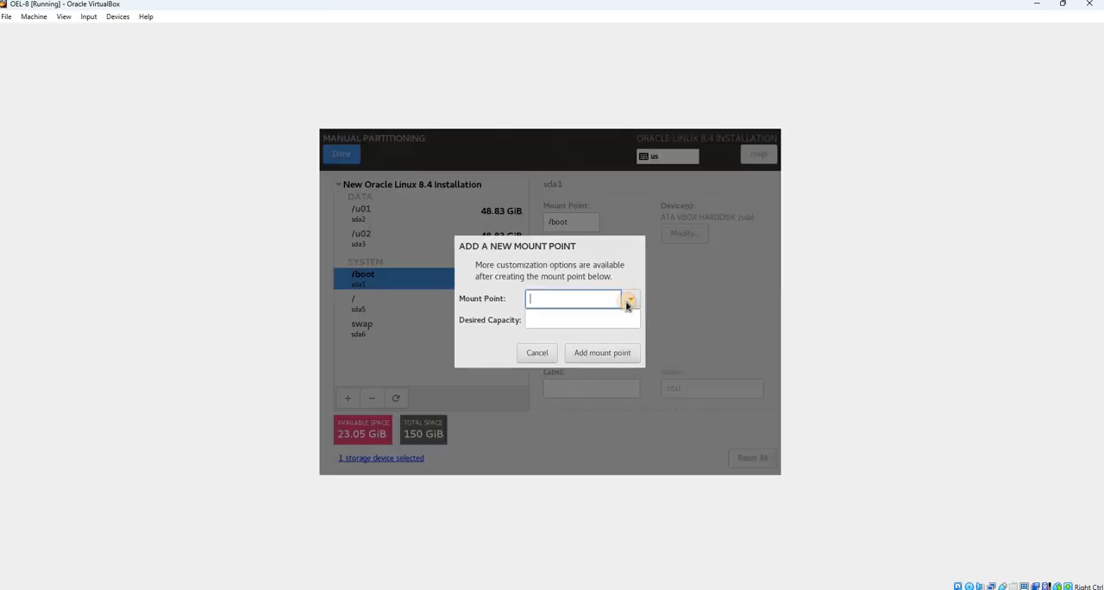
click(629, 299)
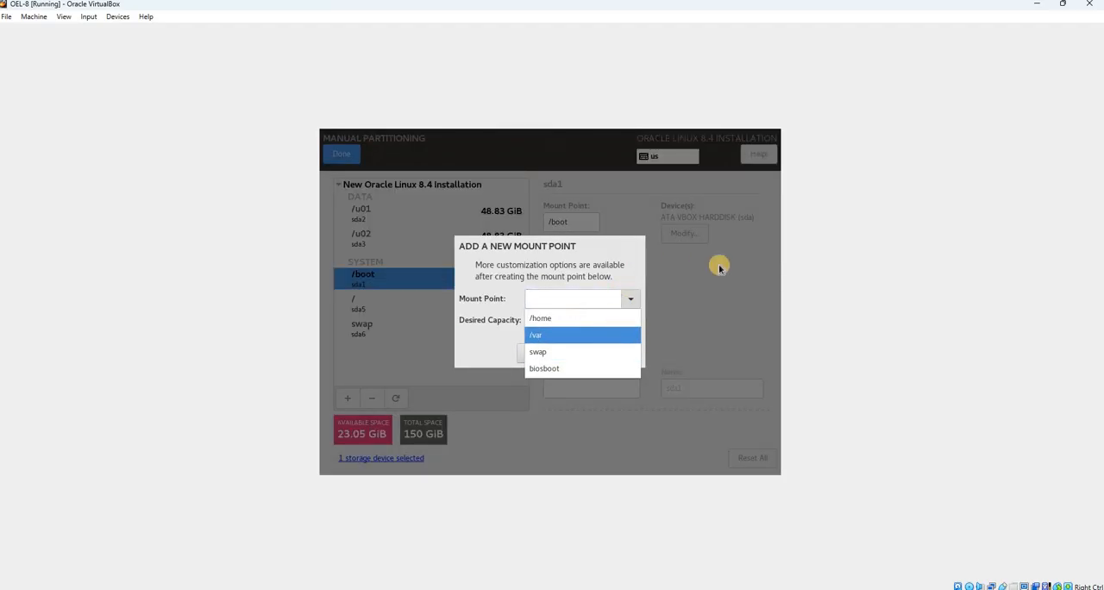
click(530, 355)
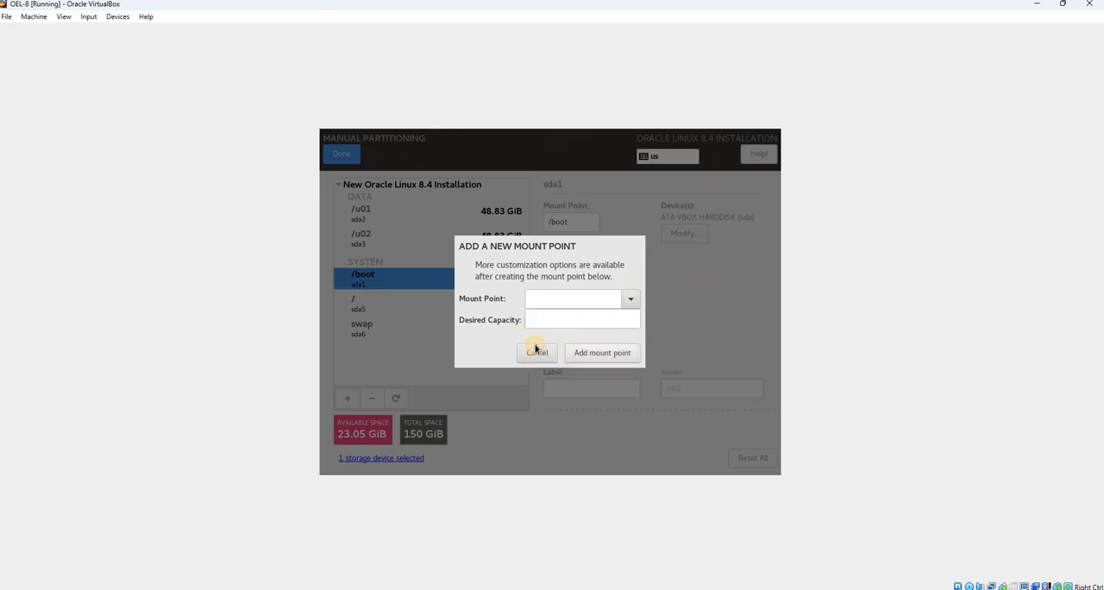
click(532, 354)
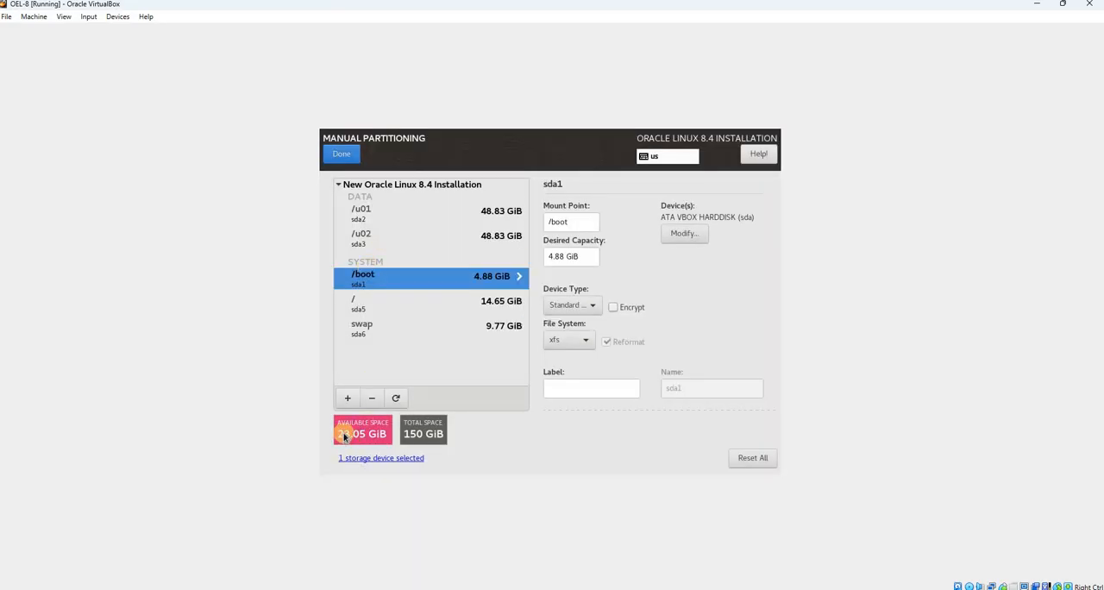
Set the desired capacity of the /u01 partition to 58.83 GiB
click(388, 213)
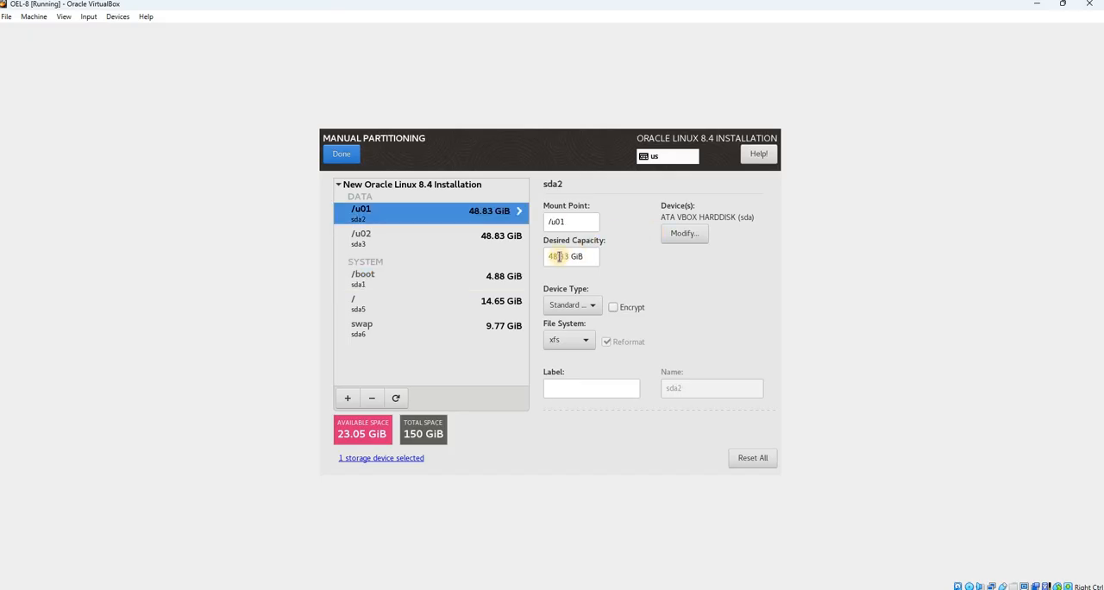
click(558, 257)
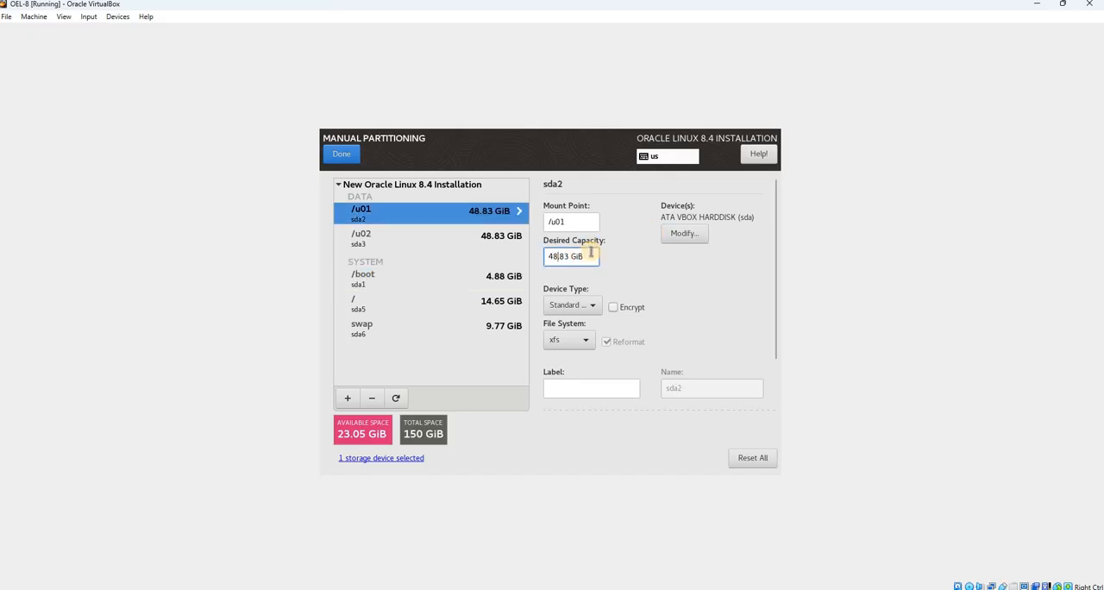
key(Left)
key(BackSpace)
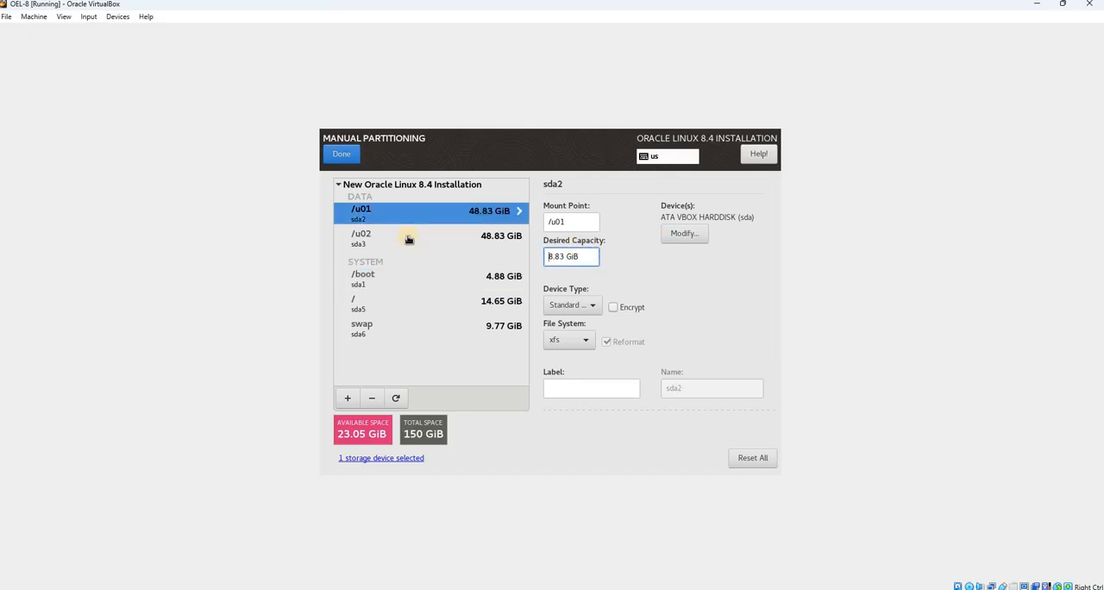
text(5)
key(Return)
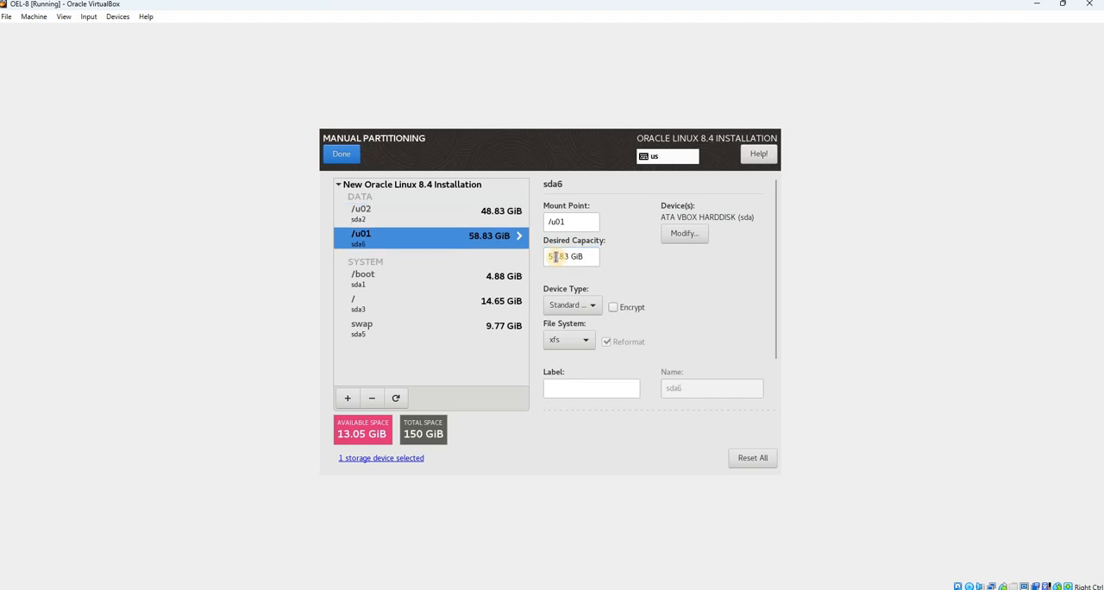
Set the desired capacity of the /u02 partition to 58.83 GiB and accept the partitioning changes
click(403, 214)
click(553, 256)
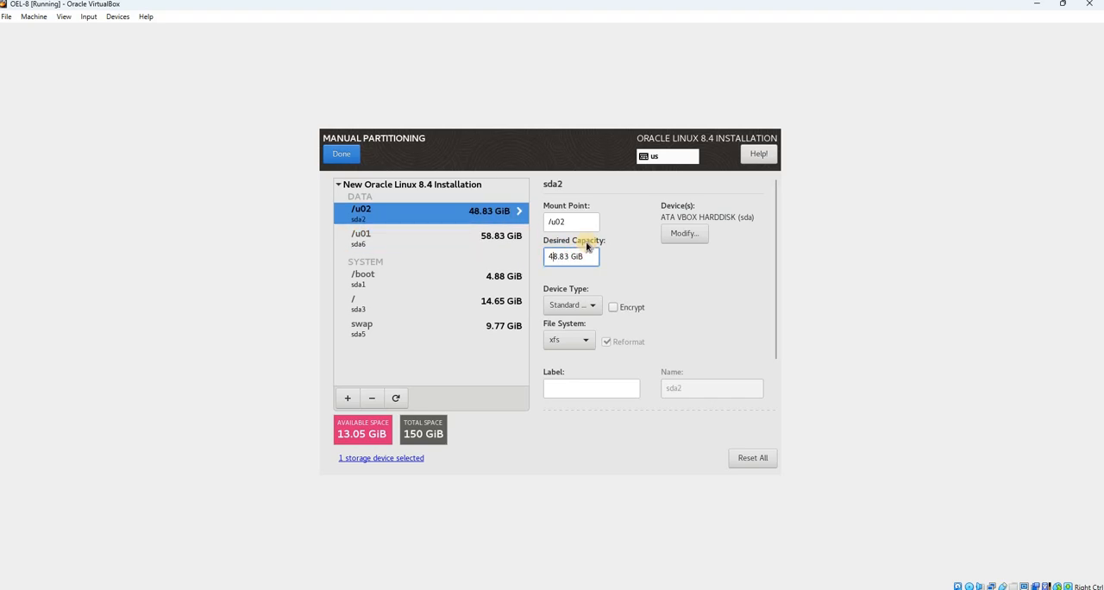
key(BackSpace)
text(5)
key(Return)
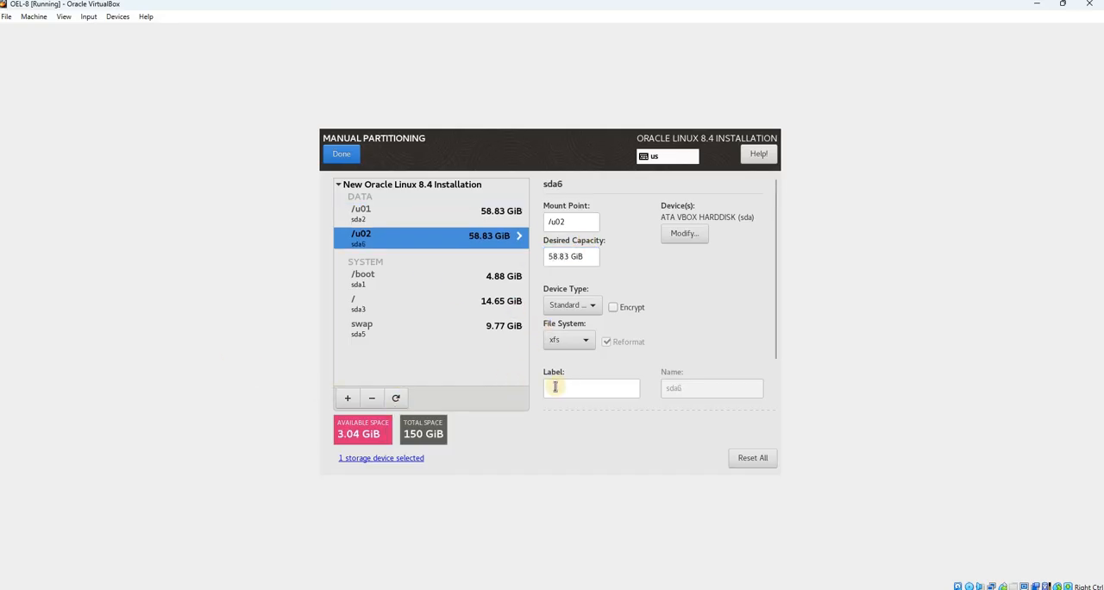
click(345, 155)
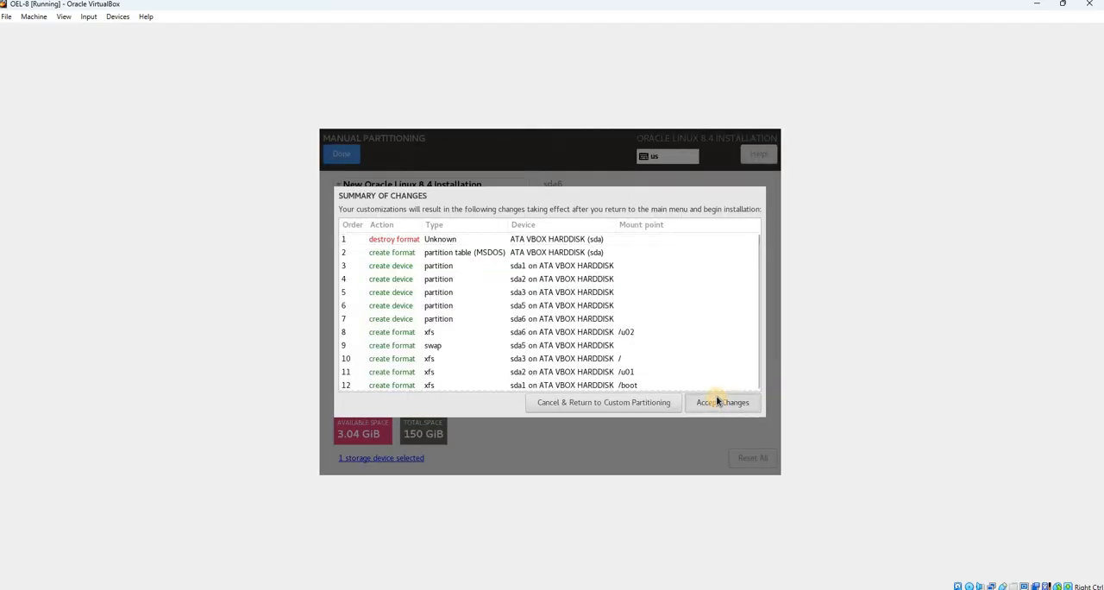
click(718, 402)
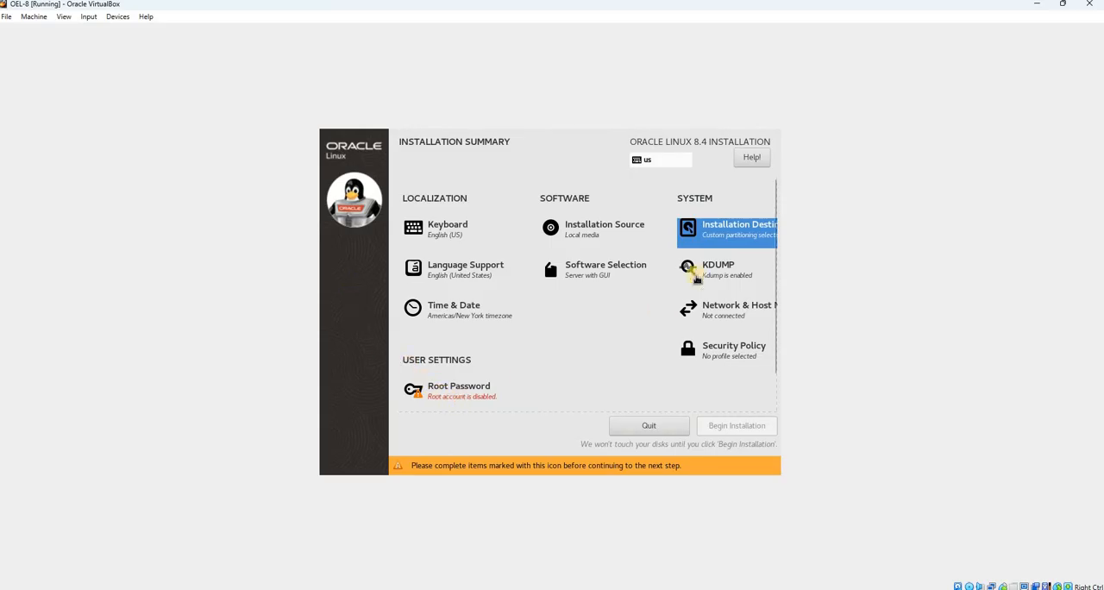
Review the software selection and its additional packages, keeping Server with GUI as the base environment
click(619, 278)
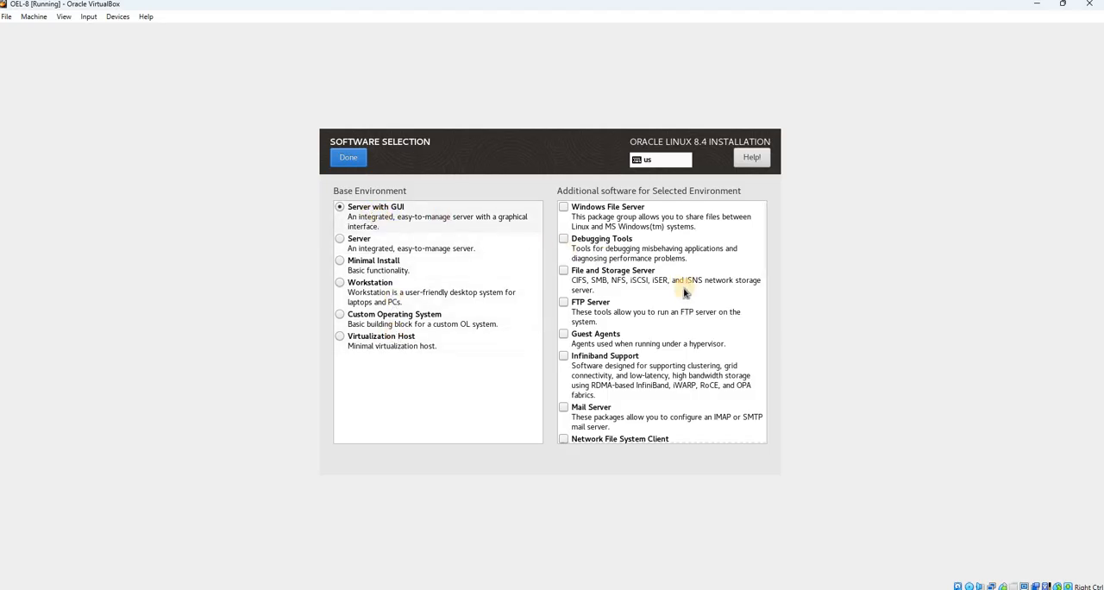
scroll(686, 293, down, 5)
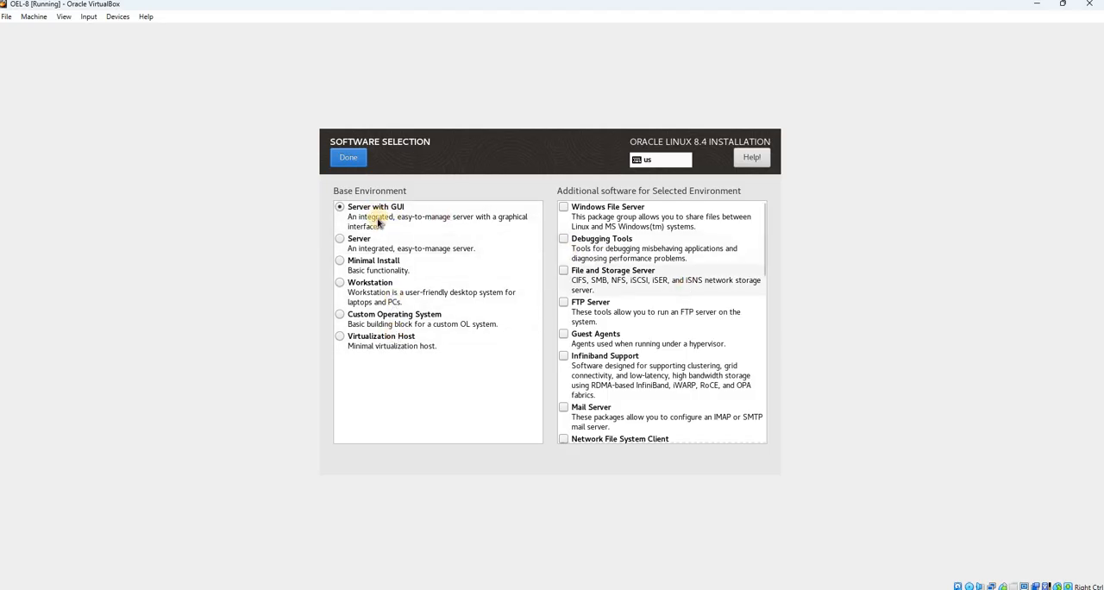
click(340, 162)
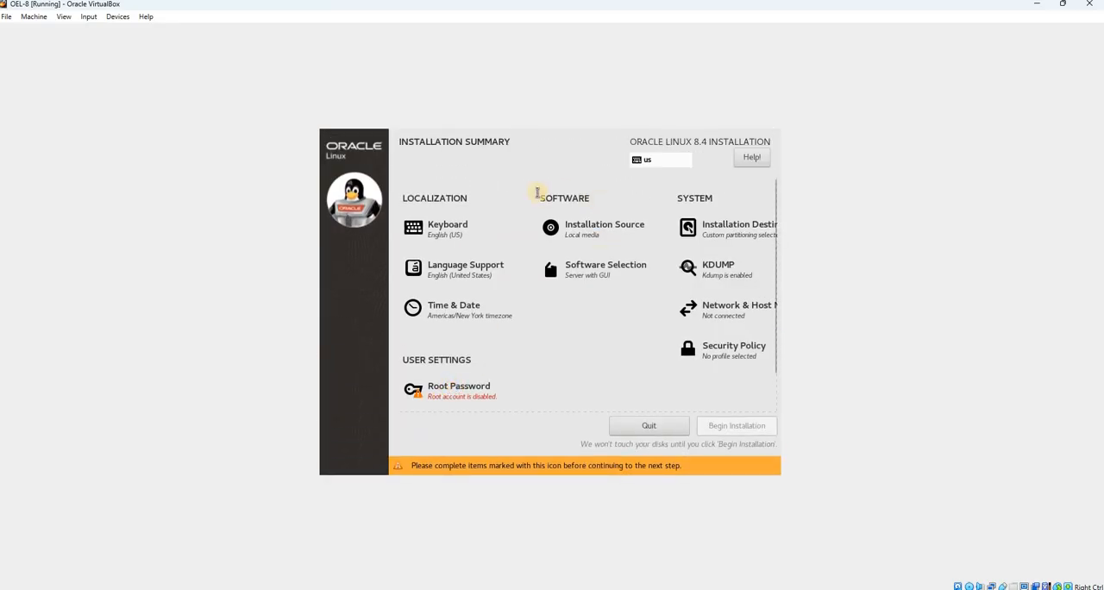
Enter and confirm the root account password, accepting it despite its short length
click(507, 196)
text(root)
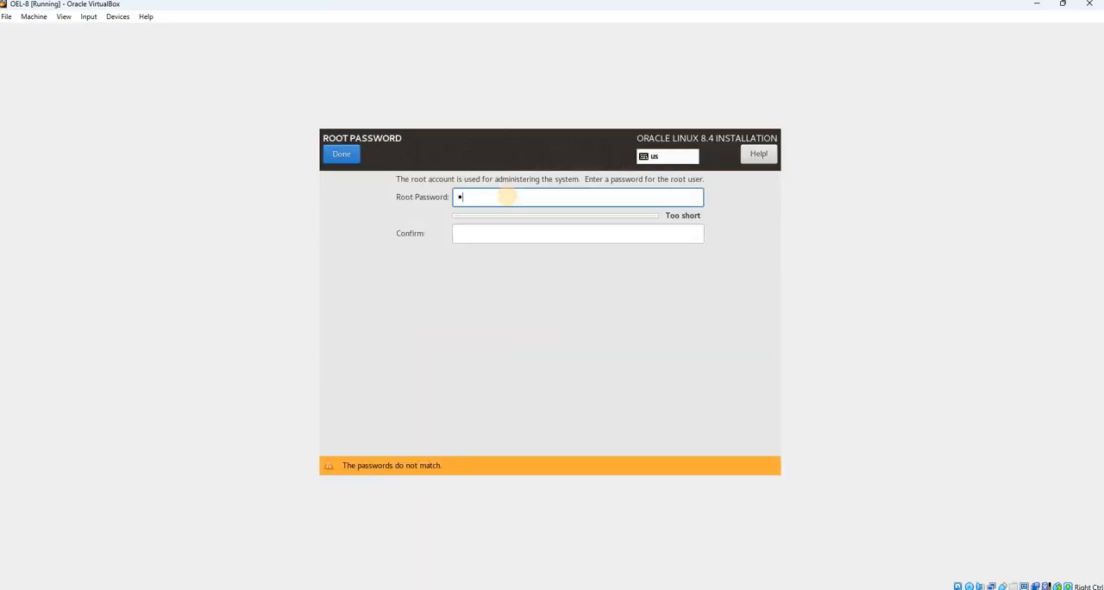
click(478, 234)
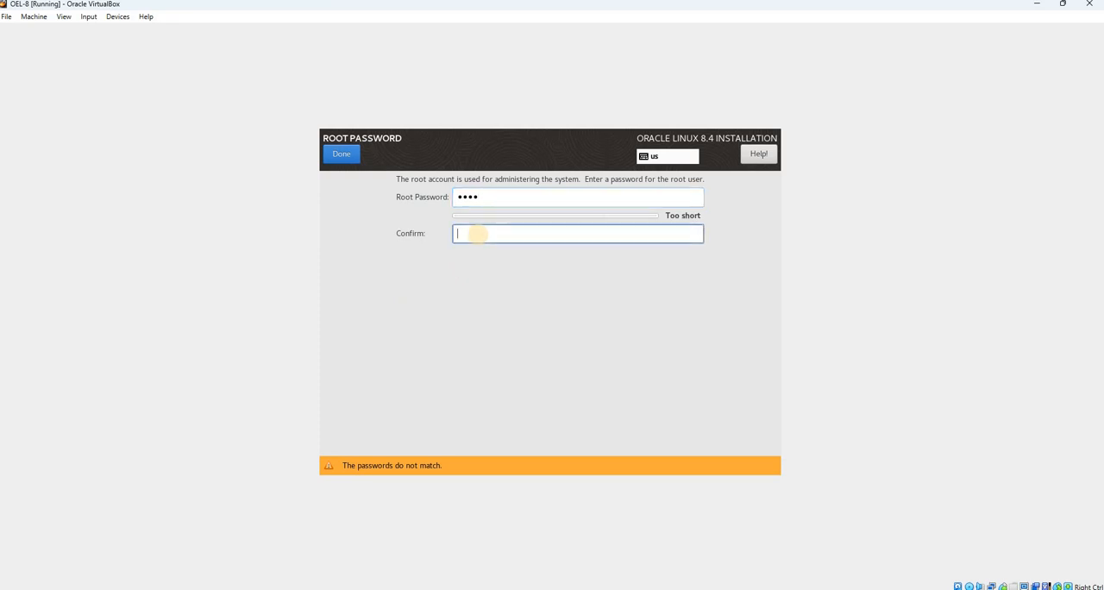
text(root)
click(342, 154)
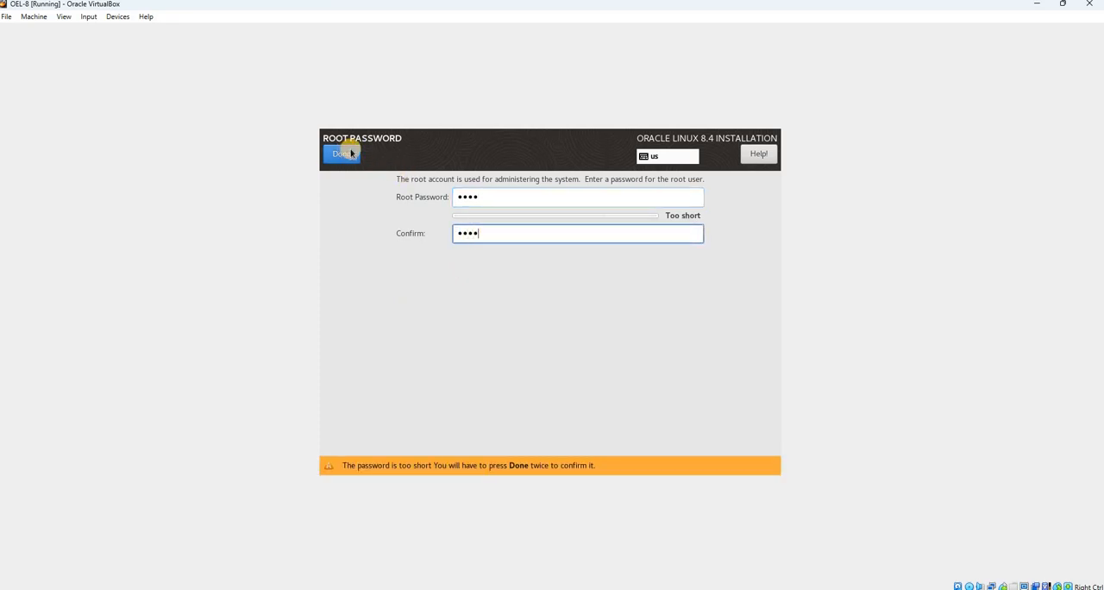
click(343, 156)
click(347, 162)
click(348, 162)
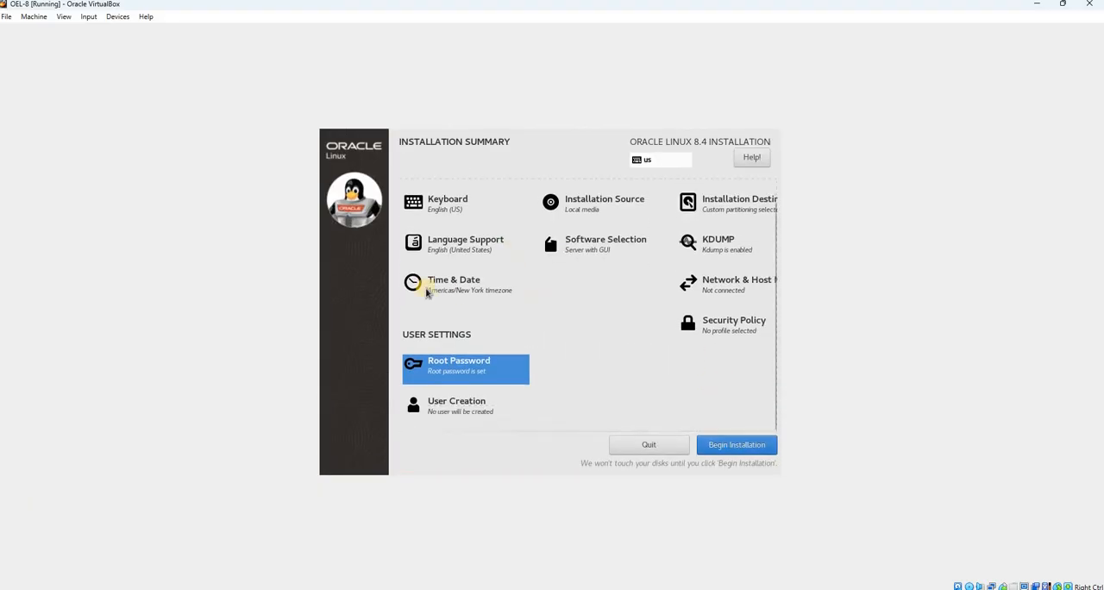
Set the time zone to region Asia, city Kolkata
scroll(482, 323, up, 1)
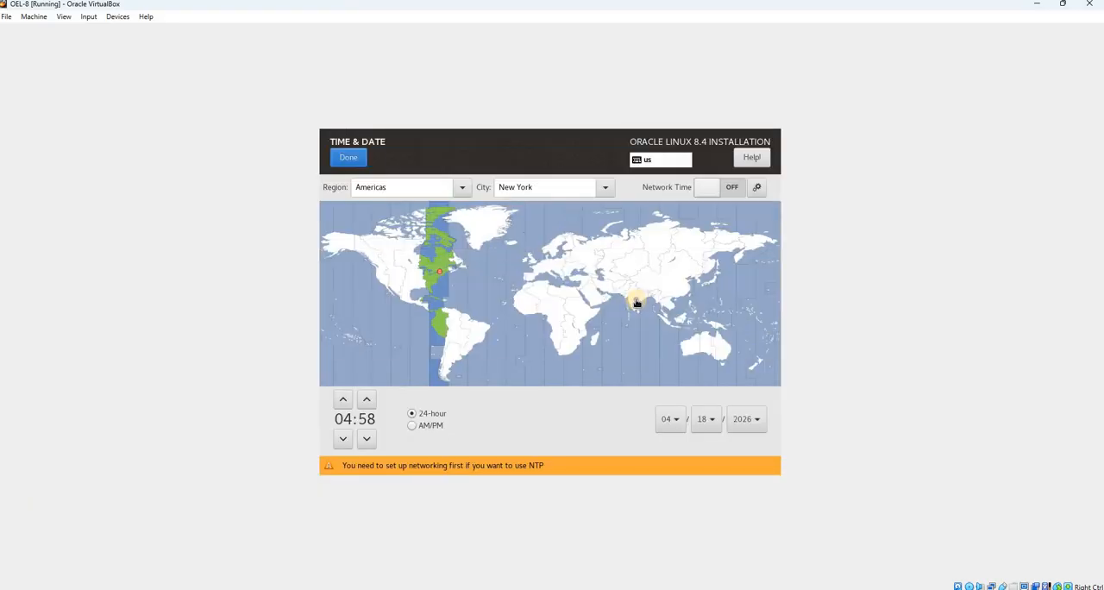
click(637, 298)
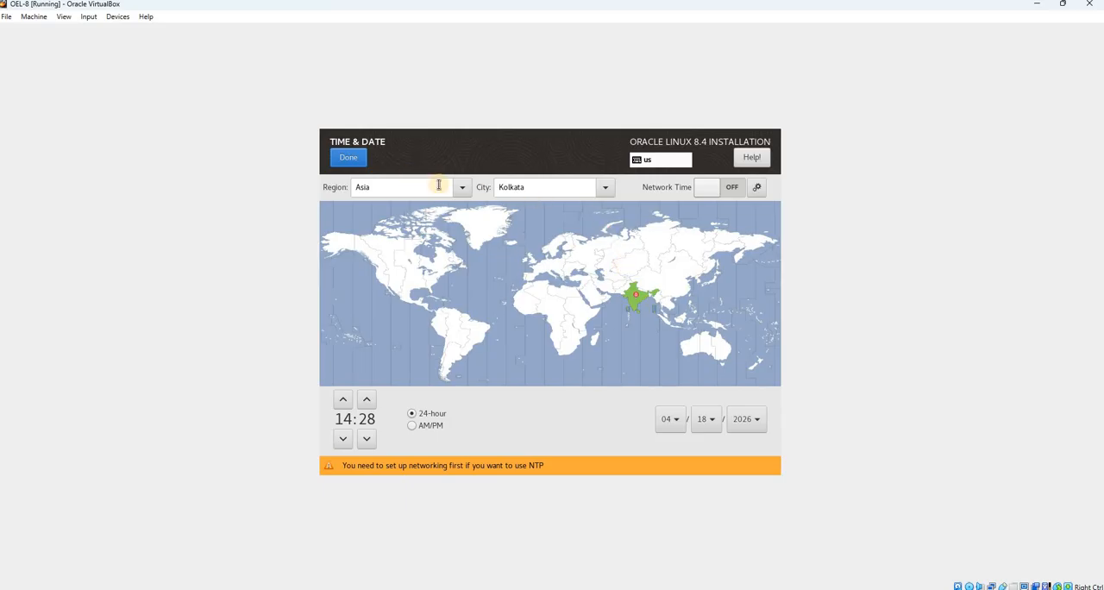
click(348, 161)
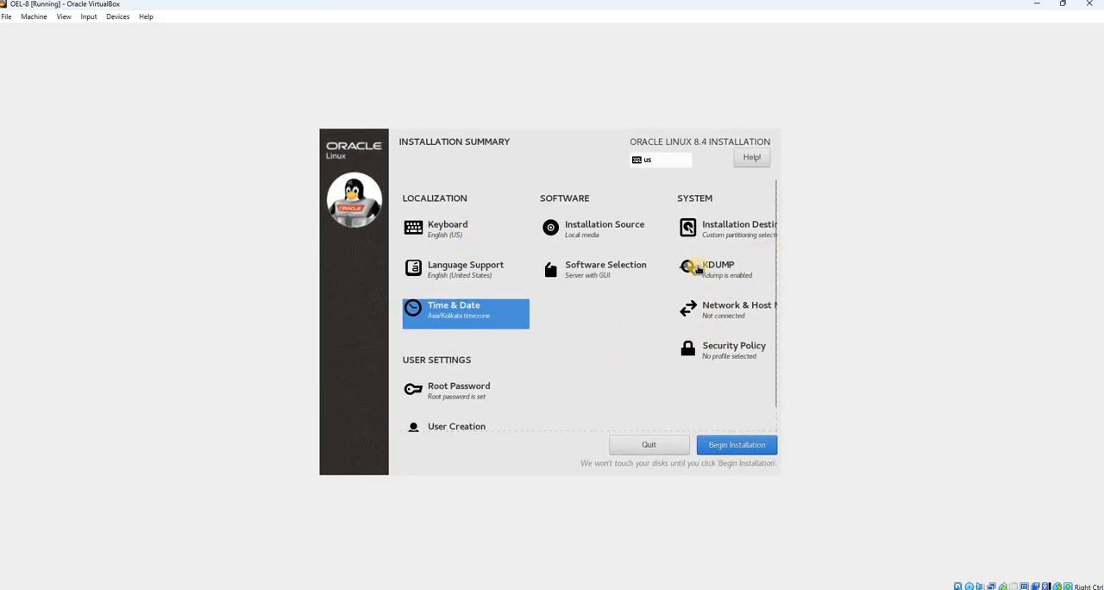
Check the installation summary and begin the Oracle Linux 8.4 installation
scroll(596, 366, down, 1)
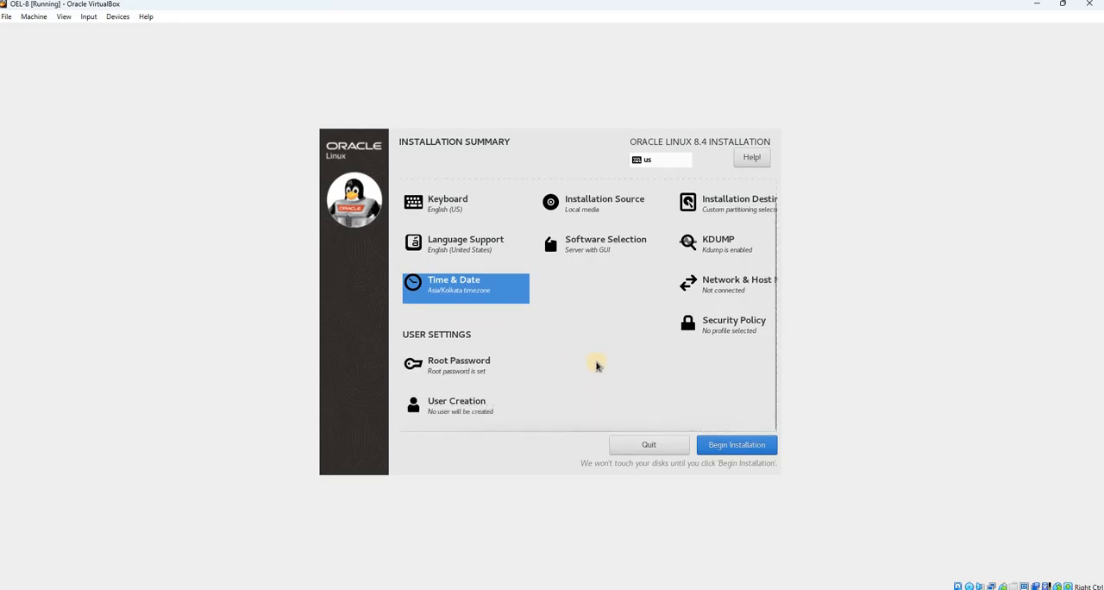
scroll(595, 363, up, 1)
scroll(663, 395, down, 1)
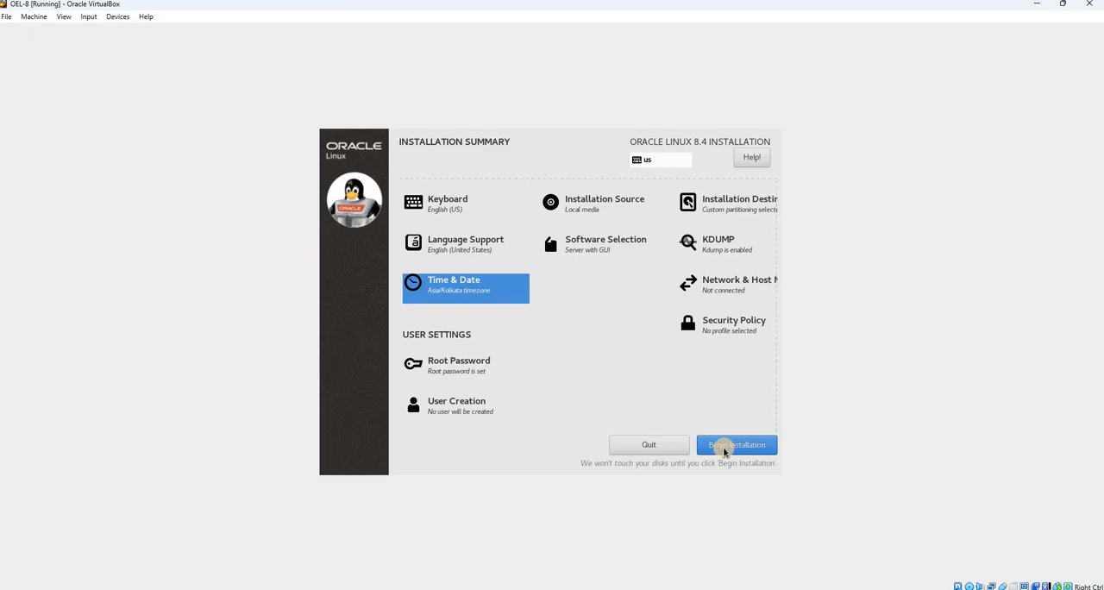
click(725, 450)
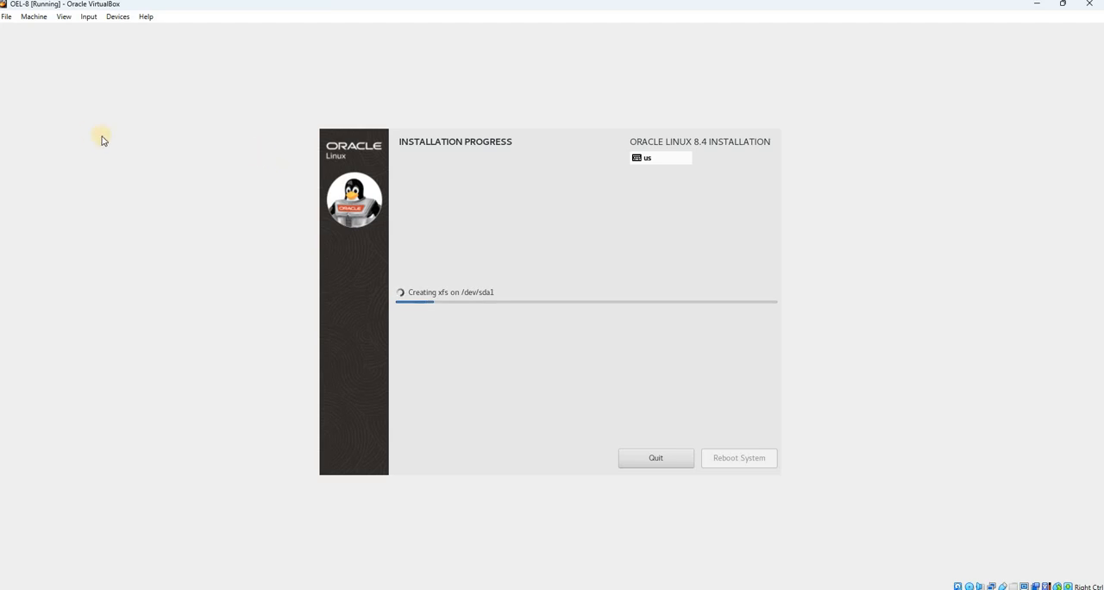
click(1062, 5)
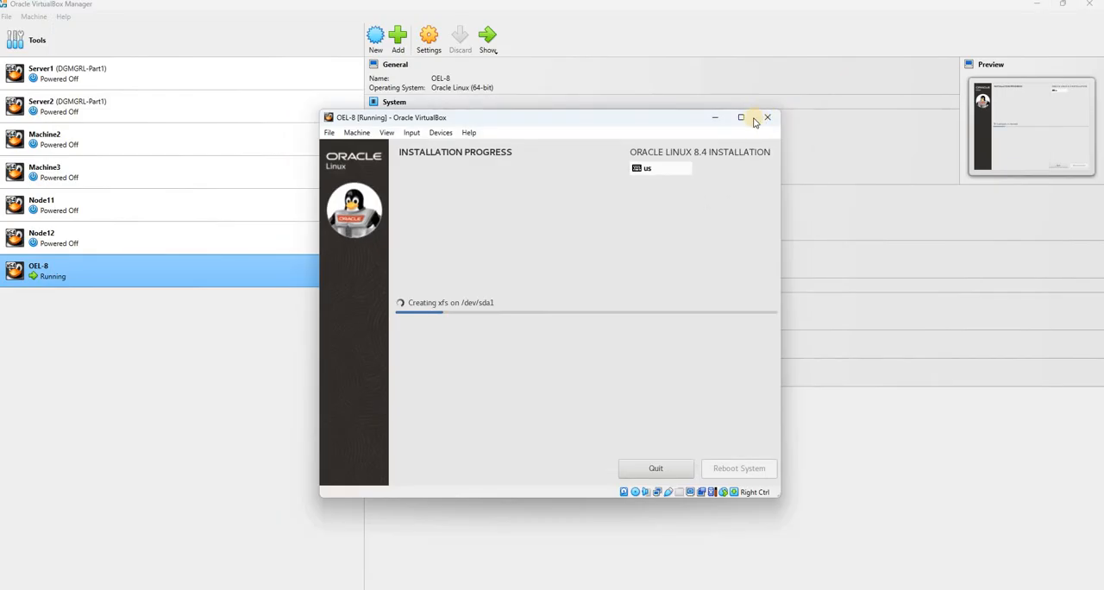
click(188, 391)
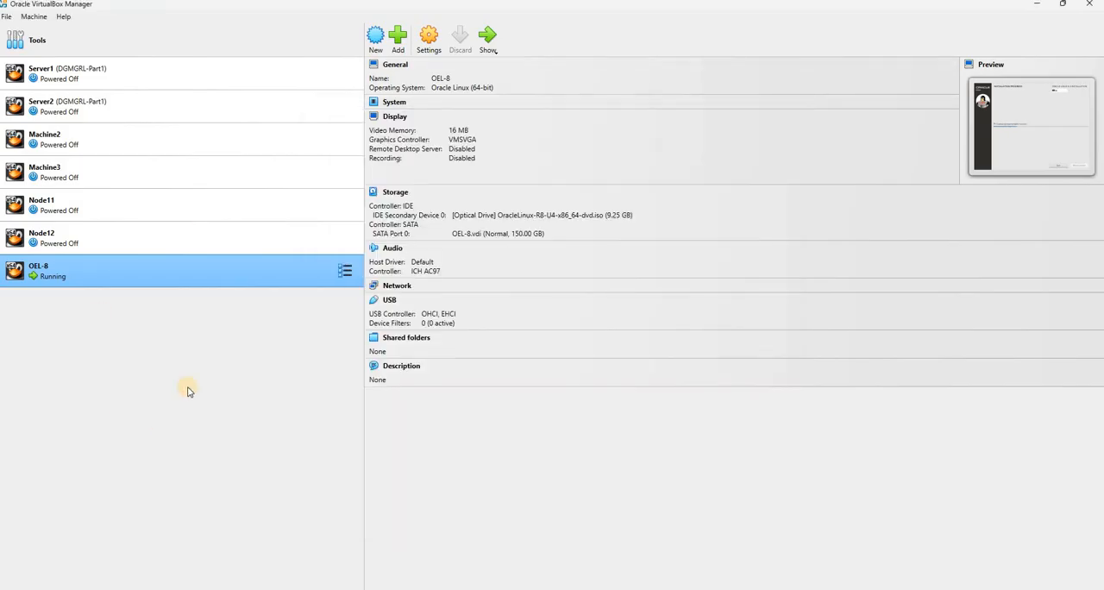
key(alt+Tab)
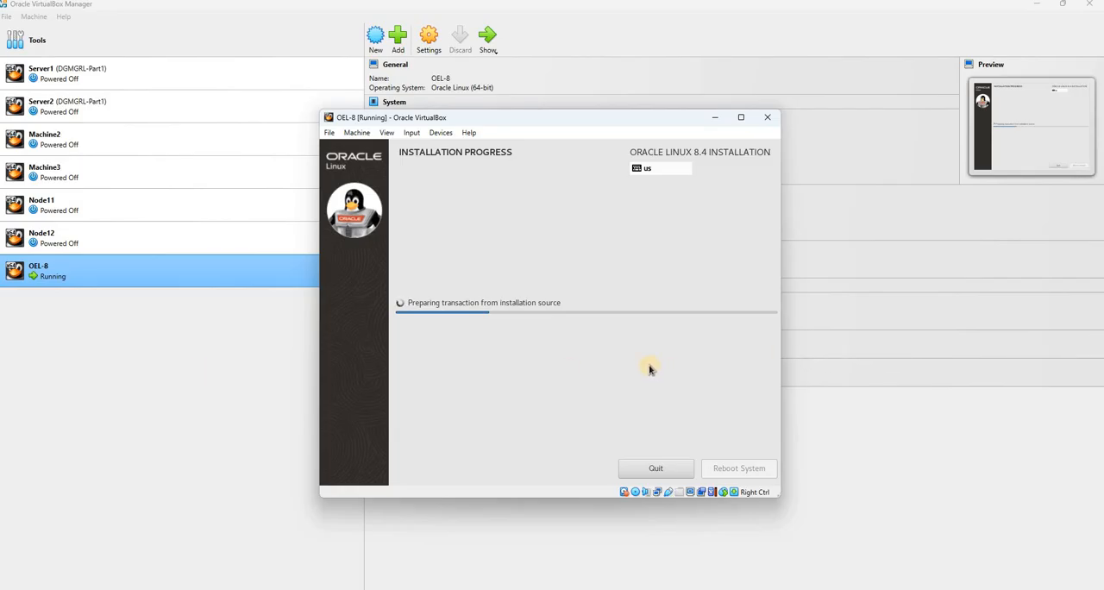
click(169, 384)
click(781, 386)
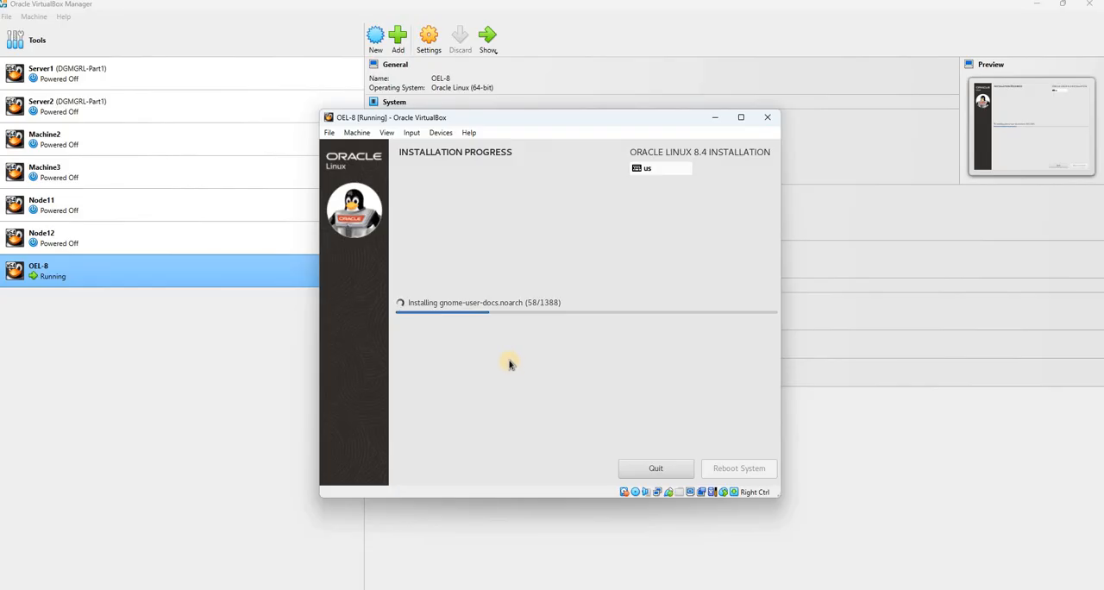
click(171, 401)
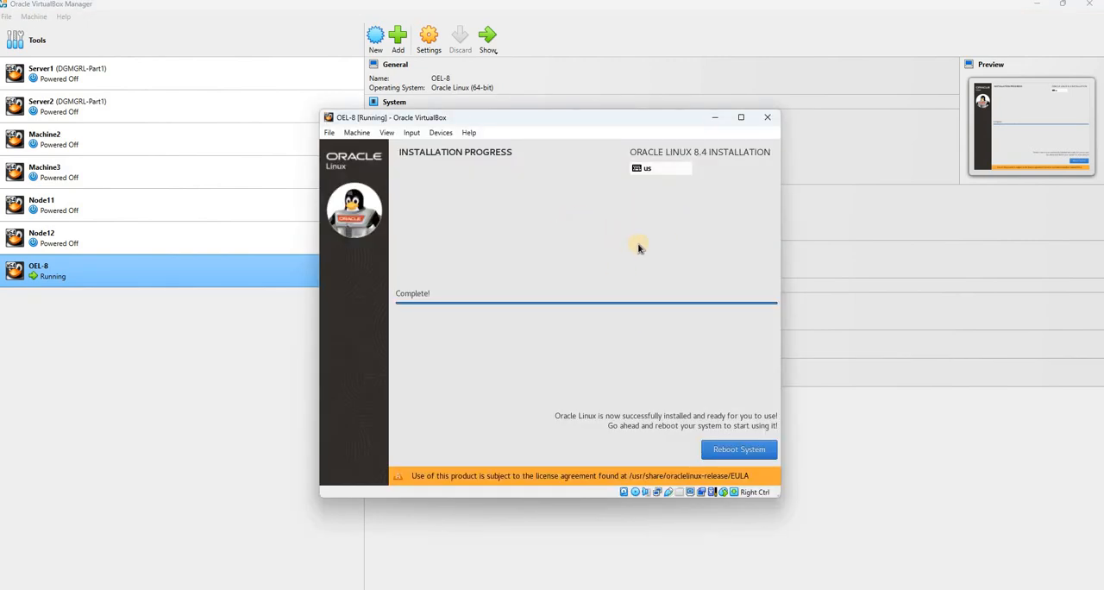
Reboot the installed system, maximize the virtual machine window and boot the Oracle Linux Server 8 (5.4.17-2102.201.3.el8uek.x86_64) entry
click(749, 456)
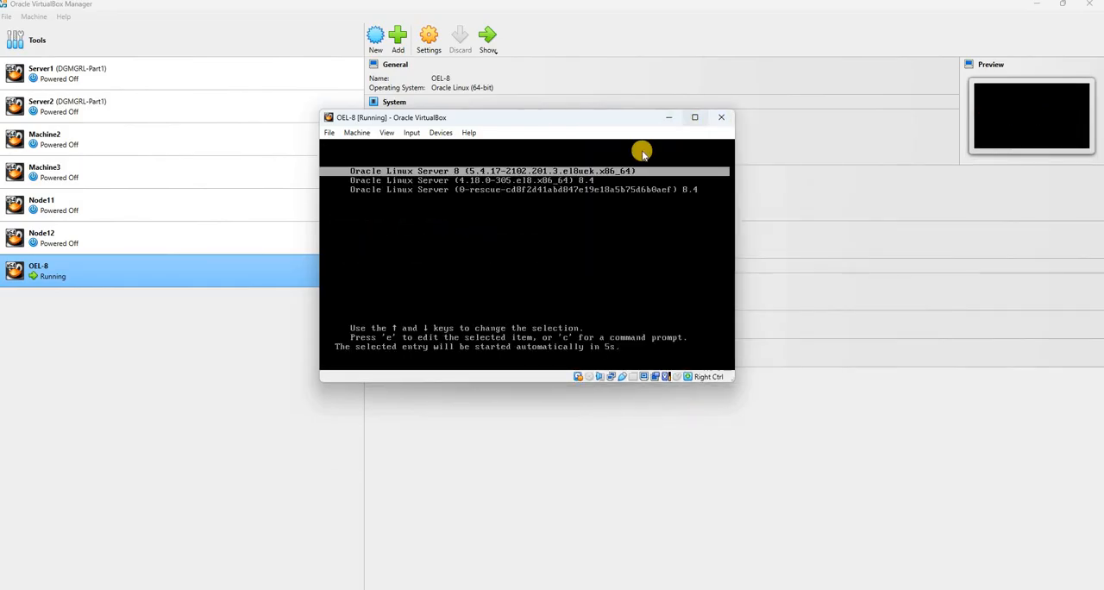
click(695, 118)
click(619, 257)
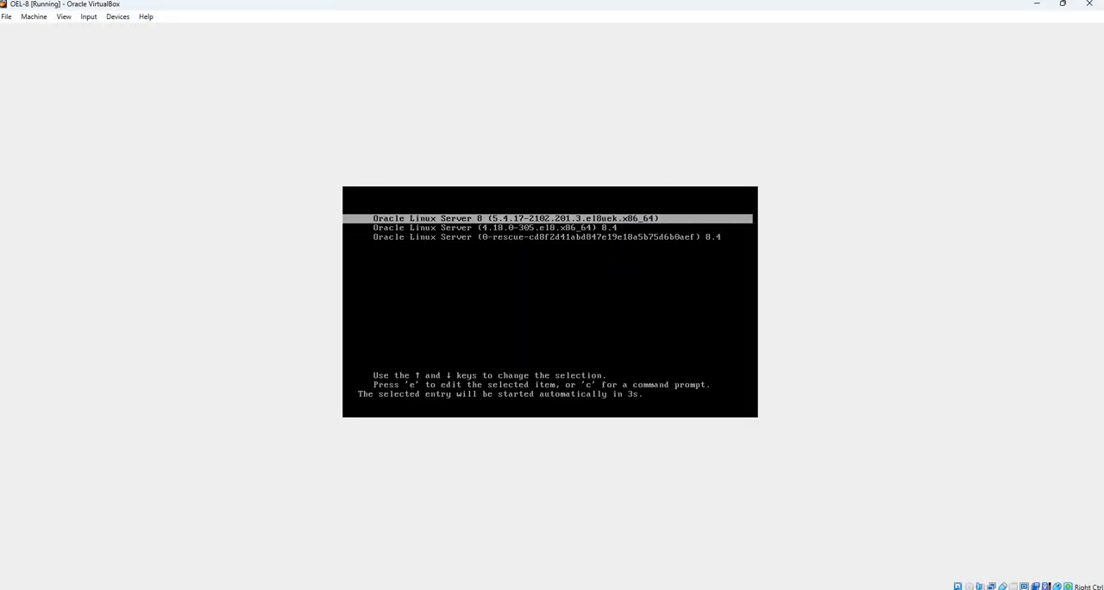
key(Return)
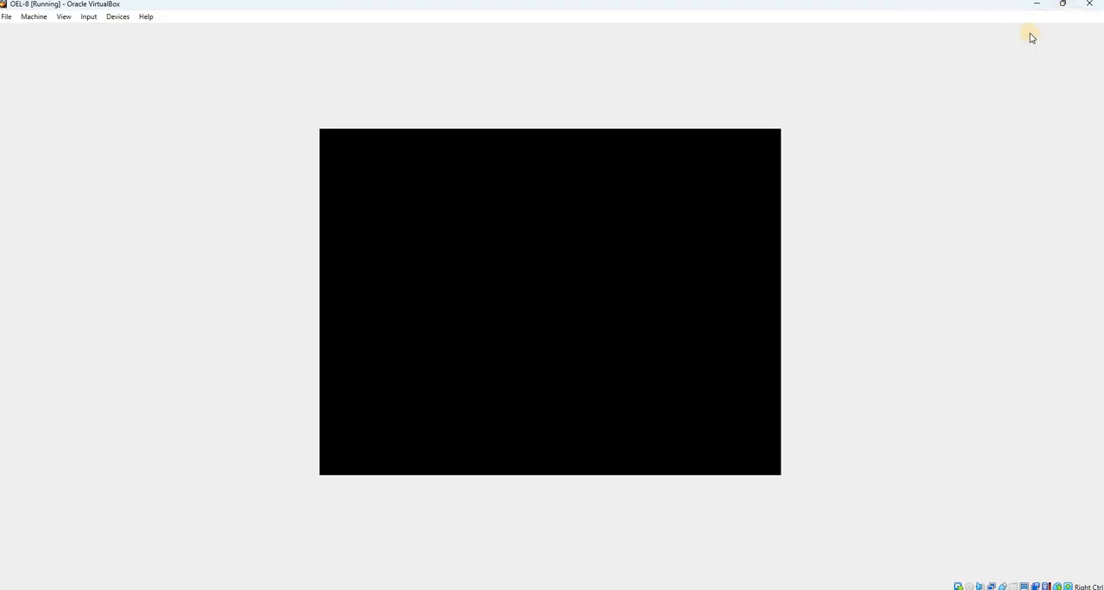
click(1063, 3)
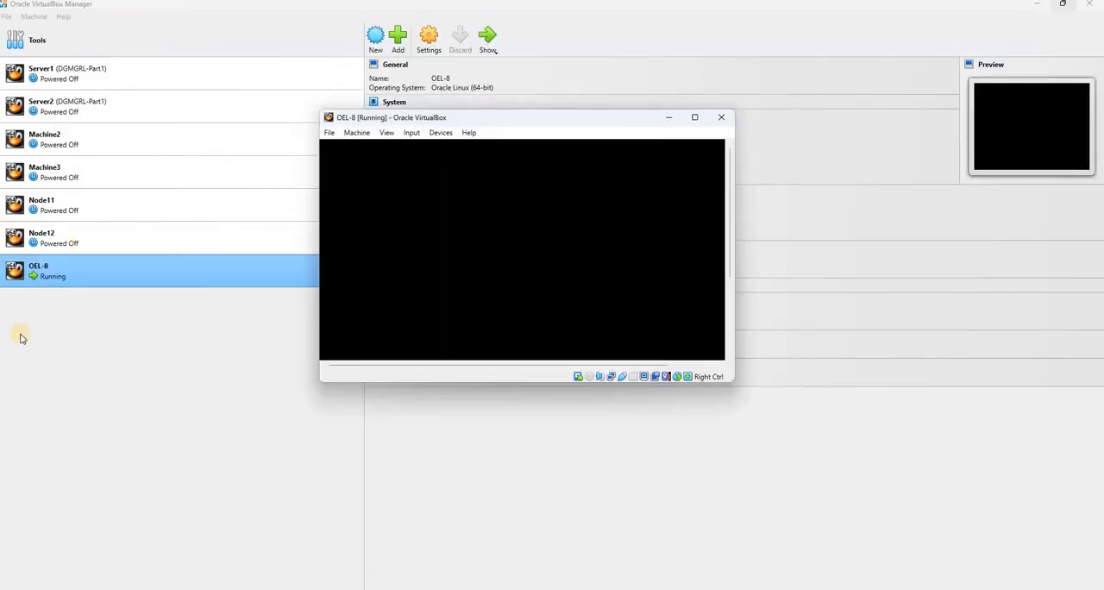
click(117, 385)
Accept the Oracle Linux license agreement in the initial setup and finish the configuration
click(495, 49)
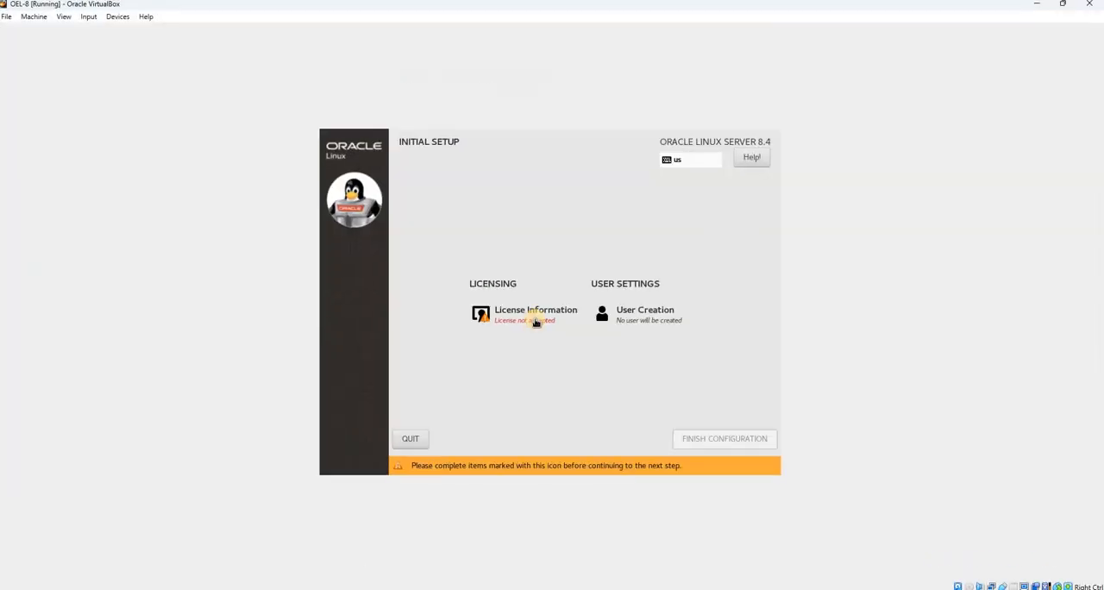
click(533, 316)
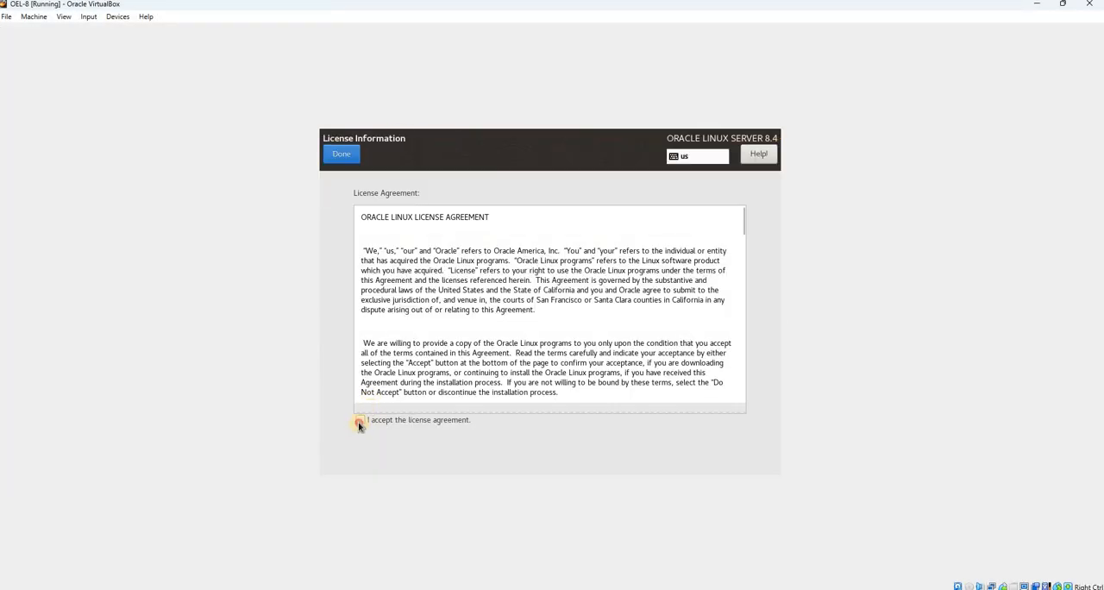
click(361, 420)
click(341, 154)
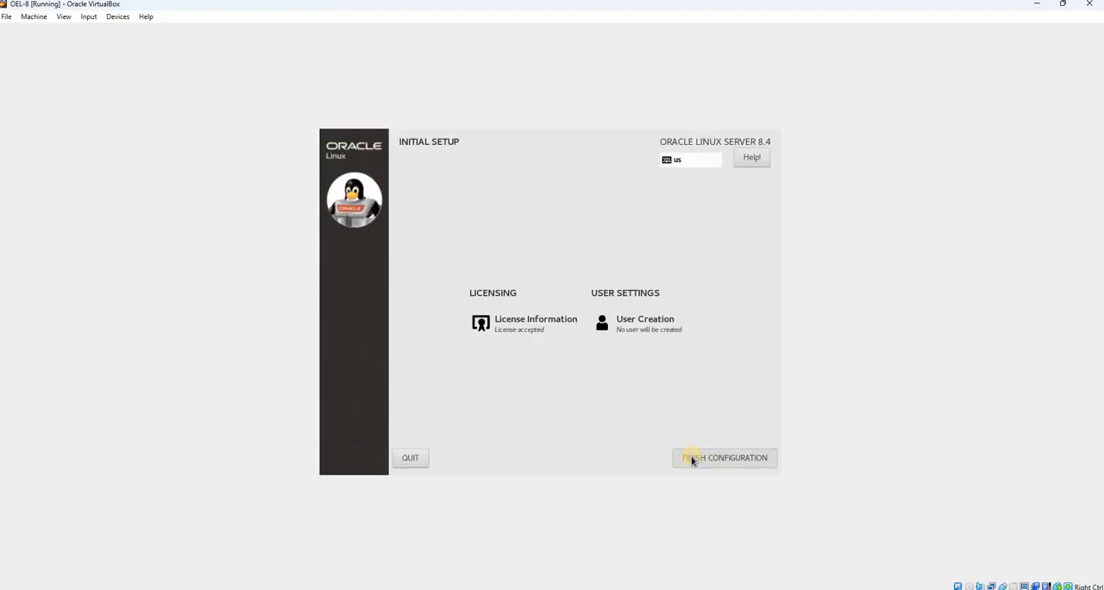
click(697, 338)
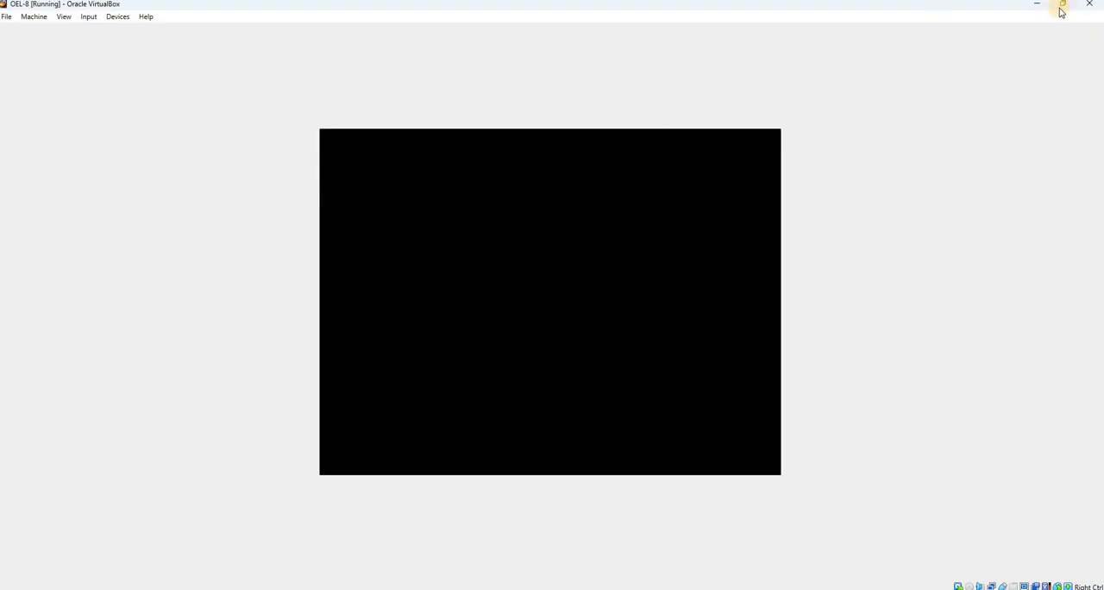
mouse_move(1062, 12)
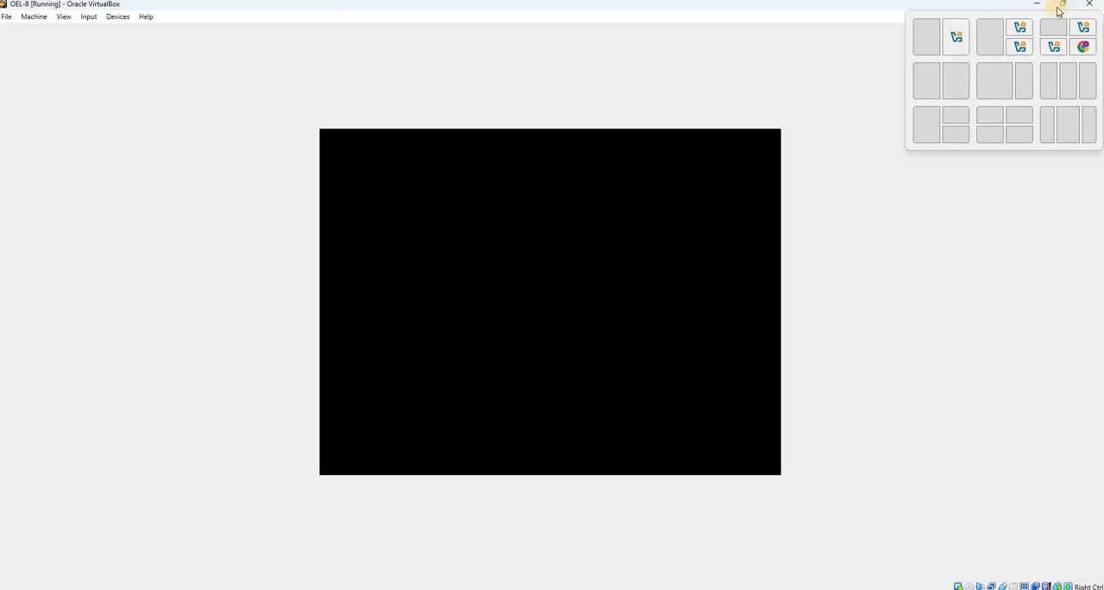
click(1062, 10)
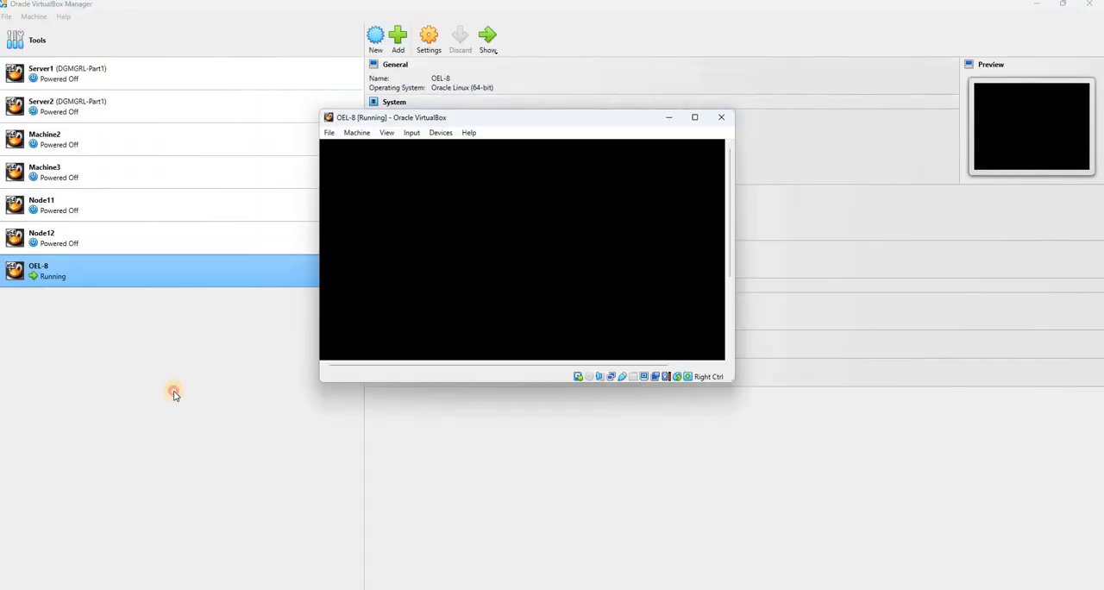
click(174, 394)
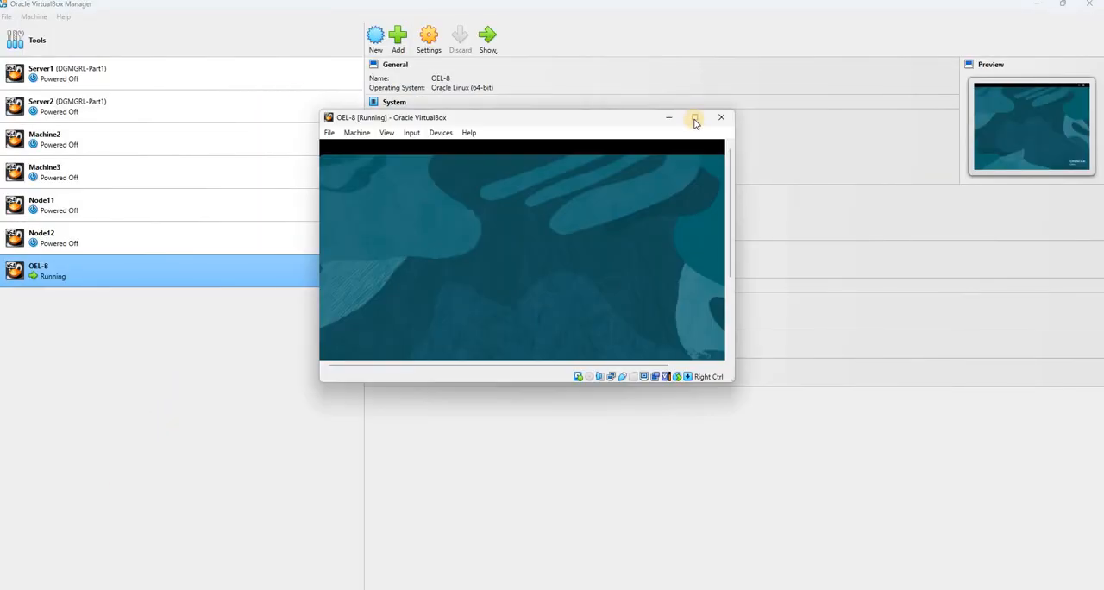
Maximize the virtual machine window and go through the welcome, privacy and online accounts pages without adding an account
click(695, 118)
click(761, 164)
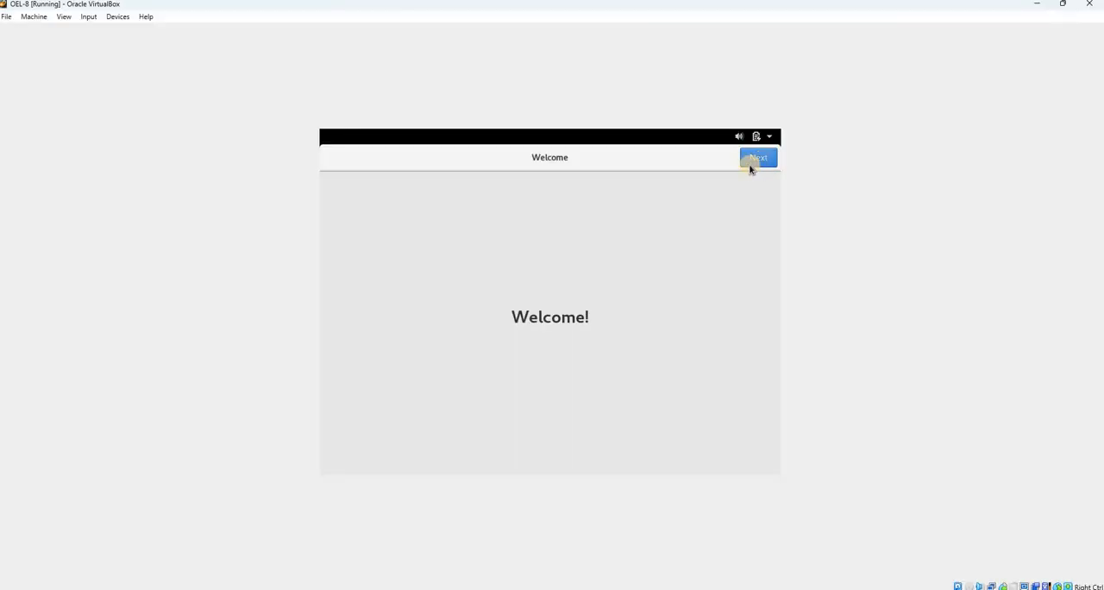
click(765, 158)
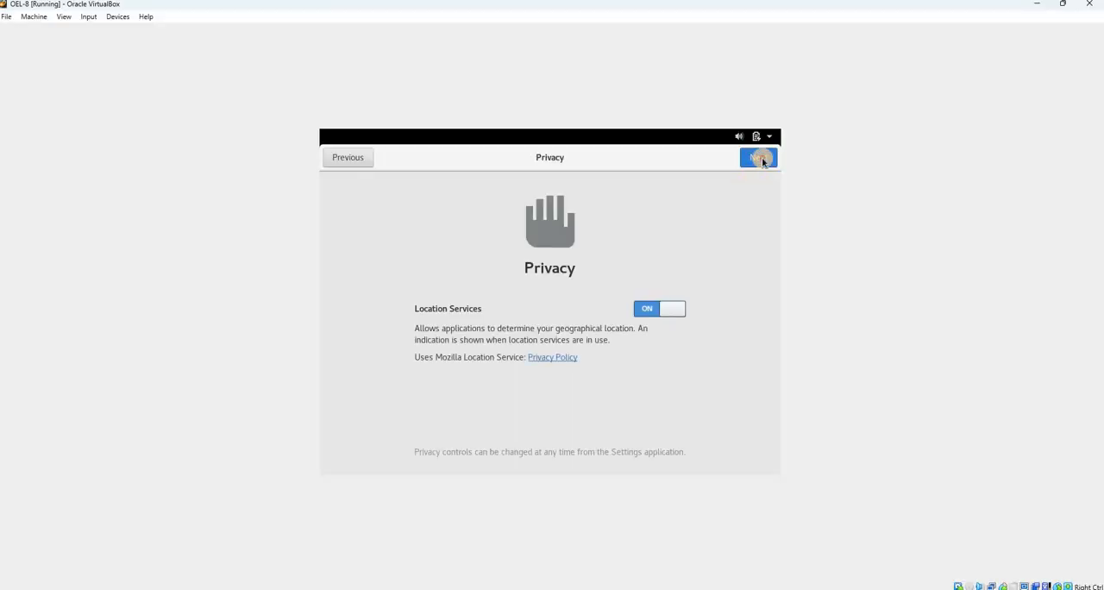
click(759, 157)
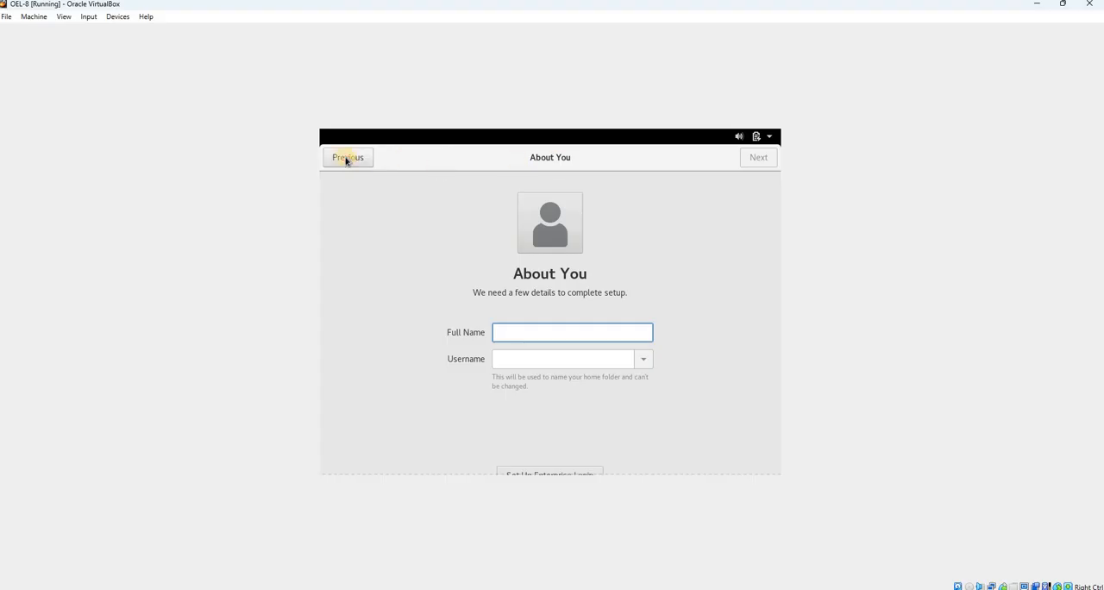
click(347, 158)
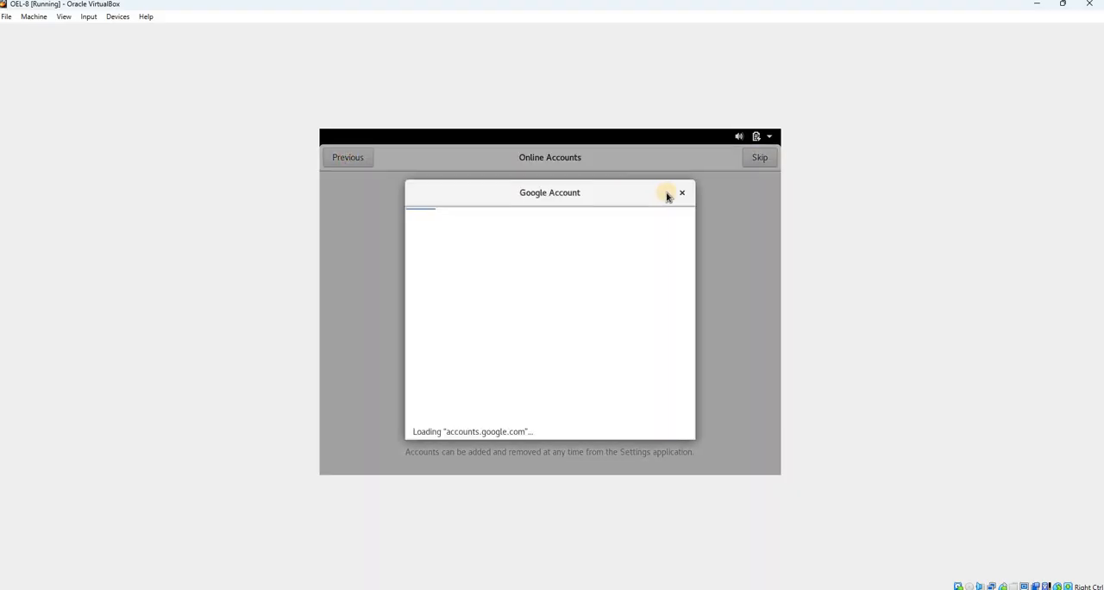
click(681, 195)
Set both the full name and the username of the new account to oracle and continue to the password page
click(532, 333)
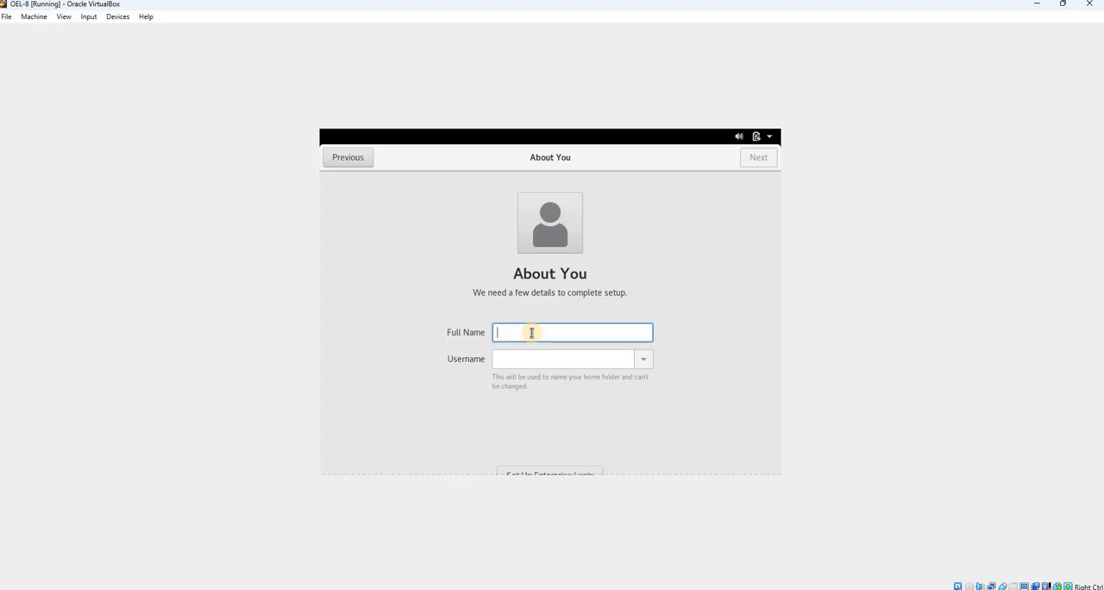
text(oracle)
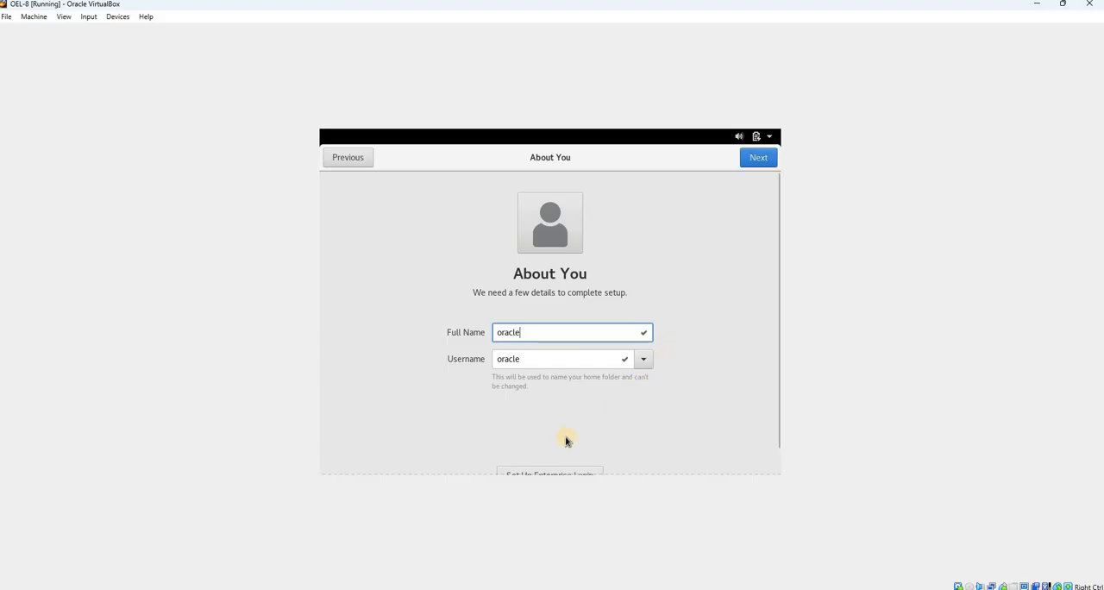
scroll(567, 439, down, 1)
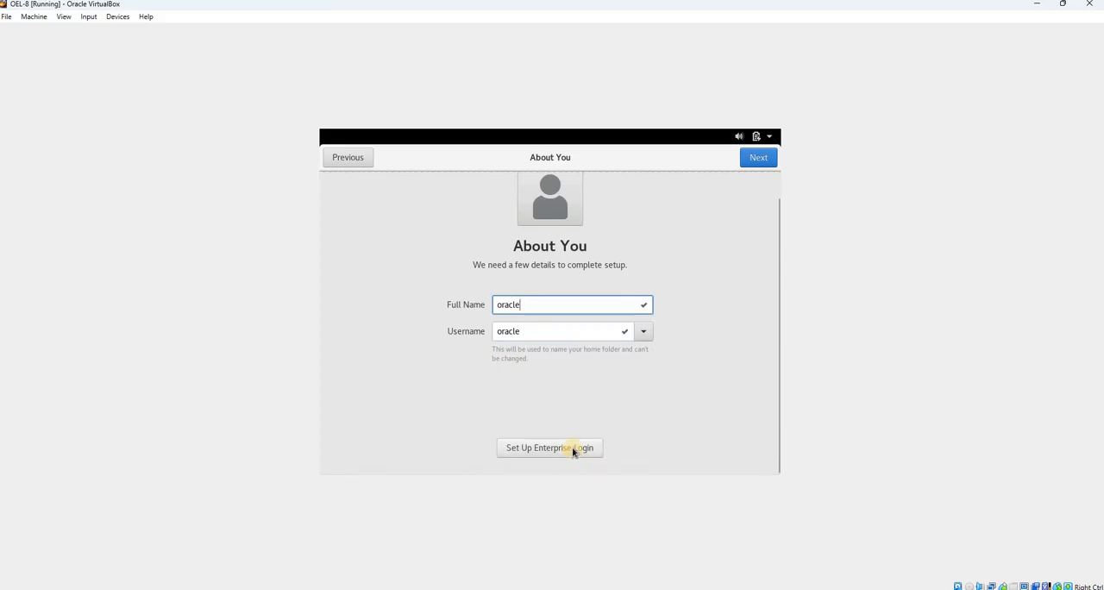
click(759, 159)
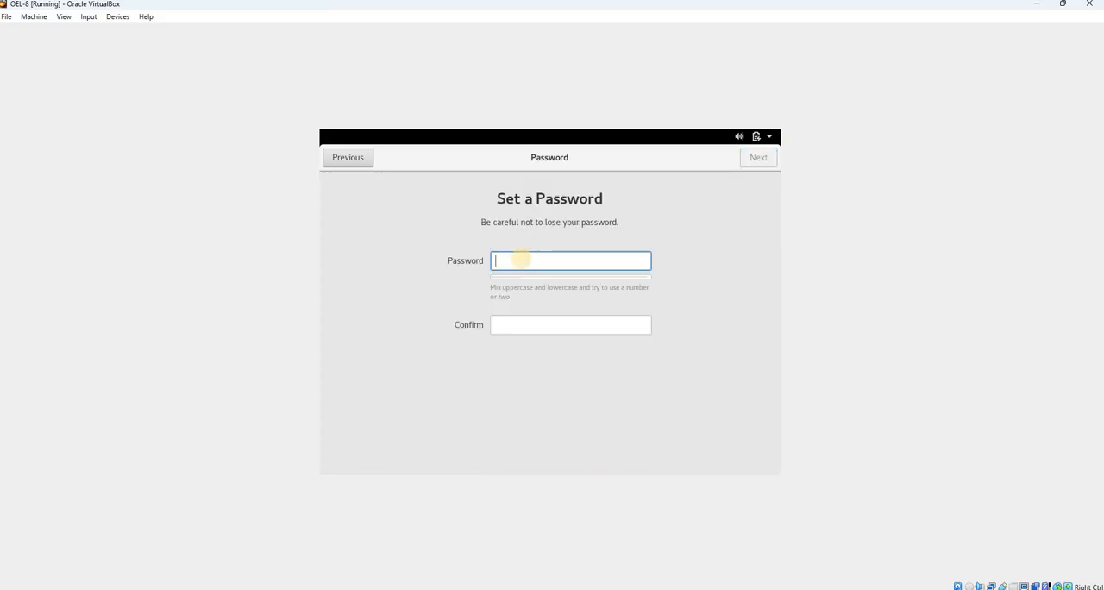
Enter and confirm the account password, and start using Oracle Linux Server with the Help window closed
text(oracle)
click(528, 323)
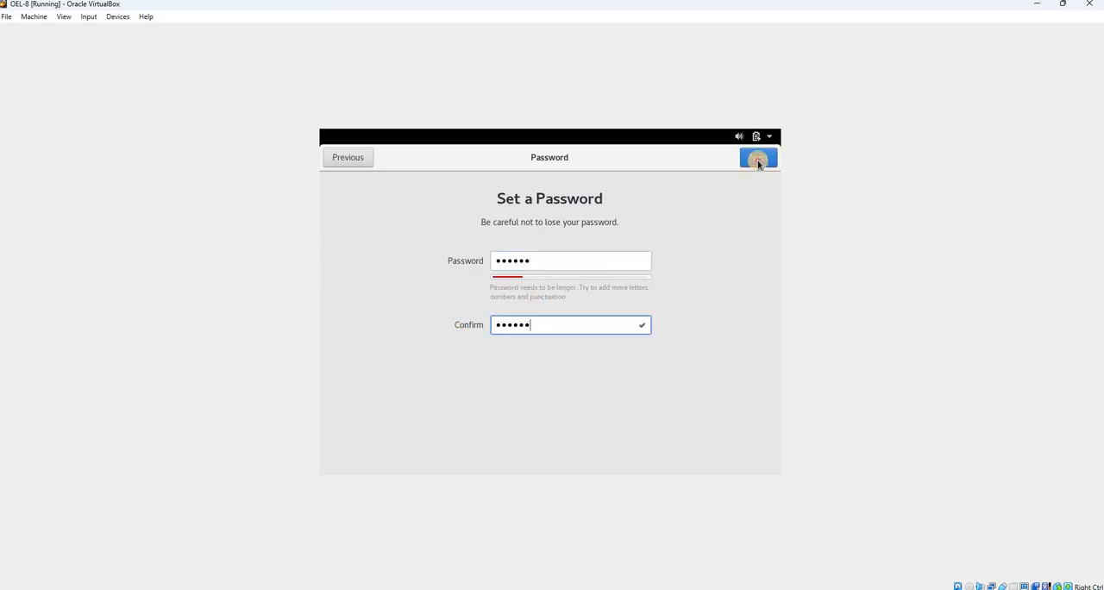
click(758, 162)
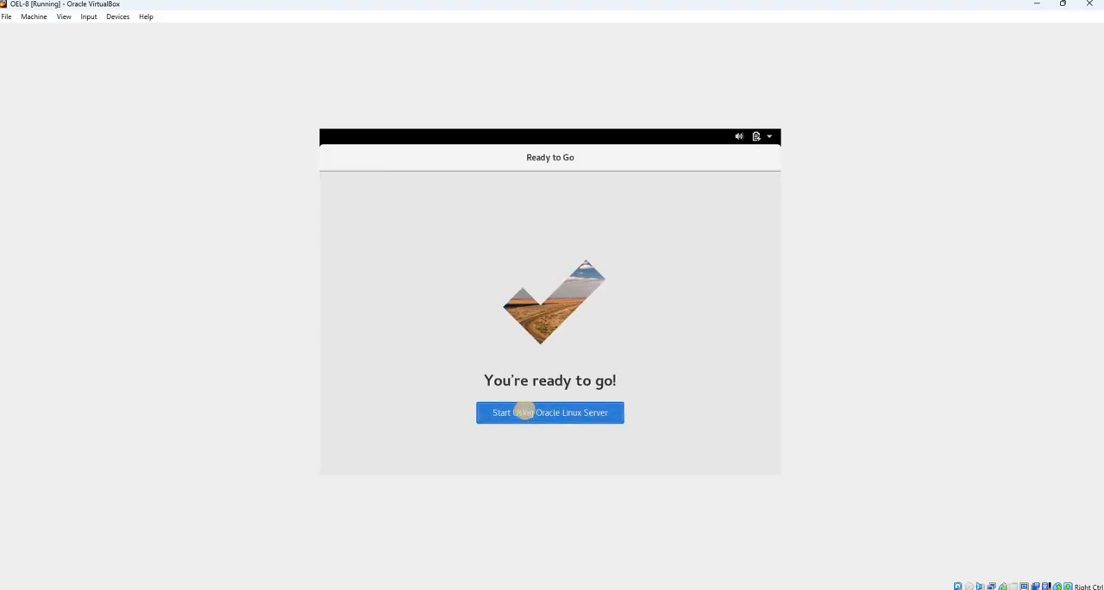
click(524, 412)
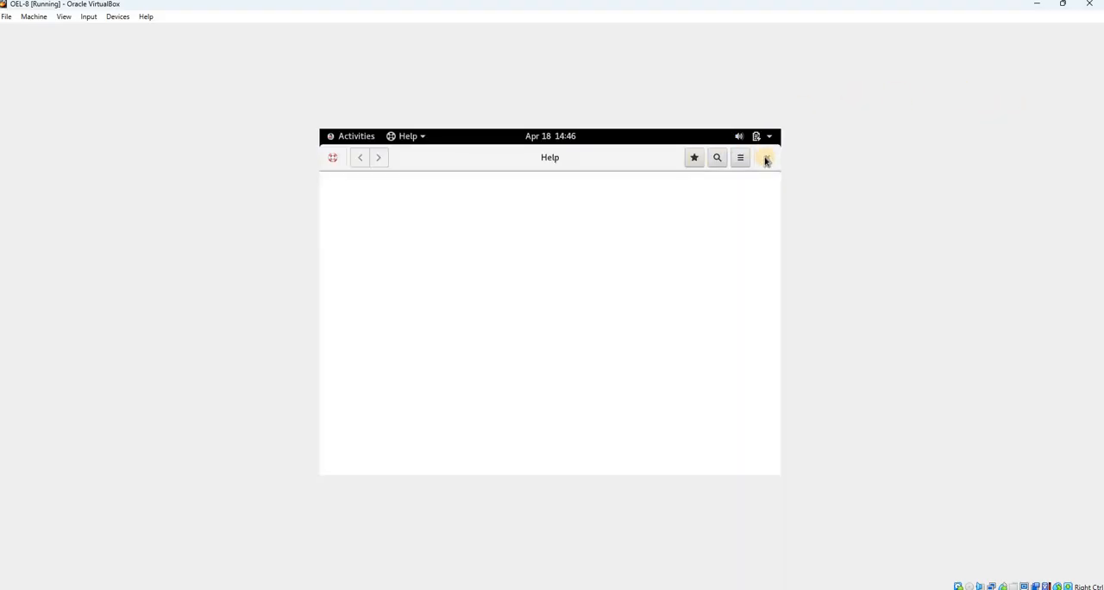
click(767, 159)
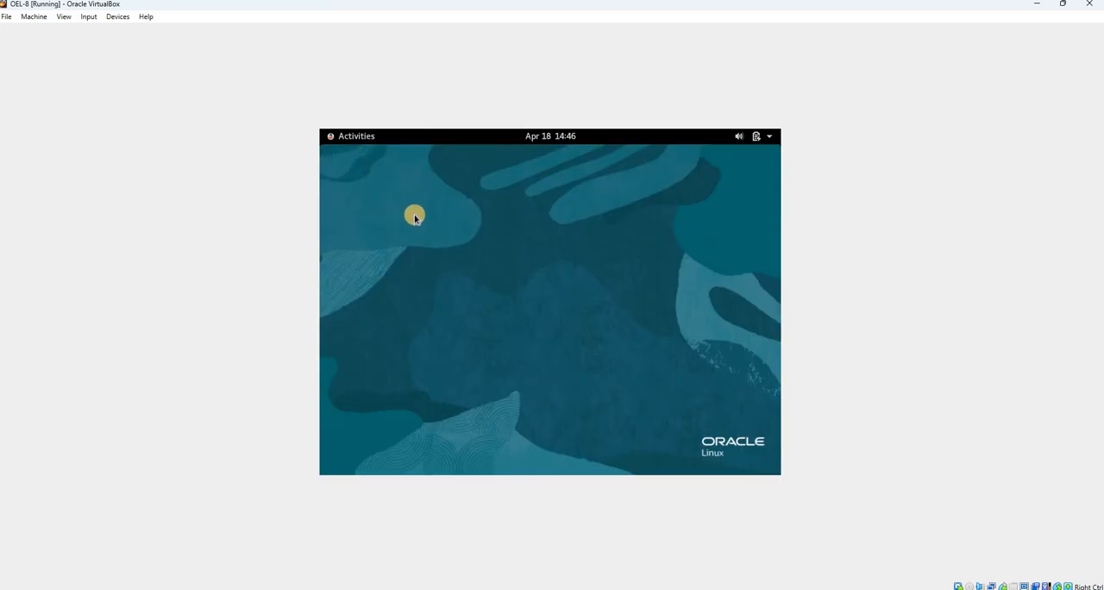
Set the display resolution to 1920 × 1200 (16:10), keep the changes and close Settings
click(353, 141)
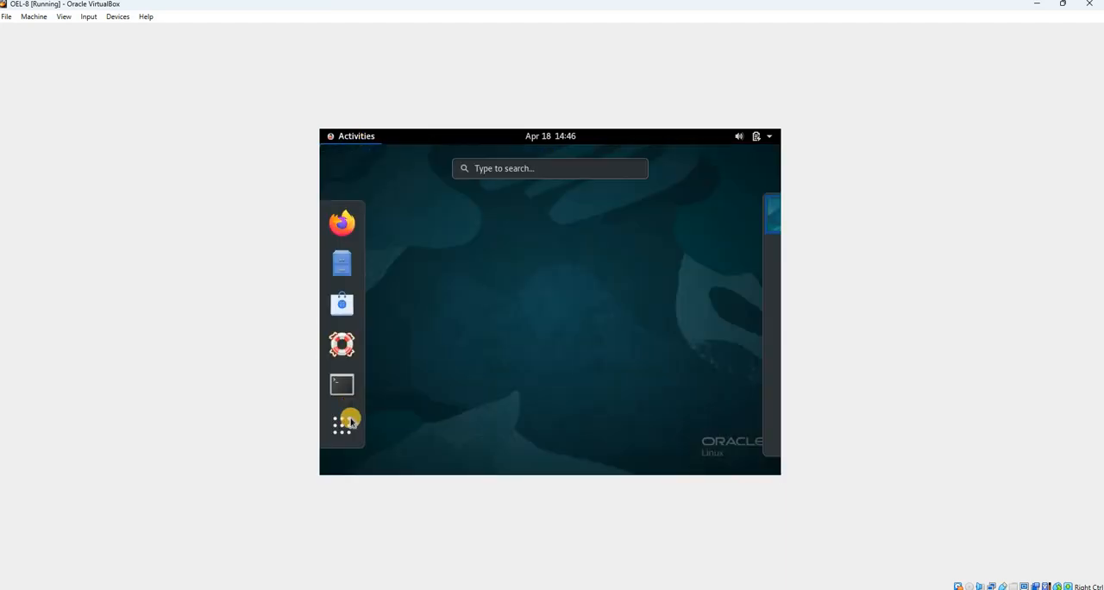
click(633, 229)
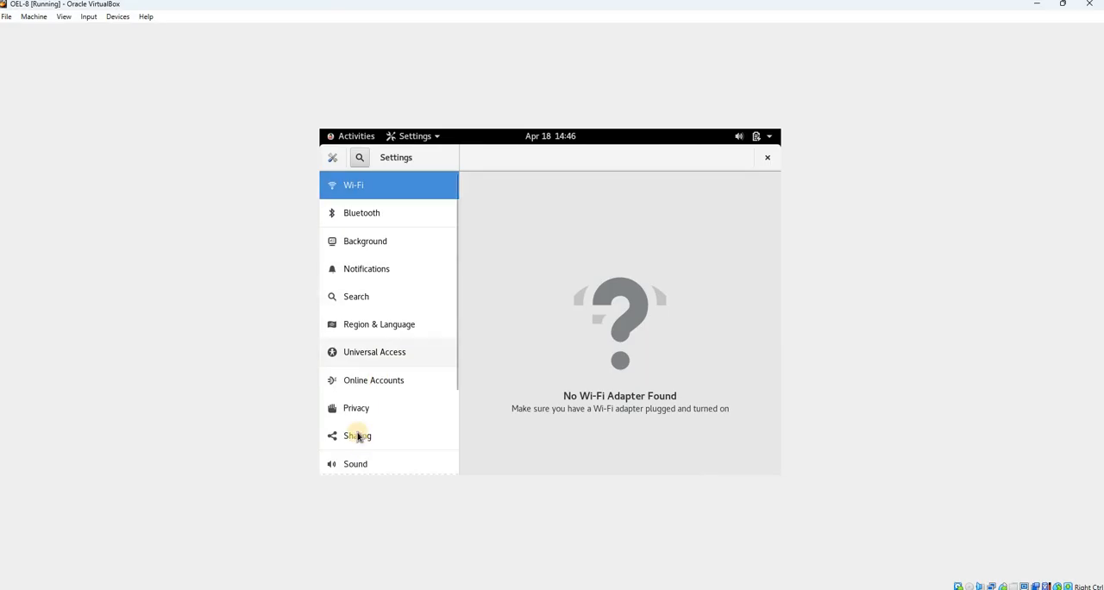
scroll(358, 434, down, 3)
click(435, 434)
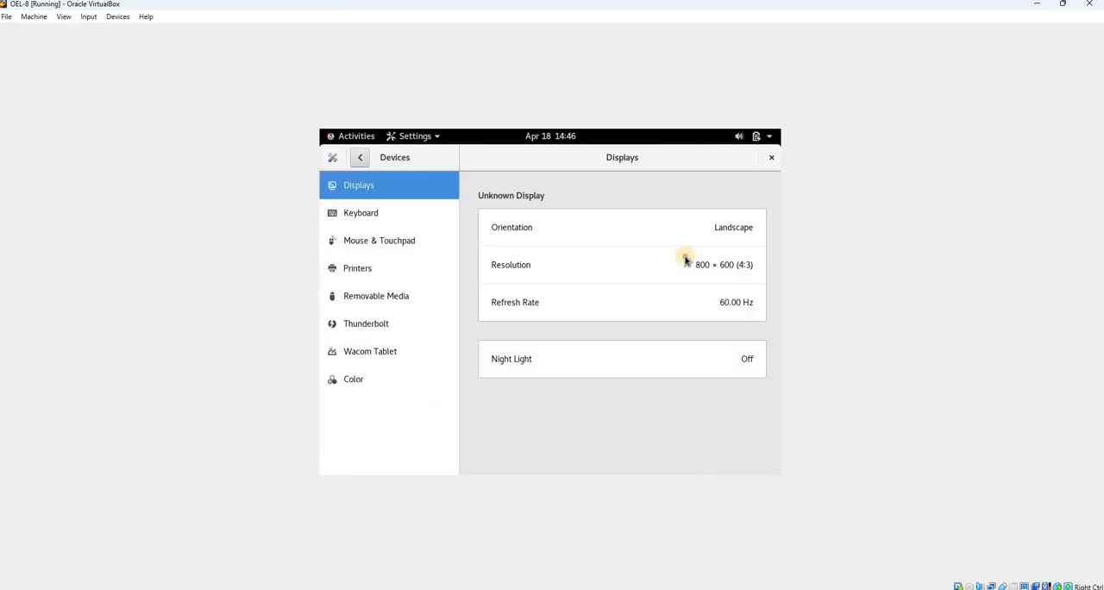
click(733, 268)
click(736, 347)
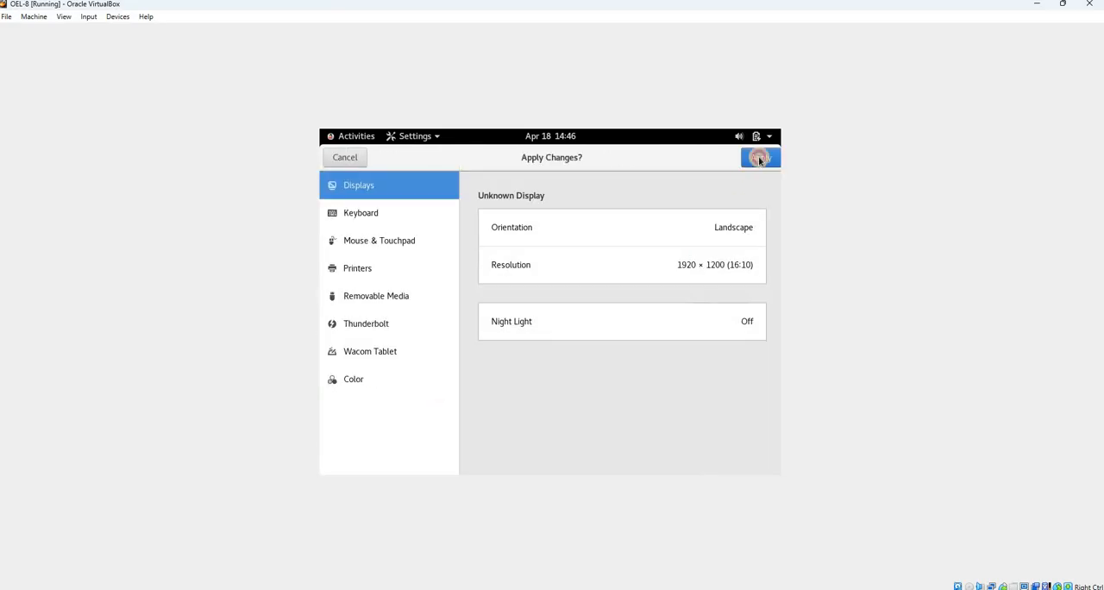
click(761, 157)
click(612, 402)
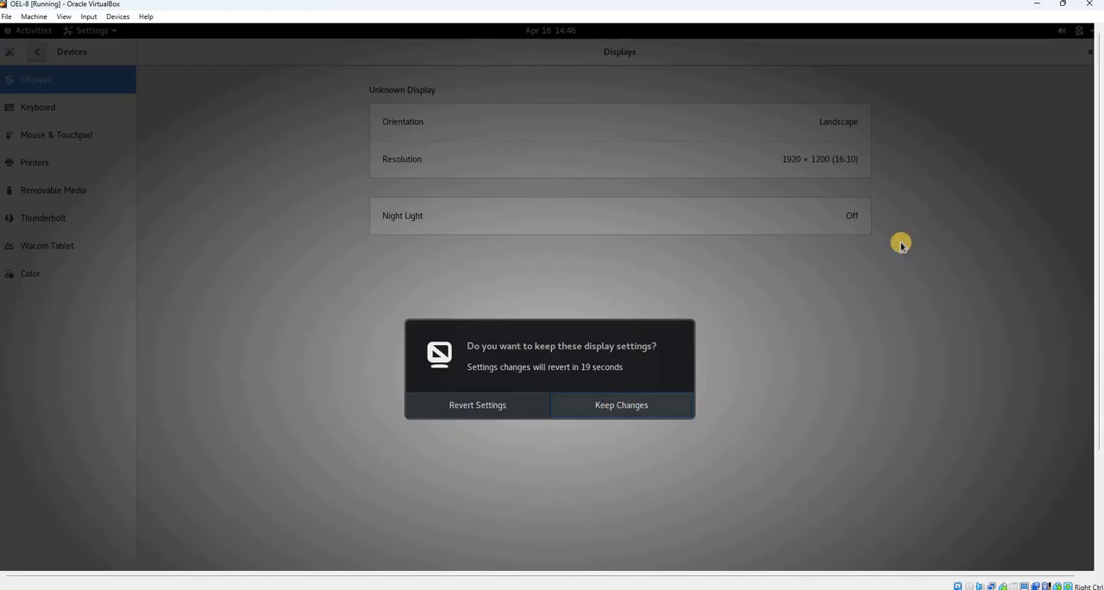
click(1089, 55)
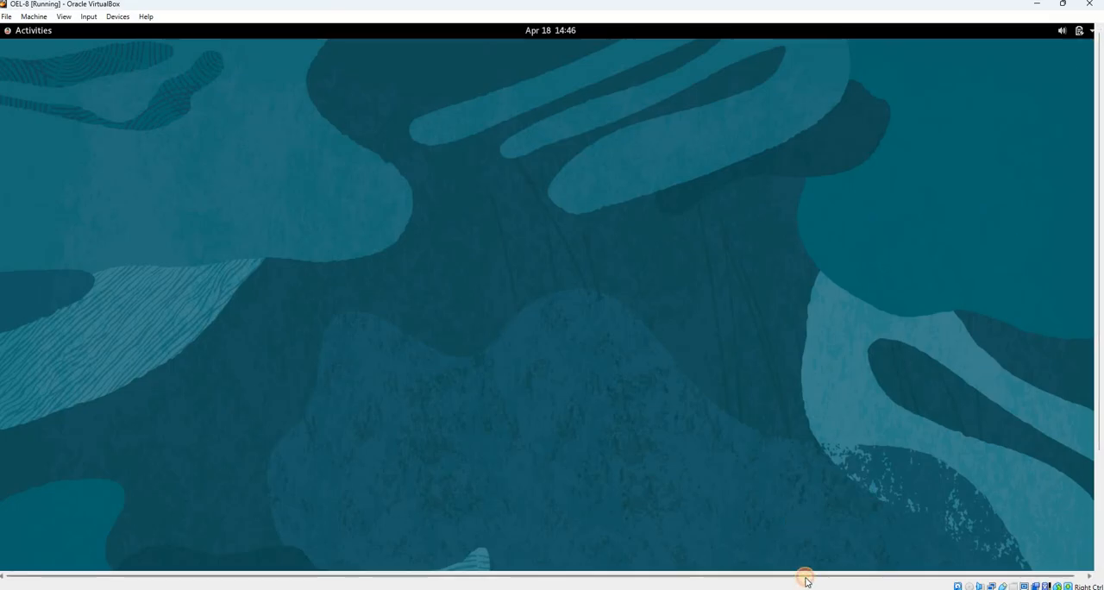
In the network settings, make the wired connection enp0s3 connect automatically and apply it with the IPv4 method Automatic (DHCP)
click(31, 32)
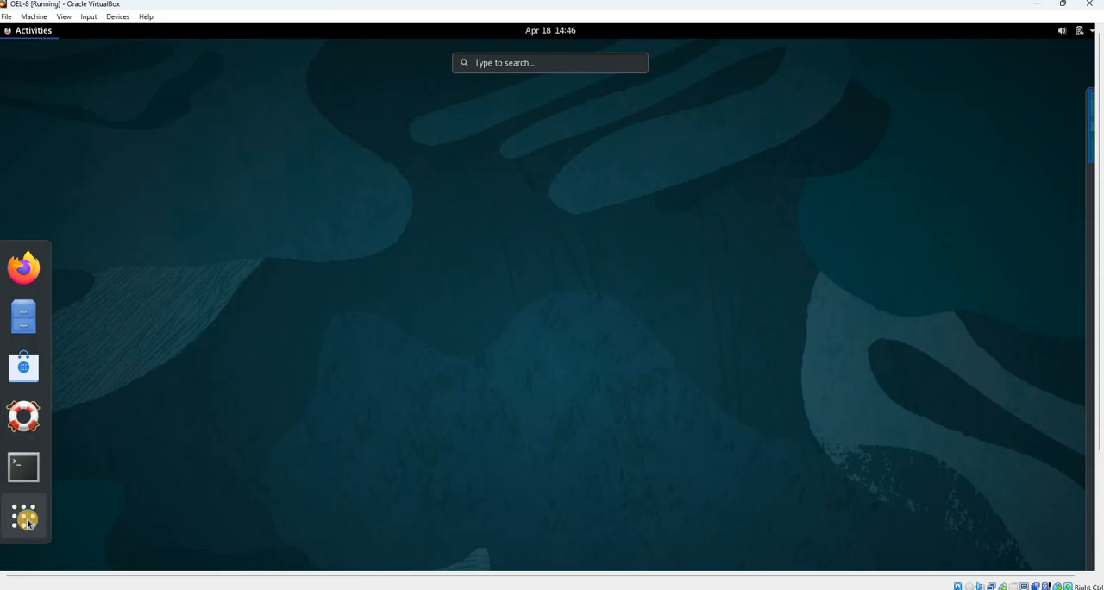
click(752, 197)
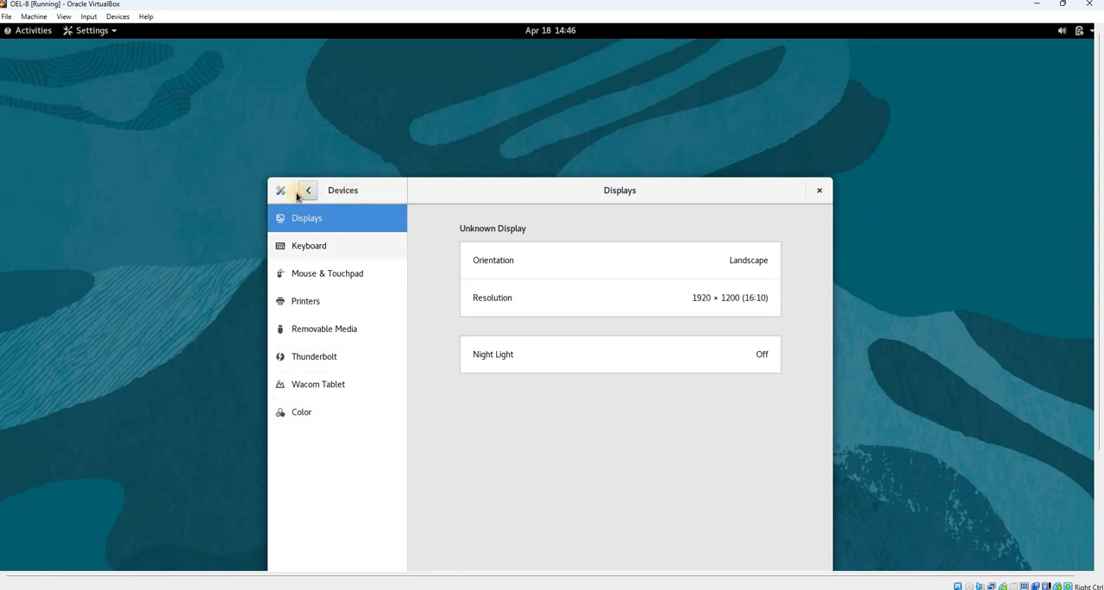
click(308, 195)
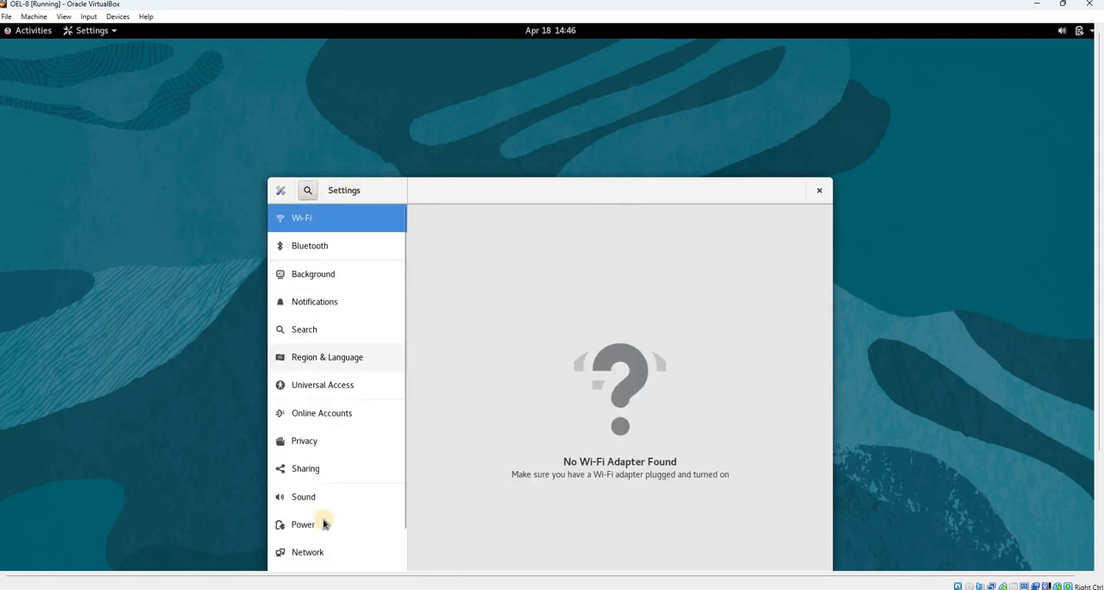
scroll(327, 517, down, 1)
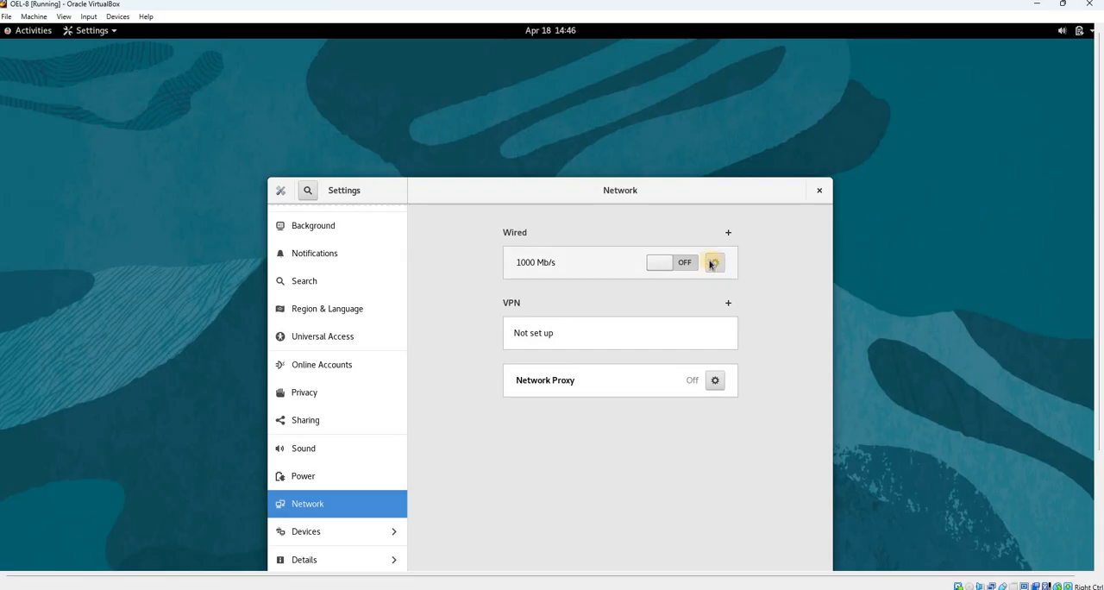
click(714, 263)
click(466, 263)
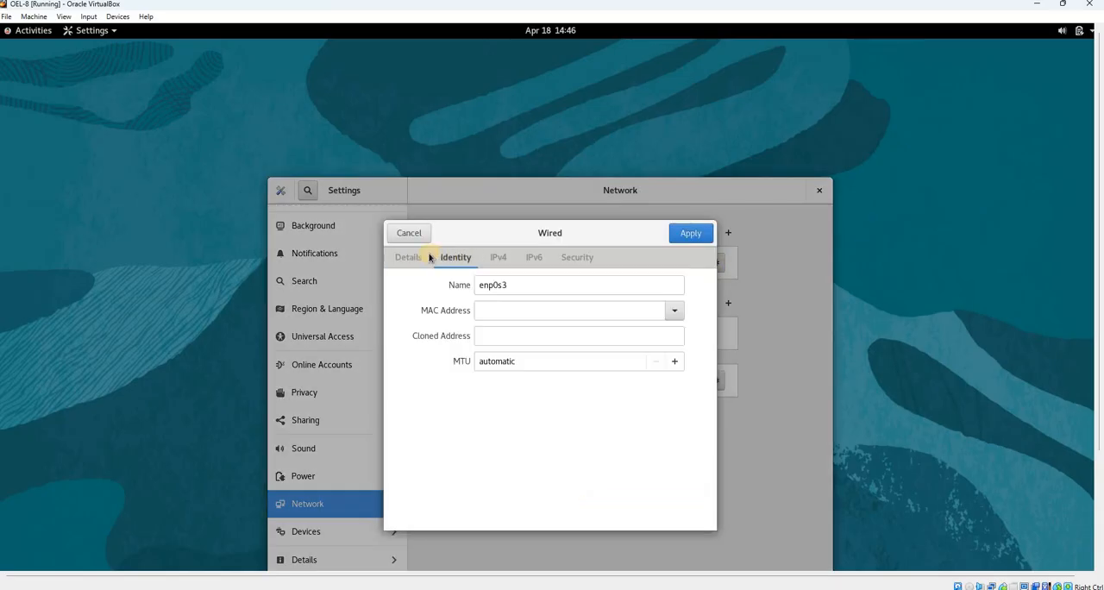
click(410, 257)
click(499, 257)
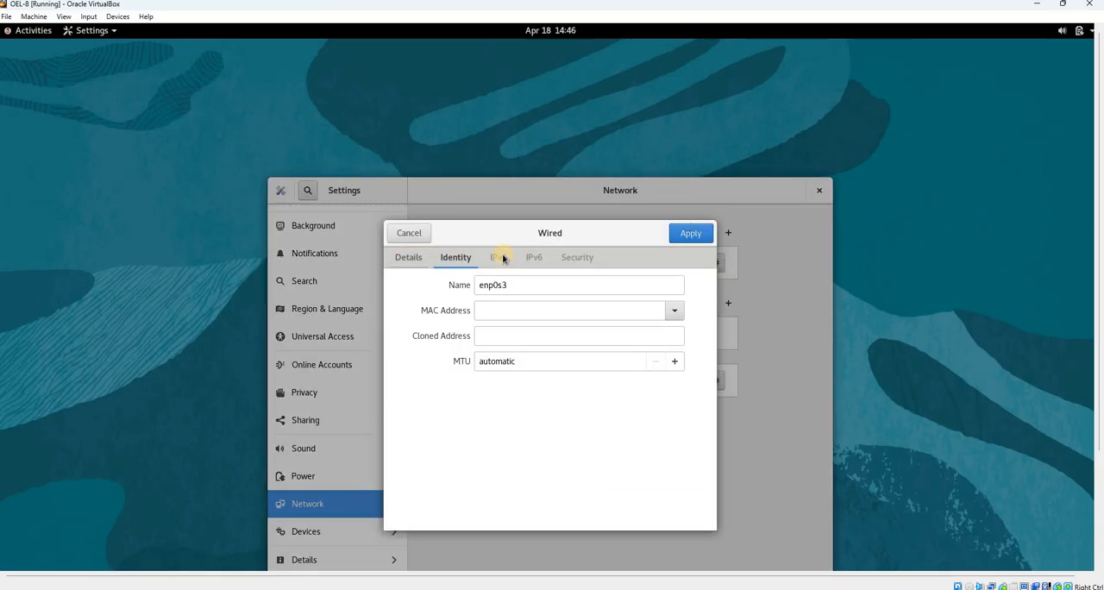
click(406, 256)
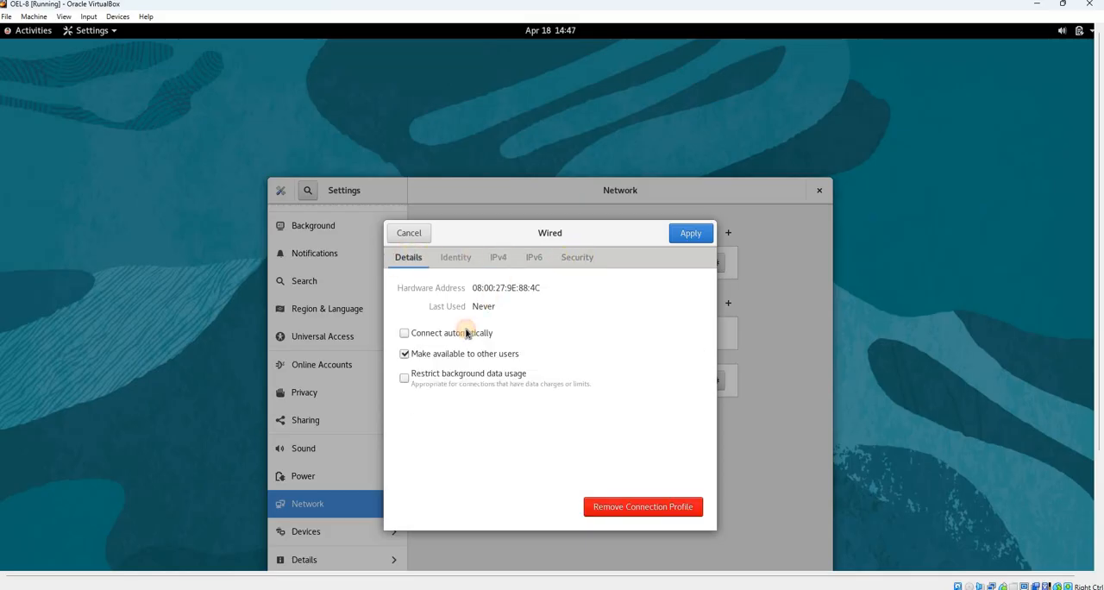
click(506, 259)
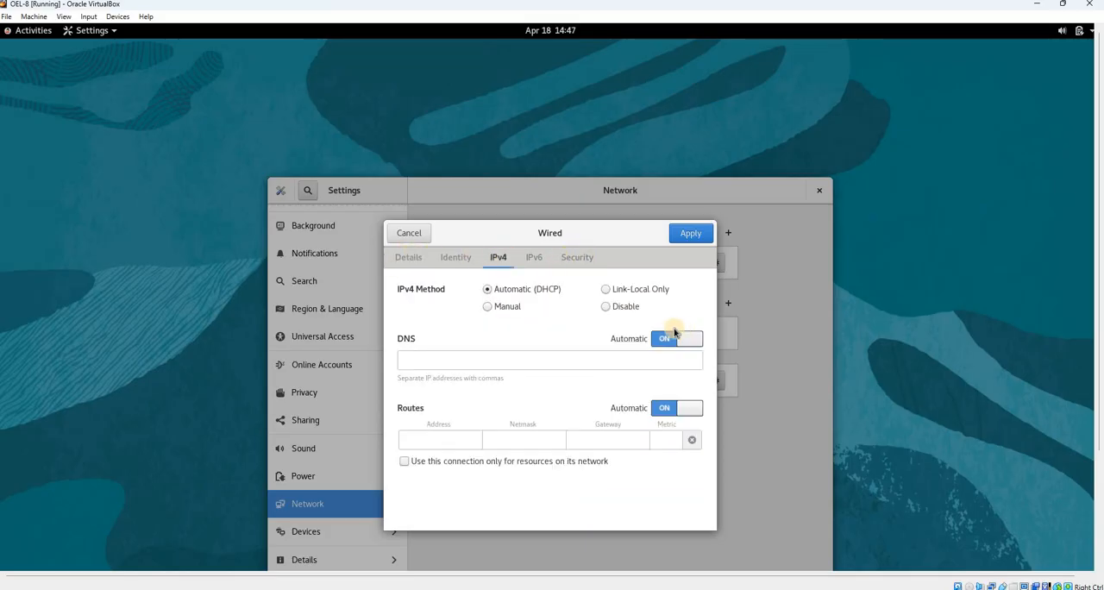
click(691, 234)
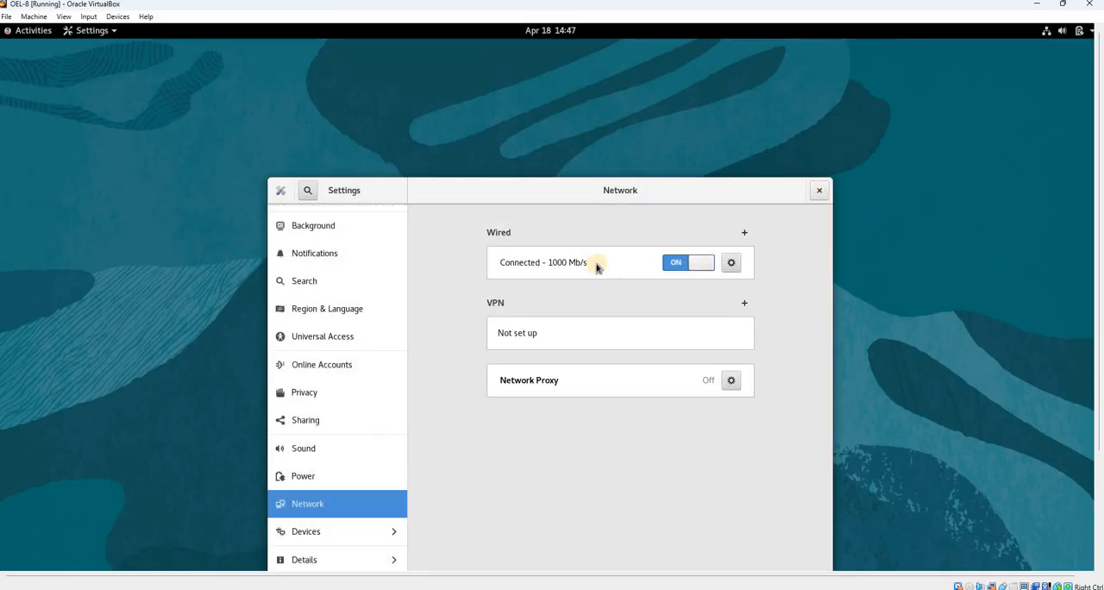
Check the wired connection's address details and IPv4 method, and close Settings without further changes
click(730, 265)
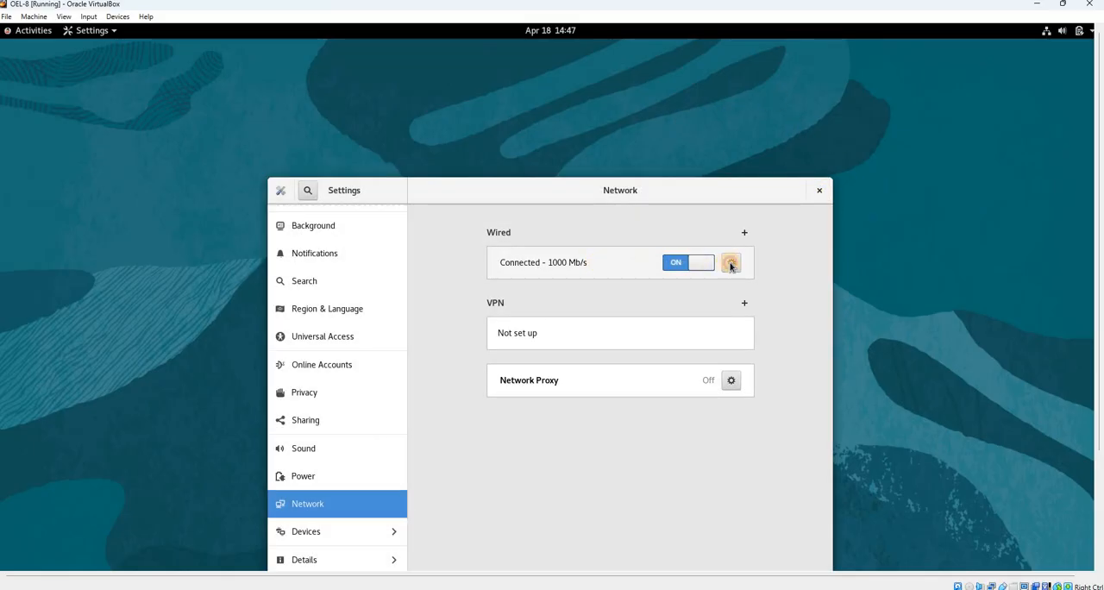
click(475, 307)
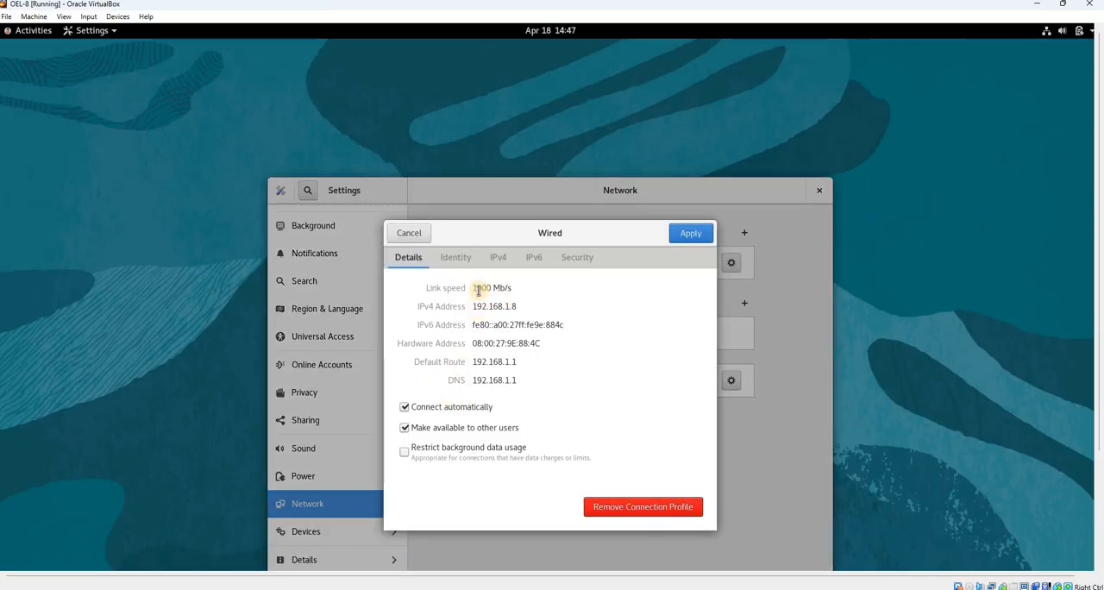
click(494, 257)
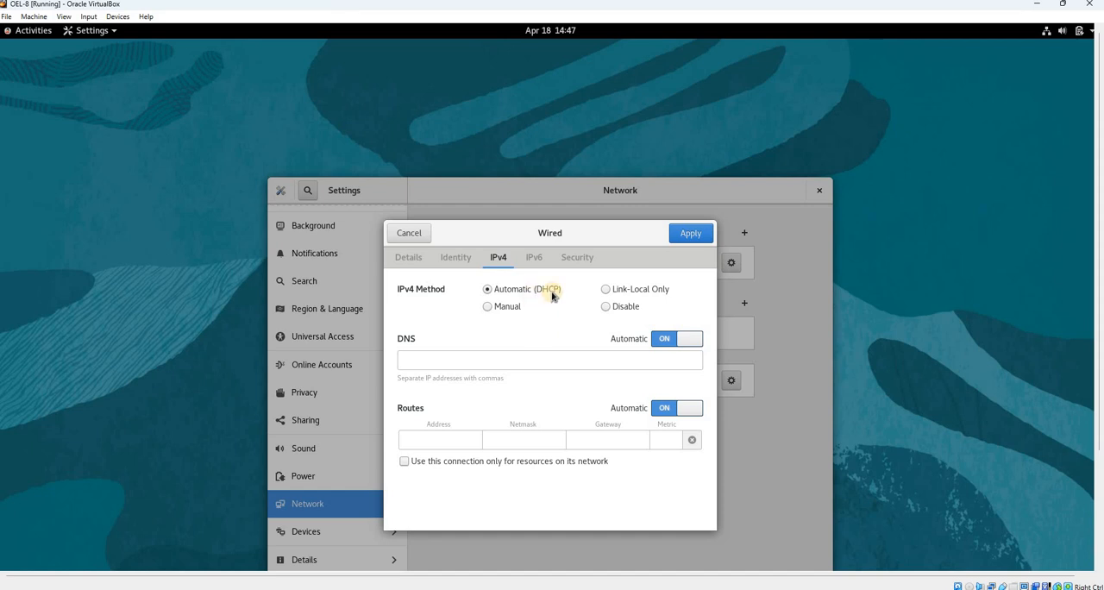
click(421, 234)
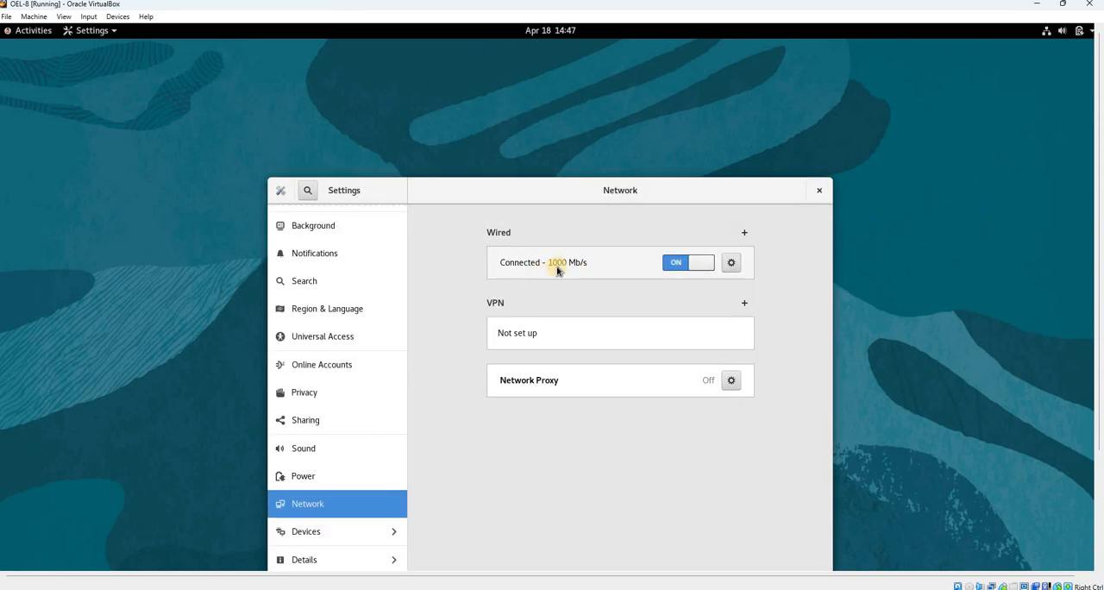
click(731, 264)
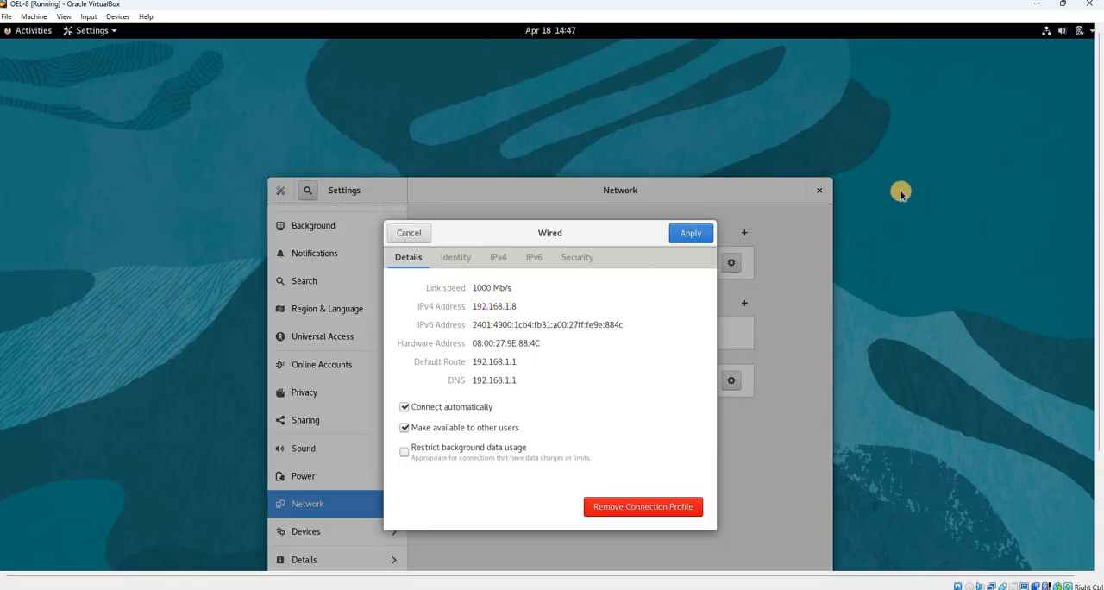
right_click(930, 255)
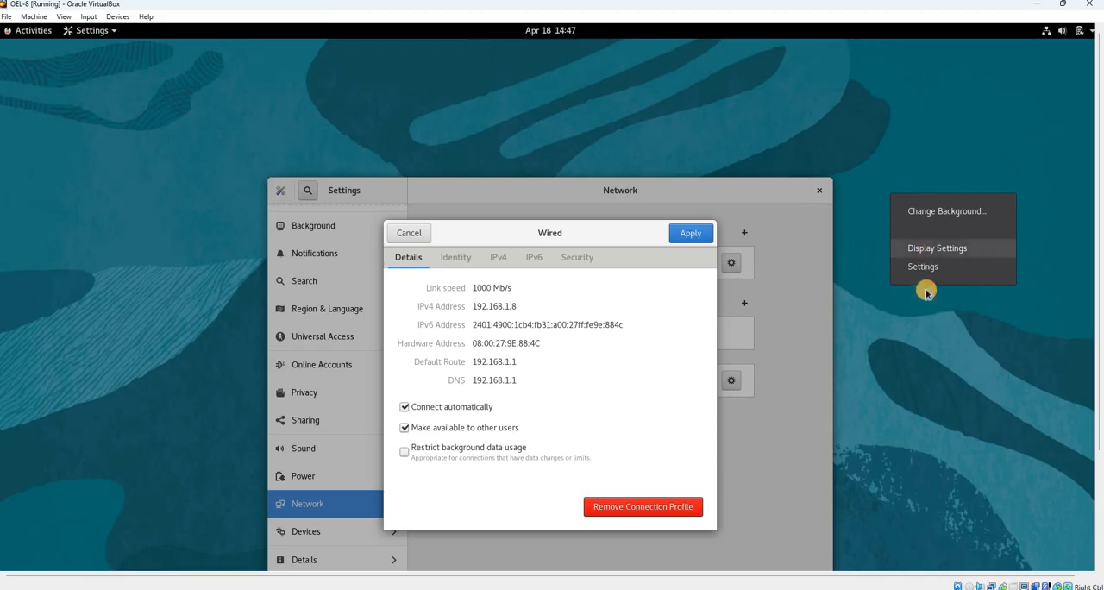
click(491, 237)
click(412, 233)
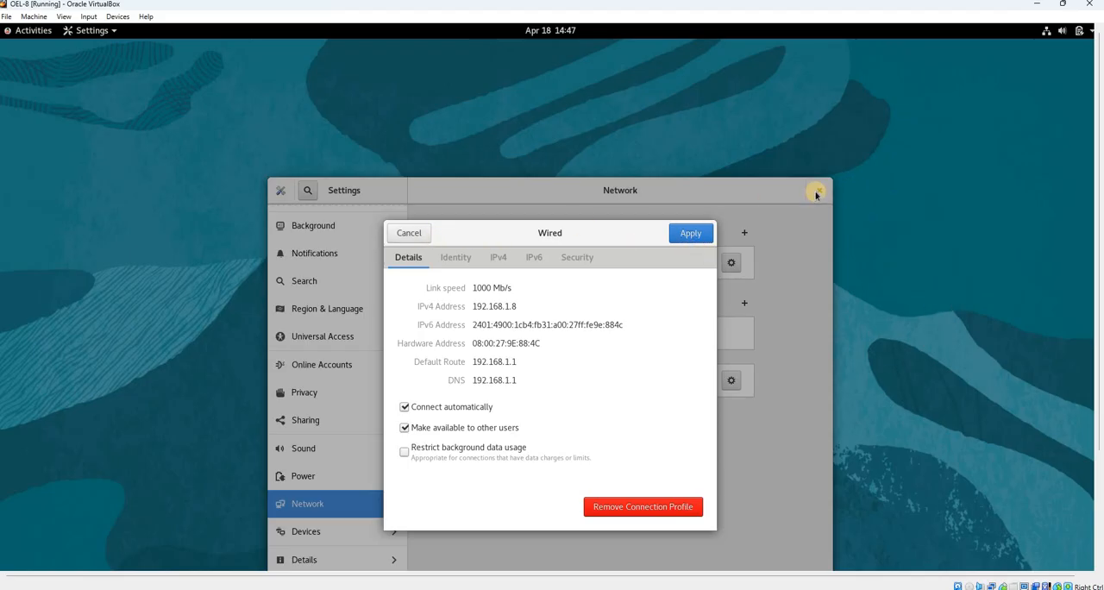
click(814, 190)
right_click(225, 187)
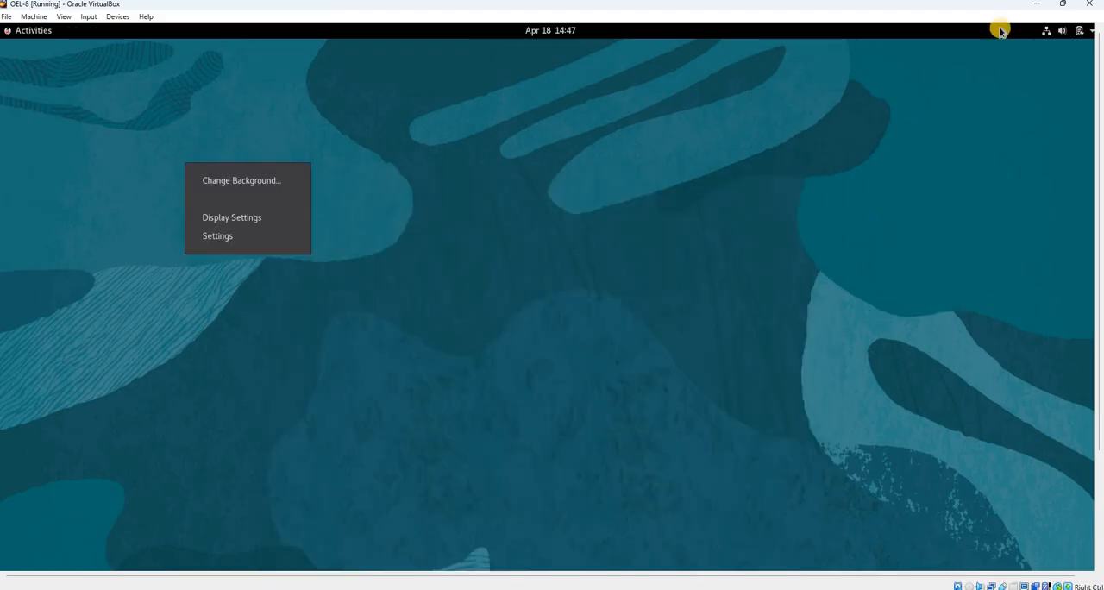
click(35, 31)
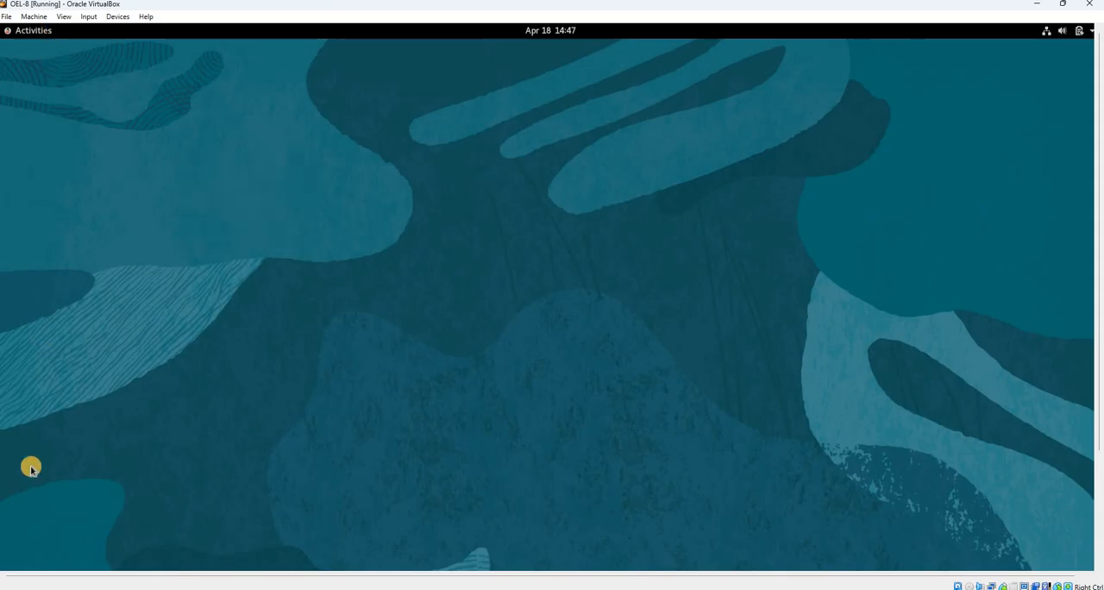
click(26, 466)
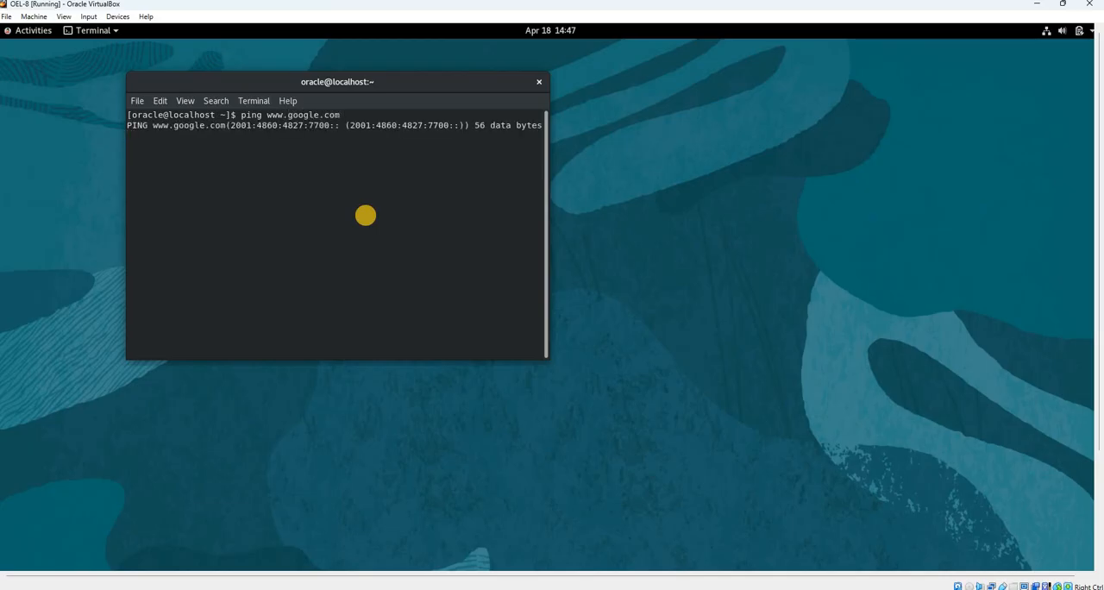
key(ctrl+c)
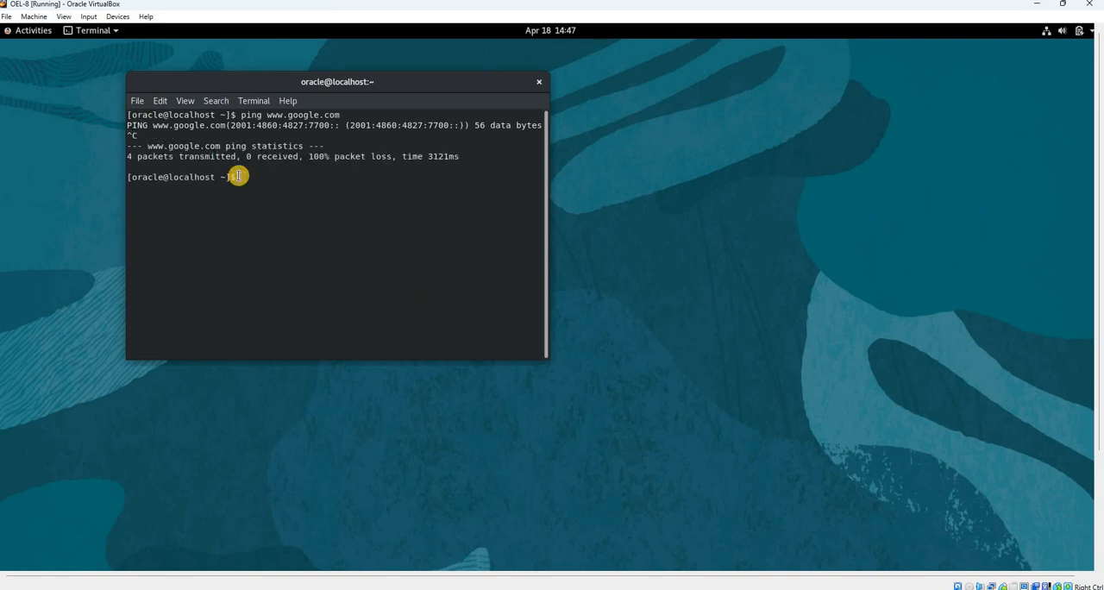
Check the wired connection's default route and DNS in the network settings, and close Settings without changes
click(26, 33)
click(23, 516)
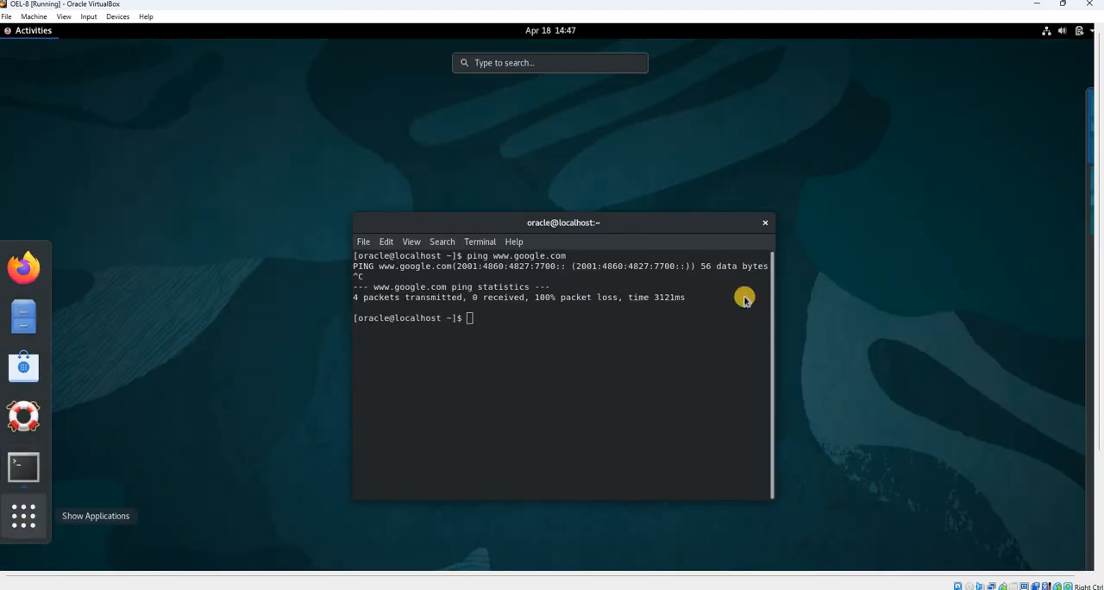
click(713, 201)
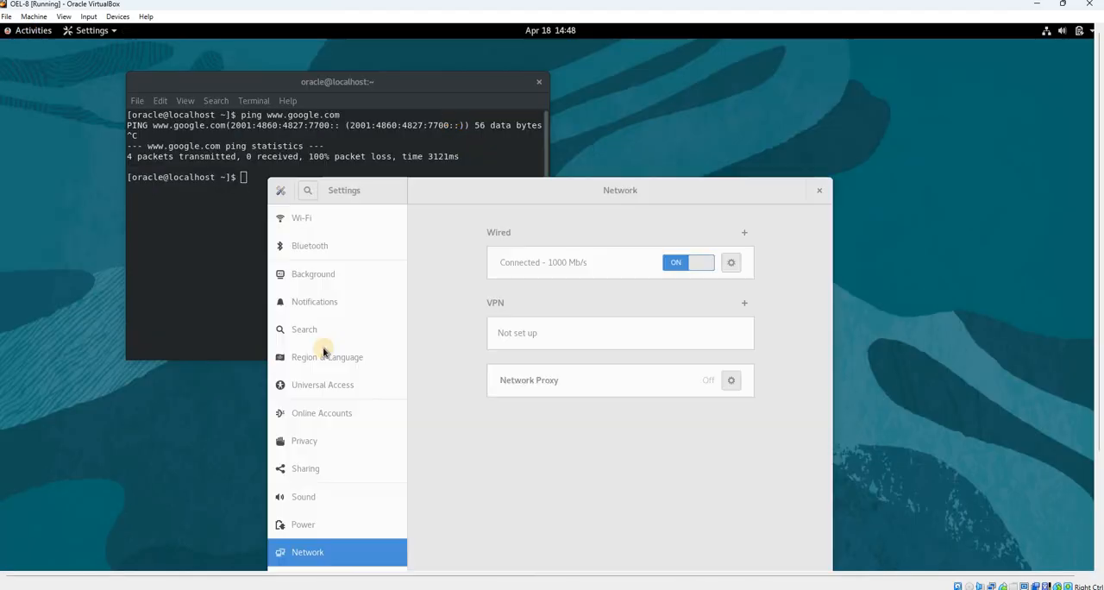
click(730, 264)
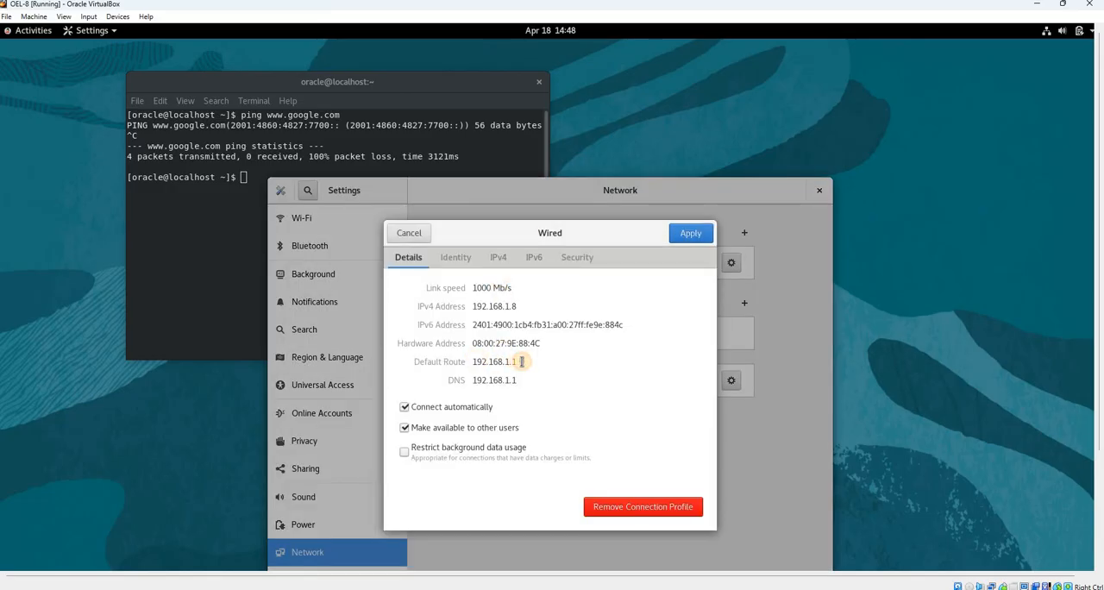
drag(477, 363, 551, 382)
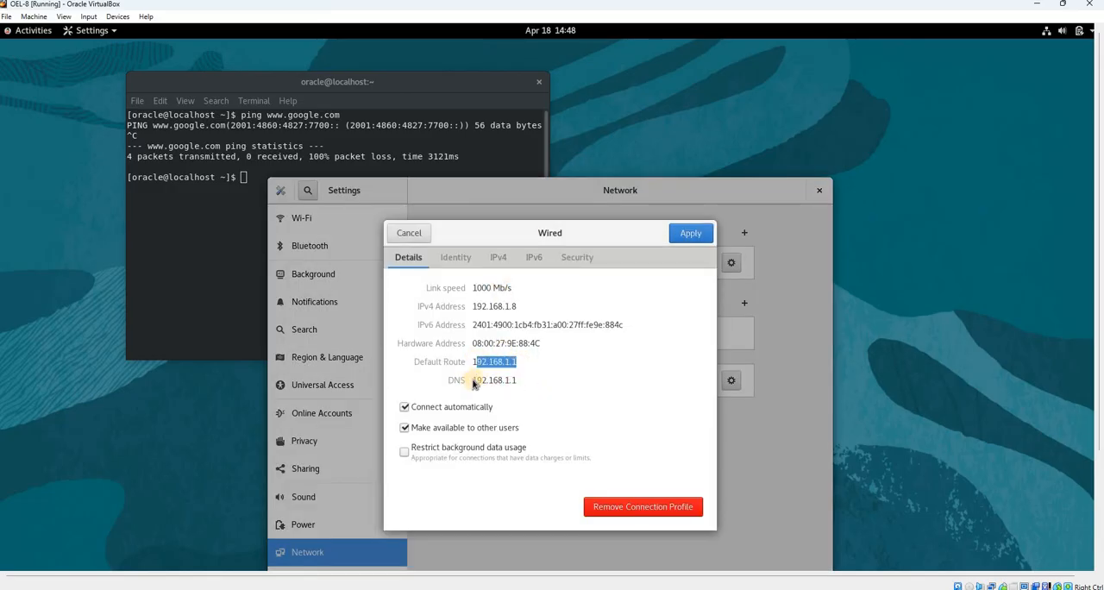
click(693, 233)
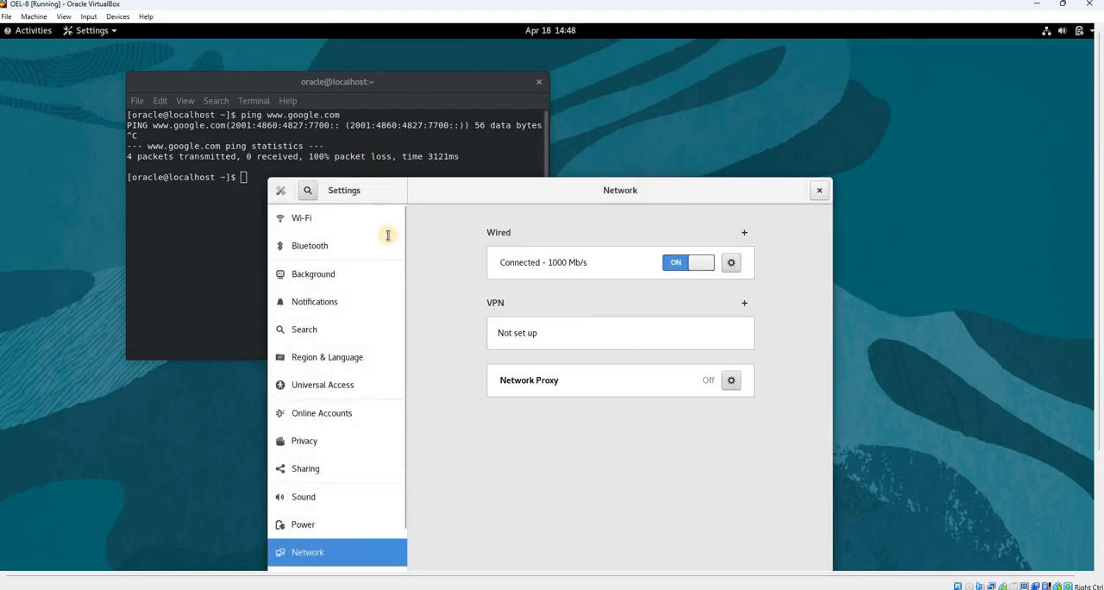
click(819, 190)
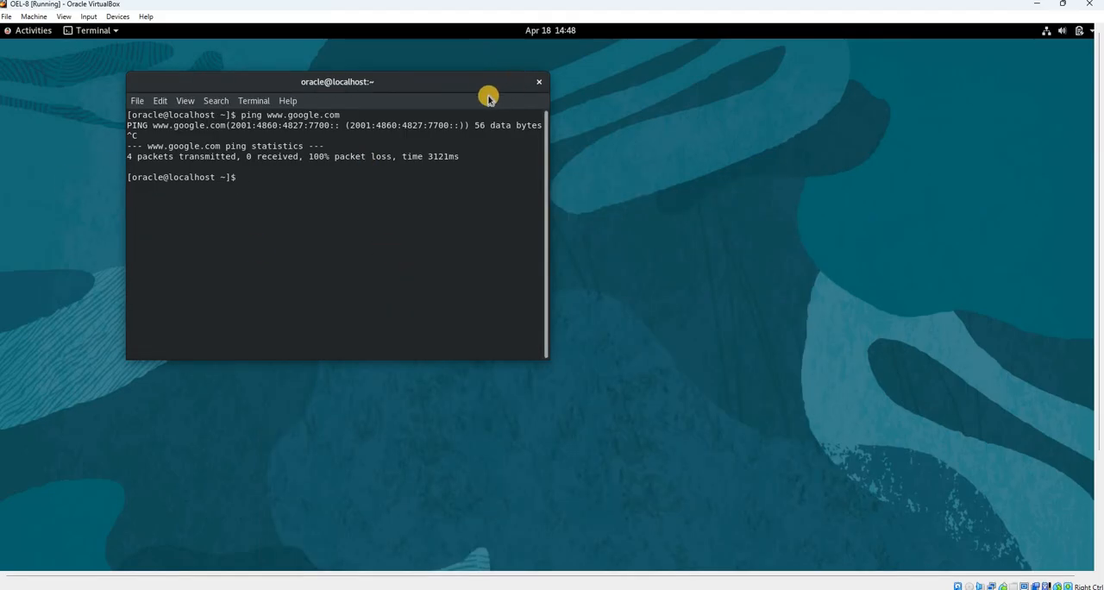
Replace the terminal with a fresh one, run uname -a, and check the release tag in the kernel version
click(543, 83)
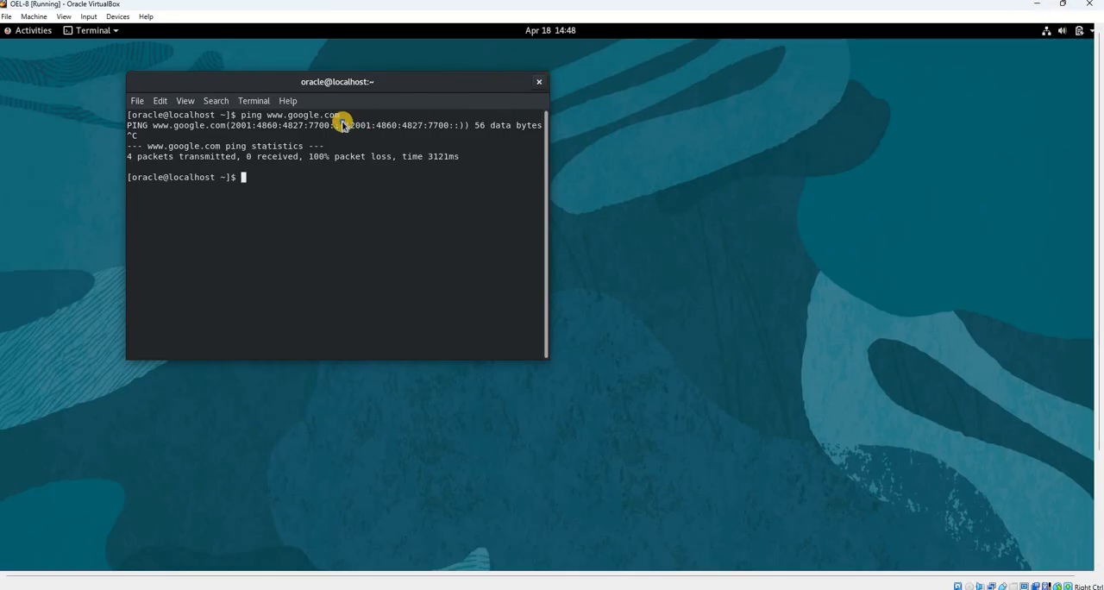
right_click(333, 198)
click(17, 35)
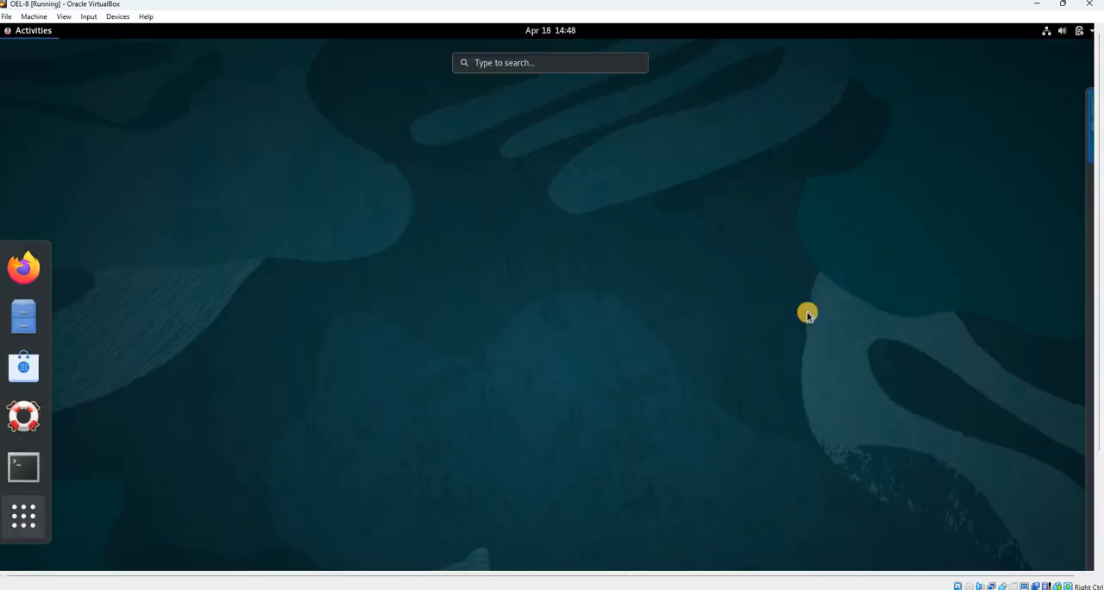
click(24, 522)
click(24, 467)
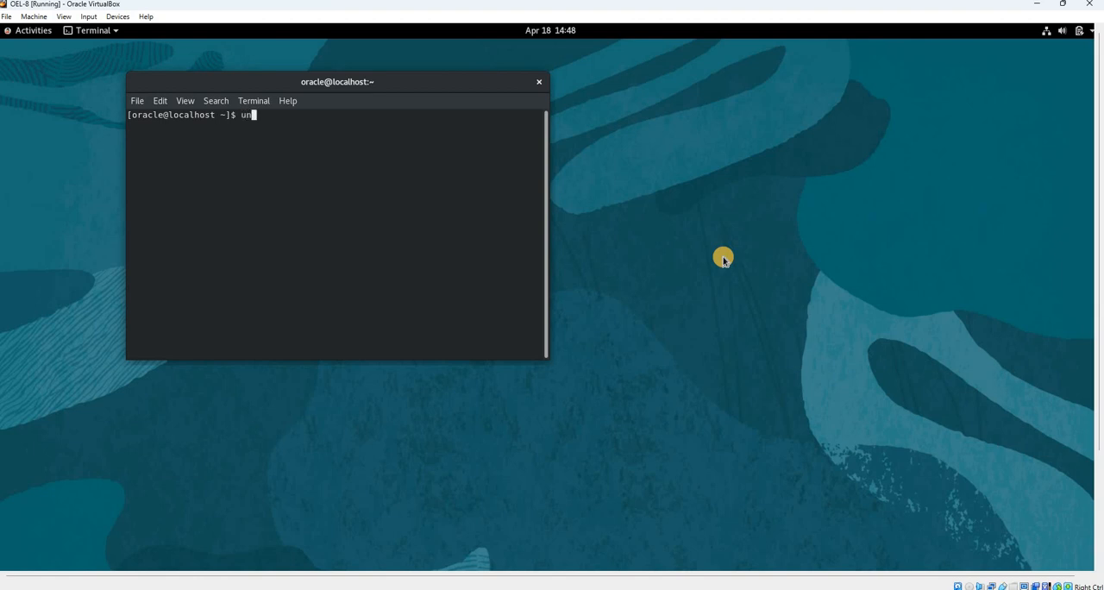
key(Return)
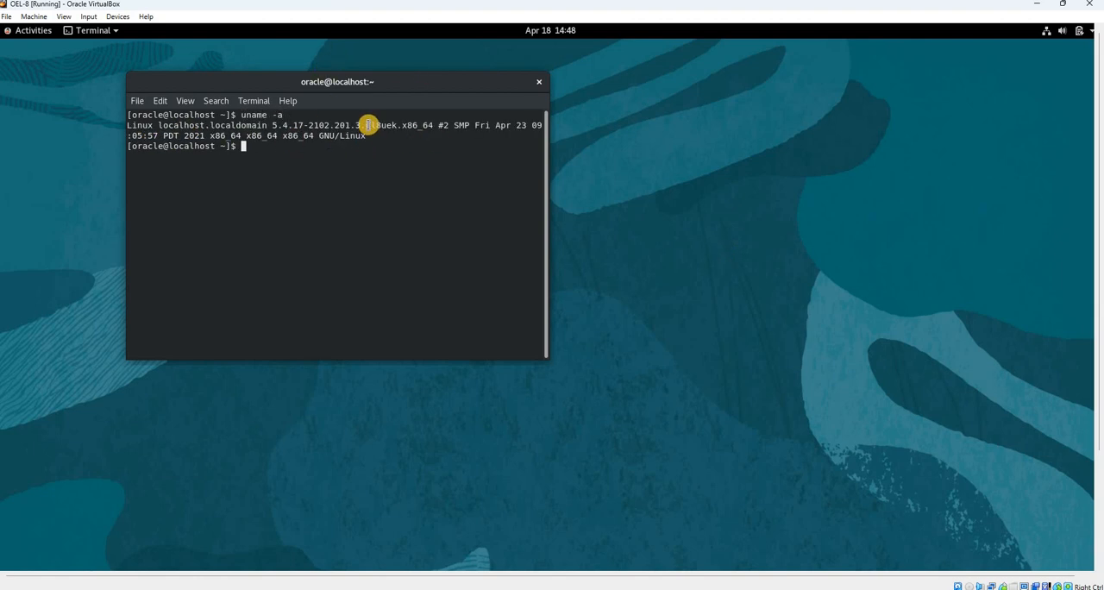
drag(367, 126, 381, 126)
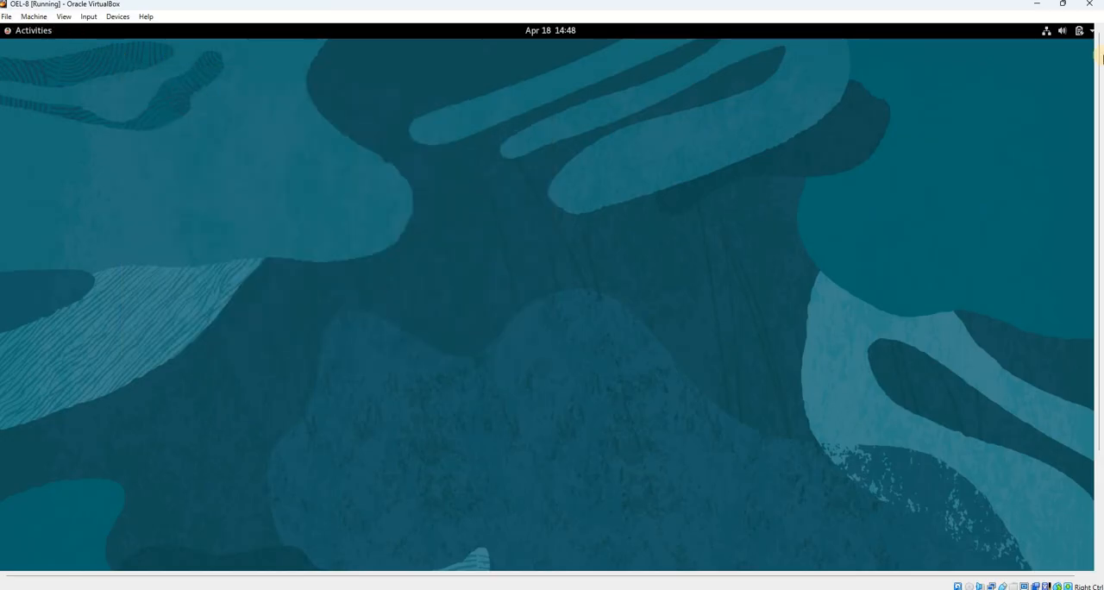
click(1053, 32)
click(808, 360)
click(1064, 6)
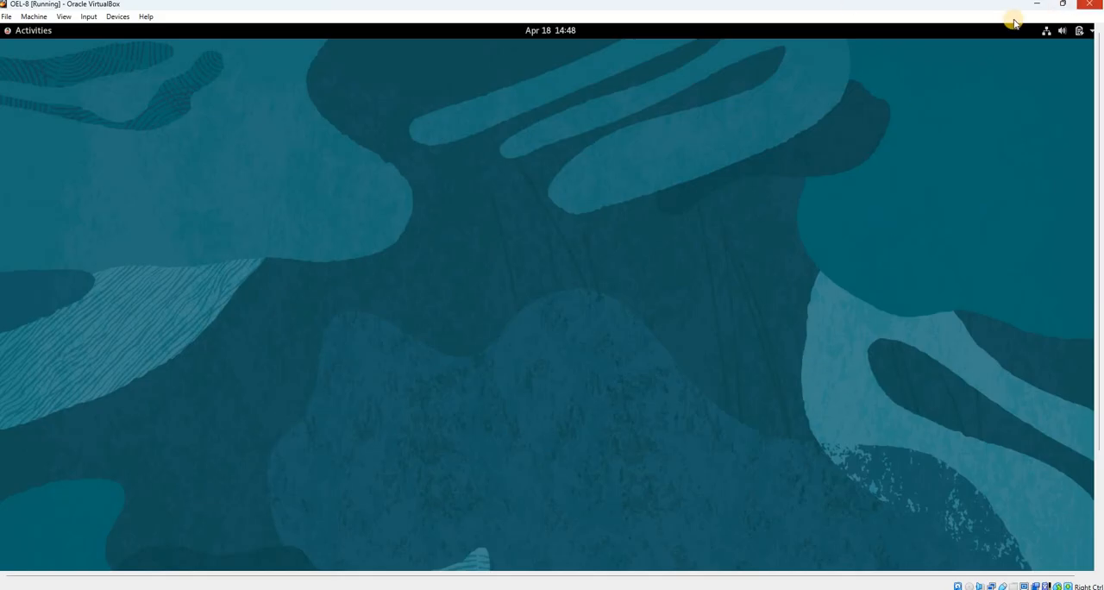